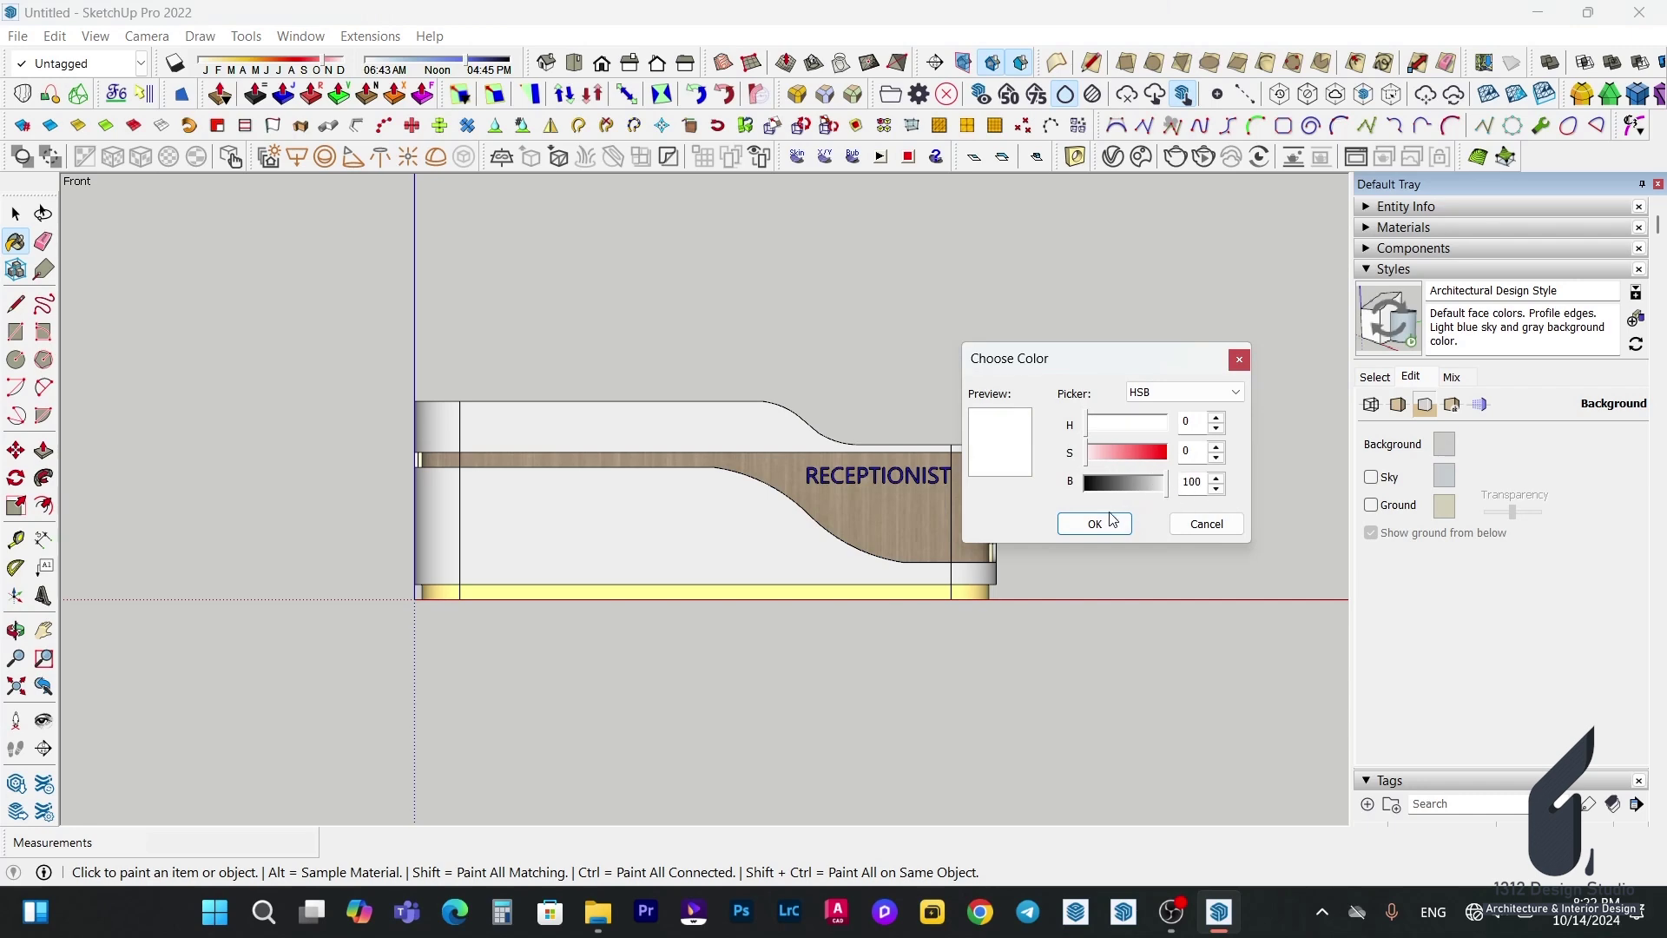
Apply a white background (HSB 0, 0, 100) and create a scene, saving the changes as a new style.
click(1095, 523)
click(1658, 184)
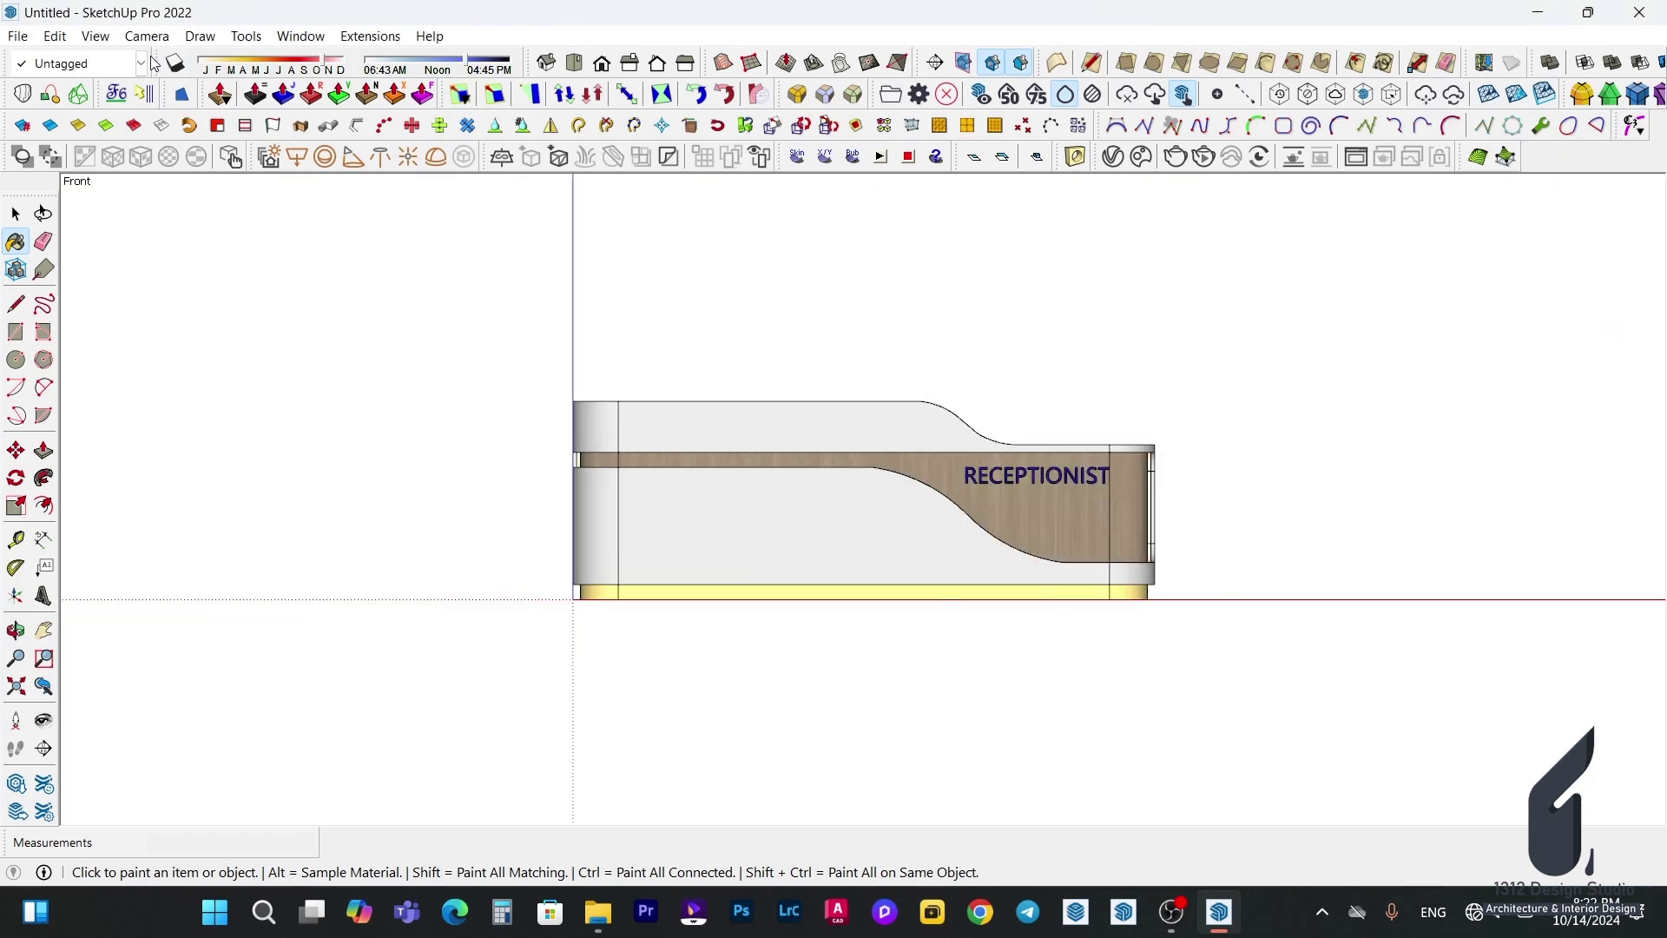
click(95, 36)
mouse_move(230, 413)
click(326, 417)
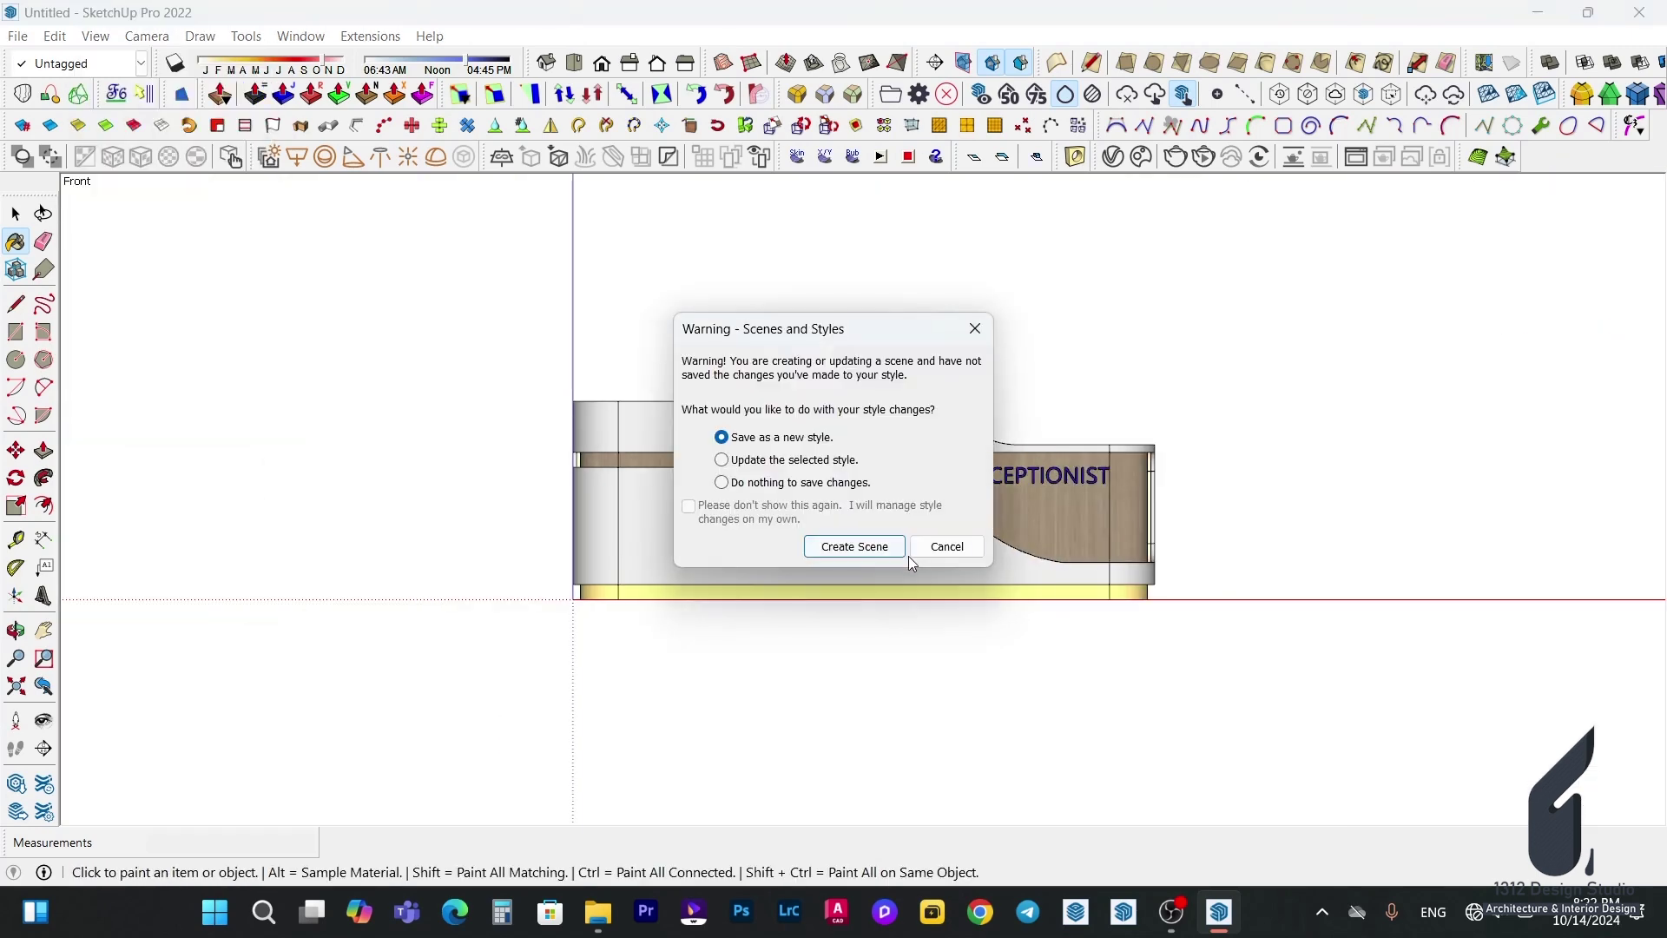
click(898, 552)
Save the model as Counter Detail in the Background folder on the Desktop.
click(18, 36)
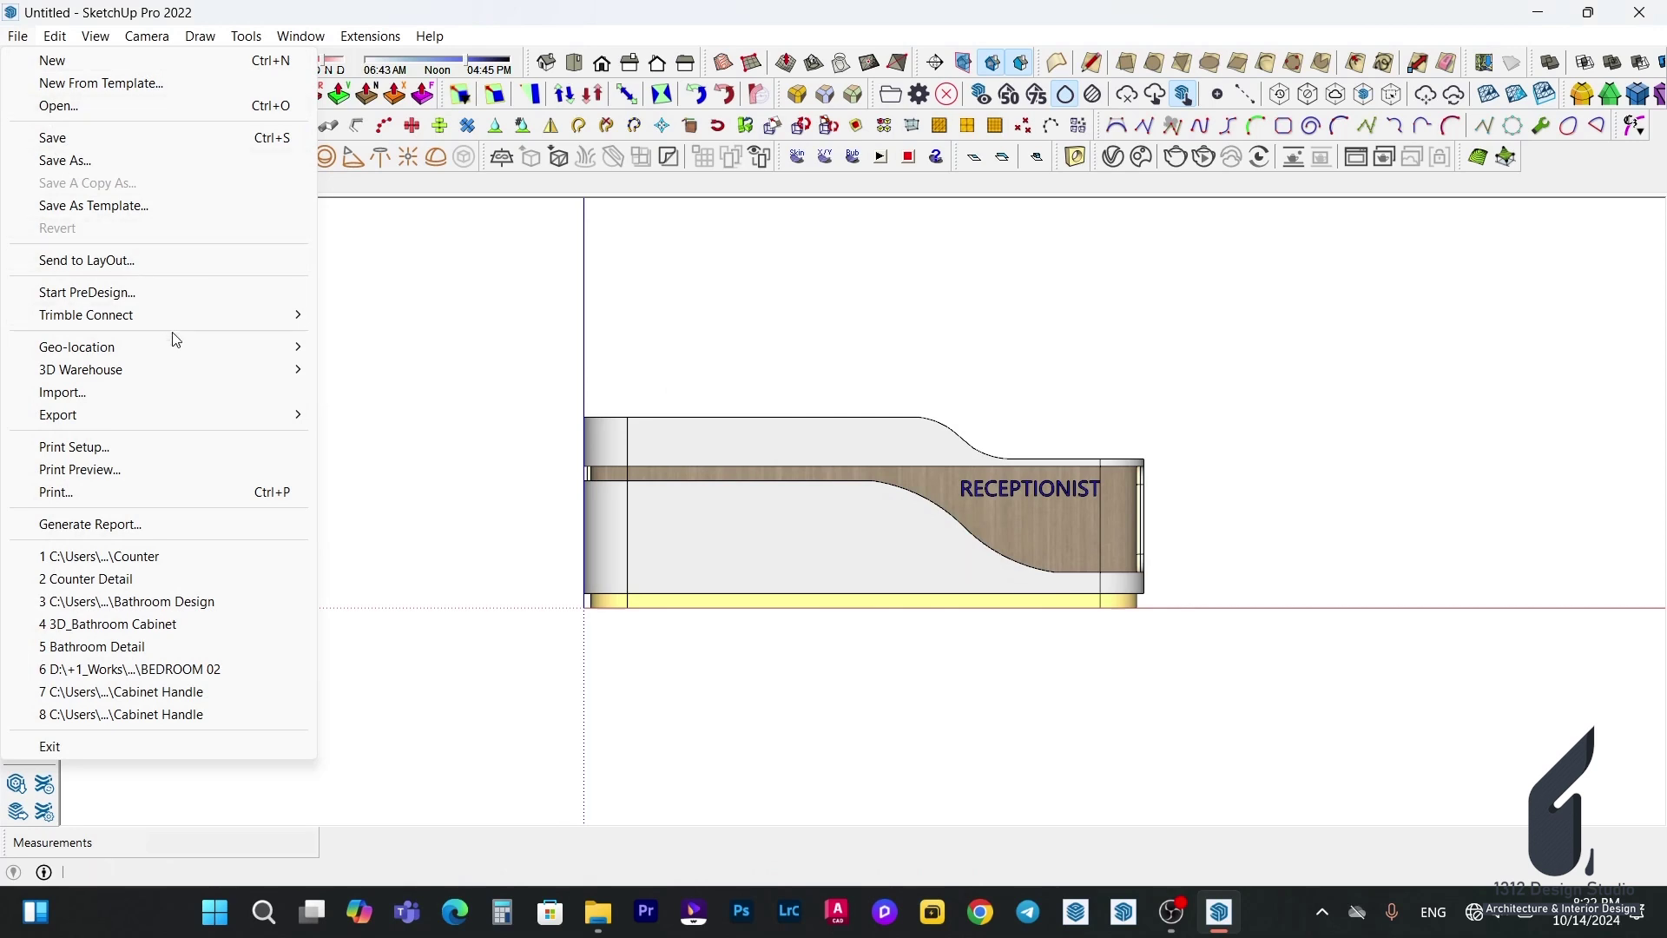
click(82, 160)
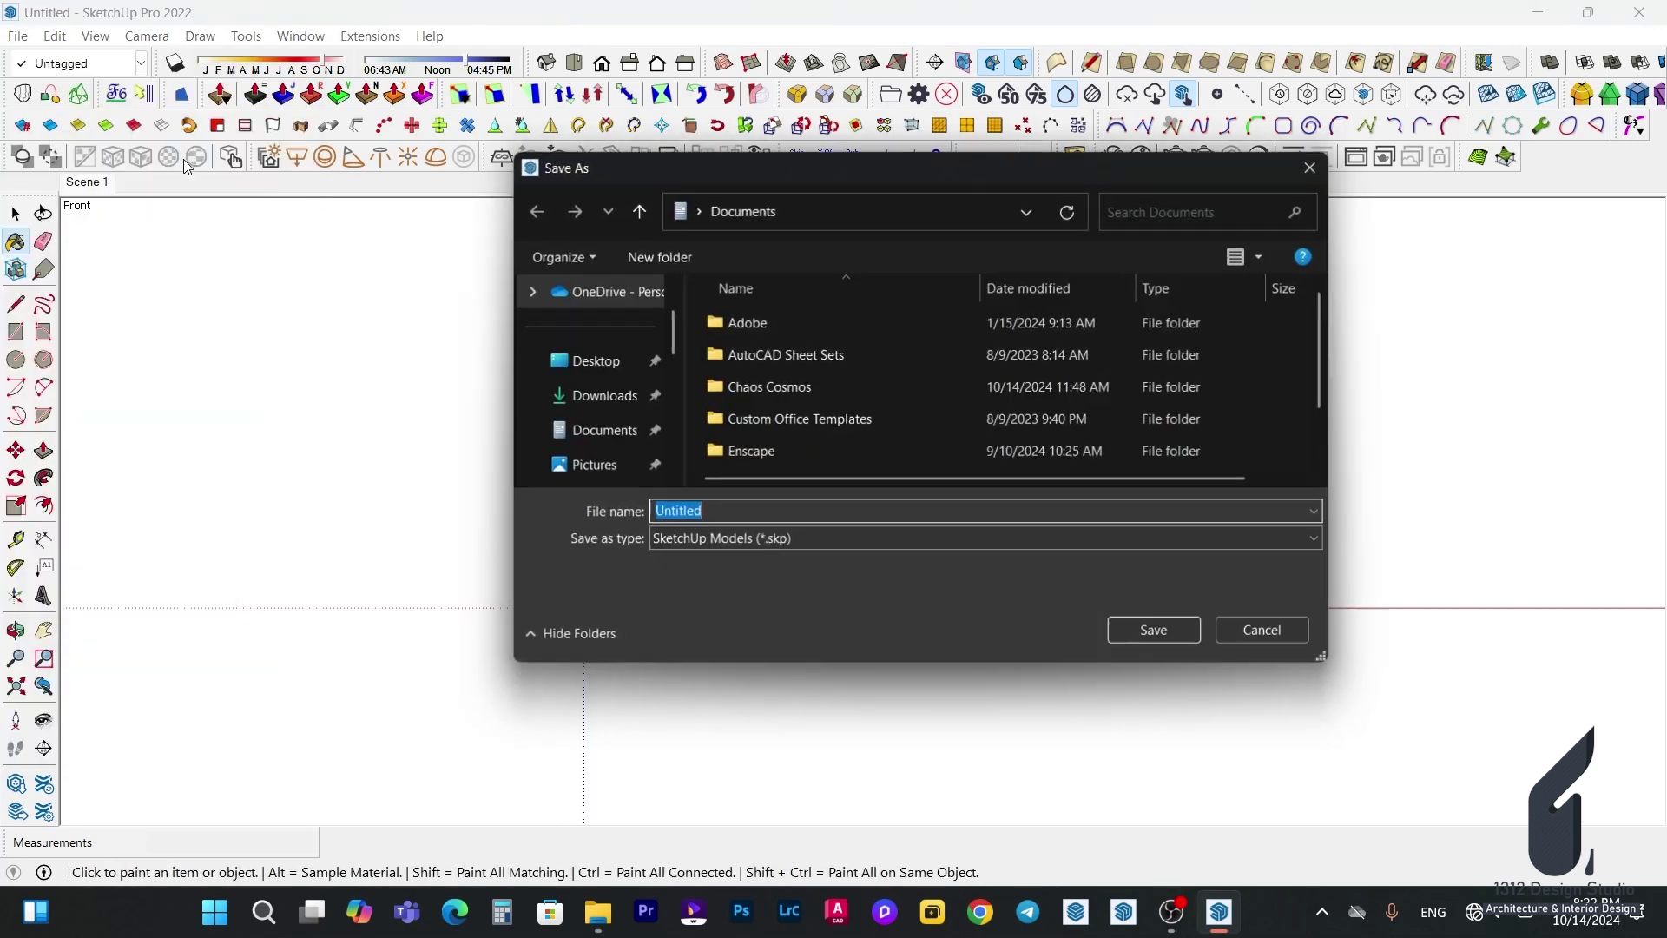
click(596, 360)
double_click(1021, 363)
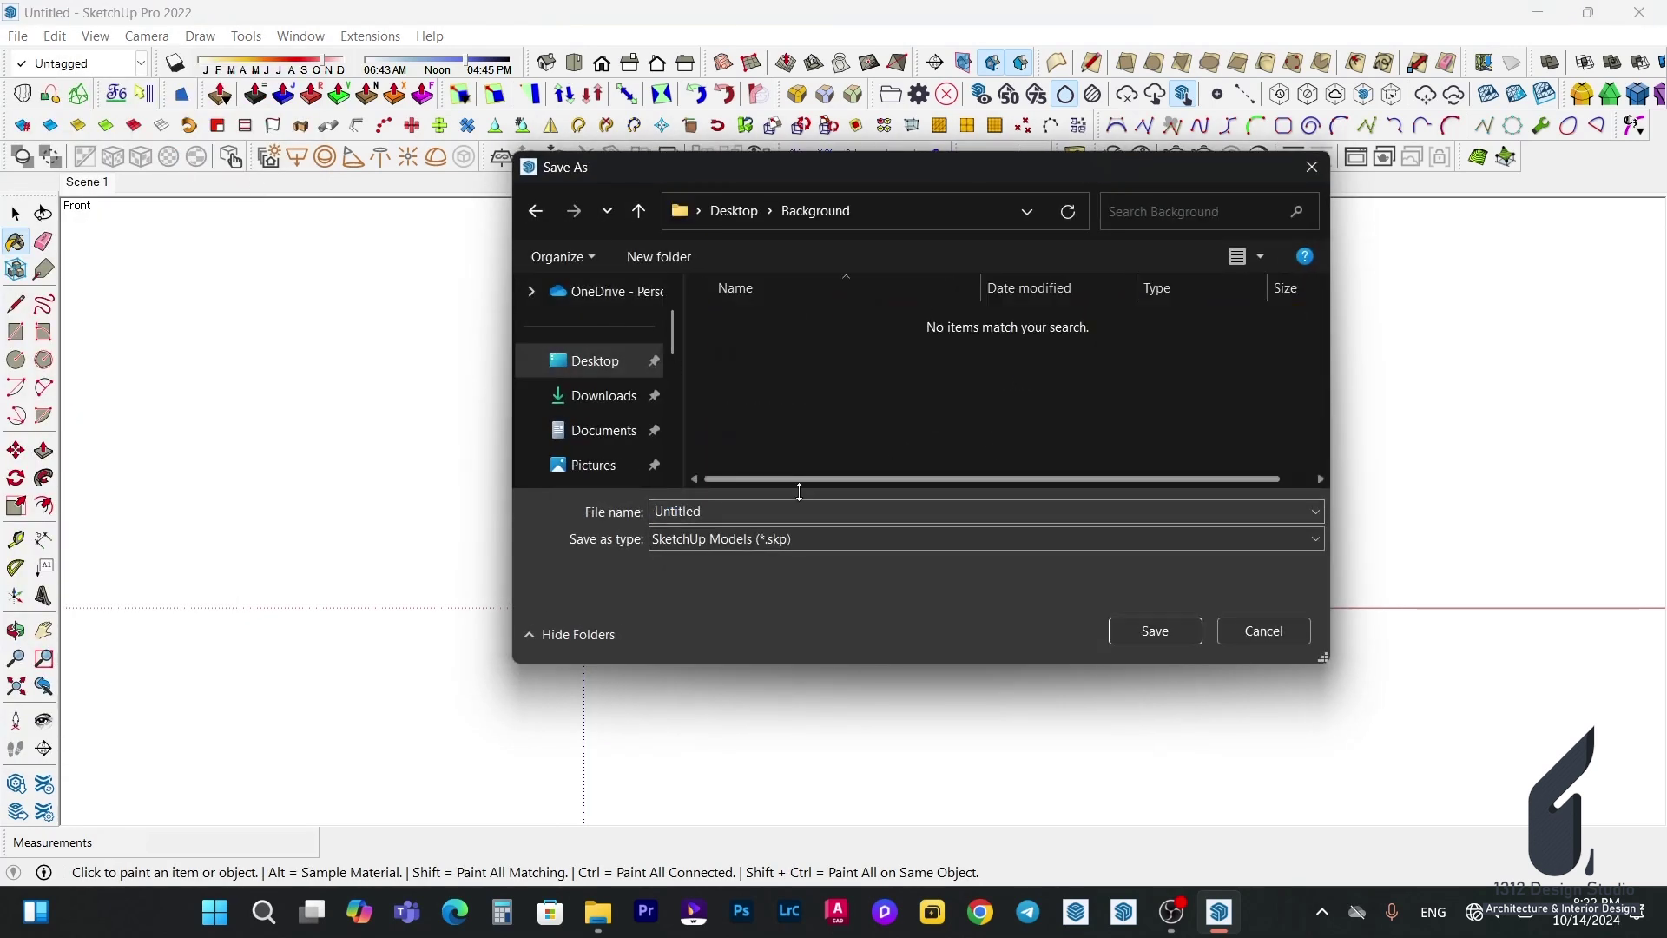
text(Counter Deta)
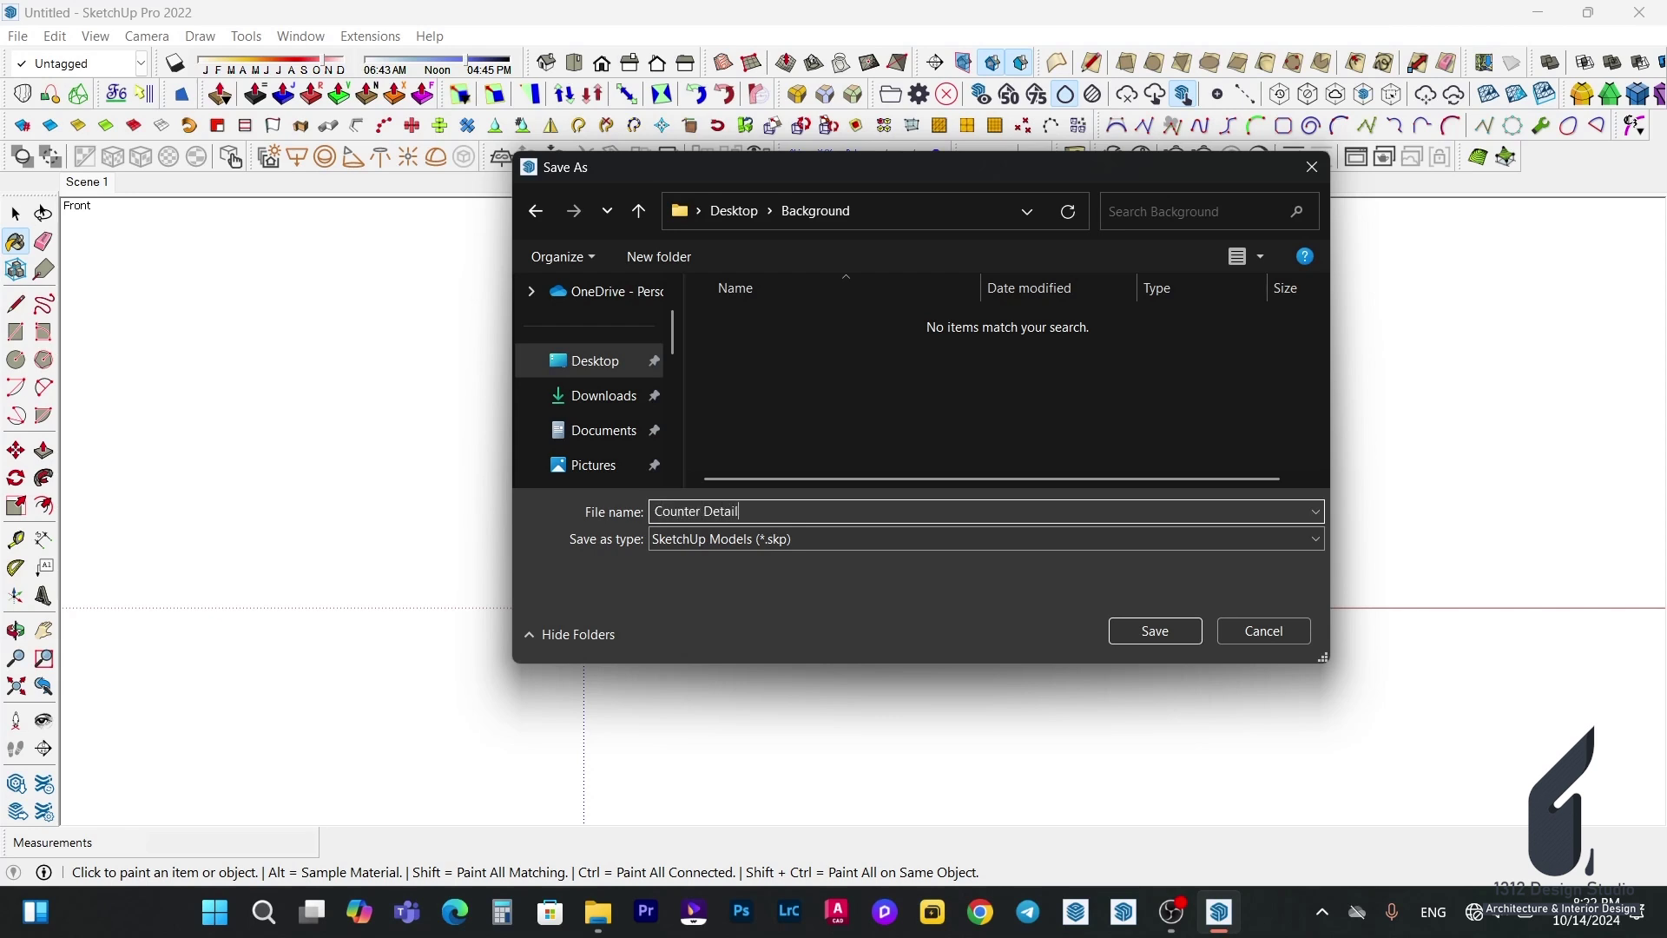
key(Return)
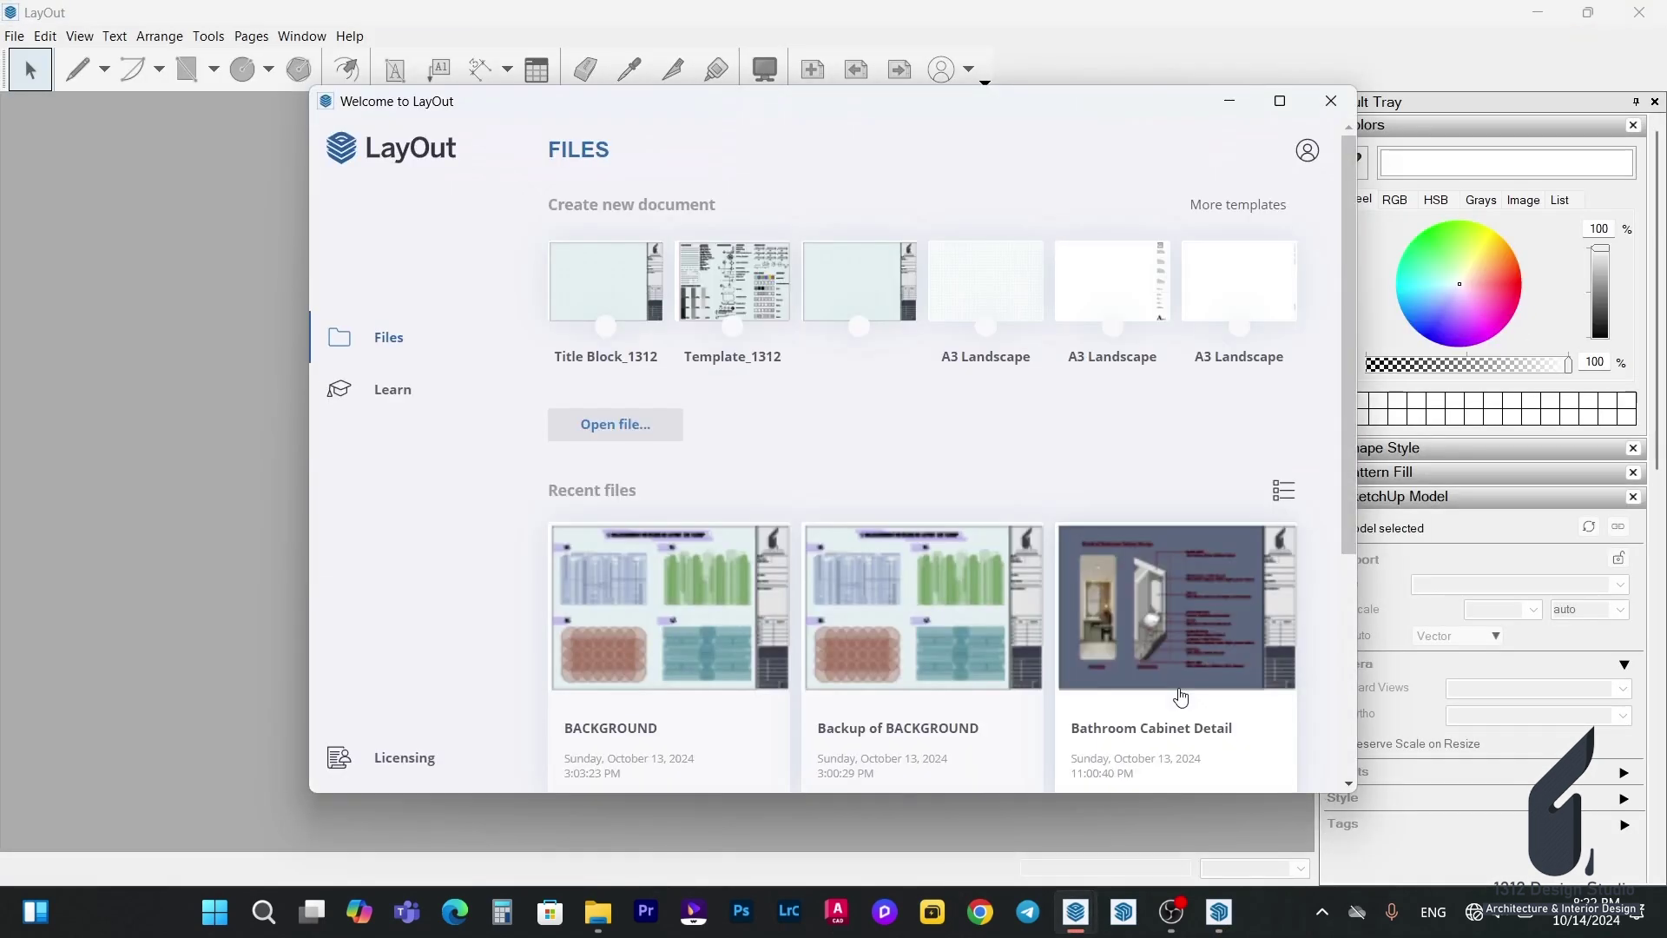
In LayOut, create a new document from the custom Title Block_1312 template.
click(1220, 208)
click(907, 203)
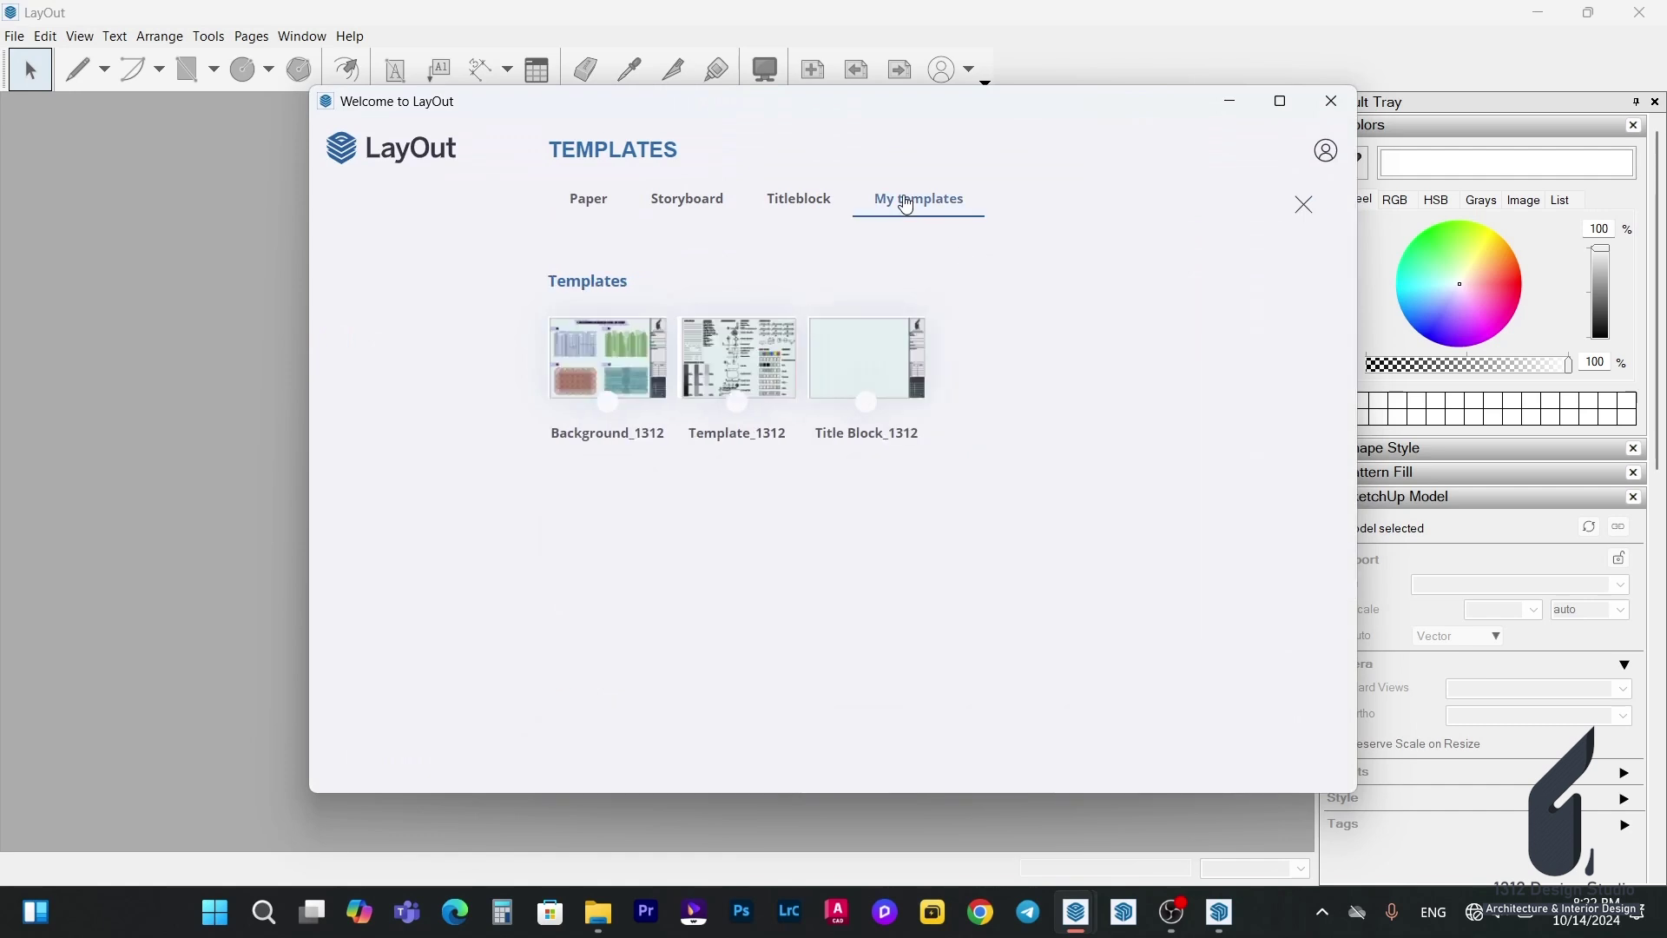
click(860, 373)
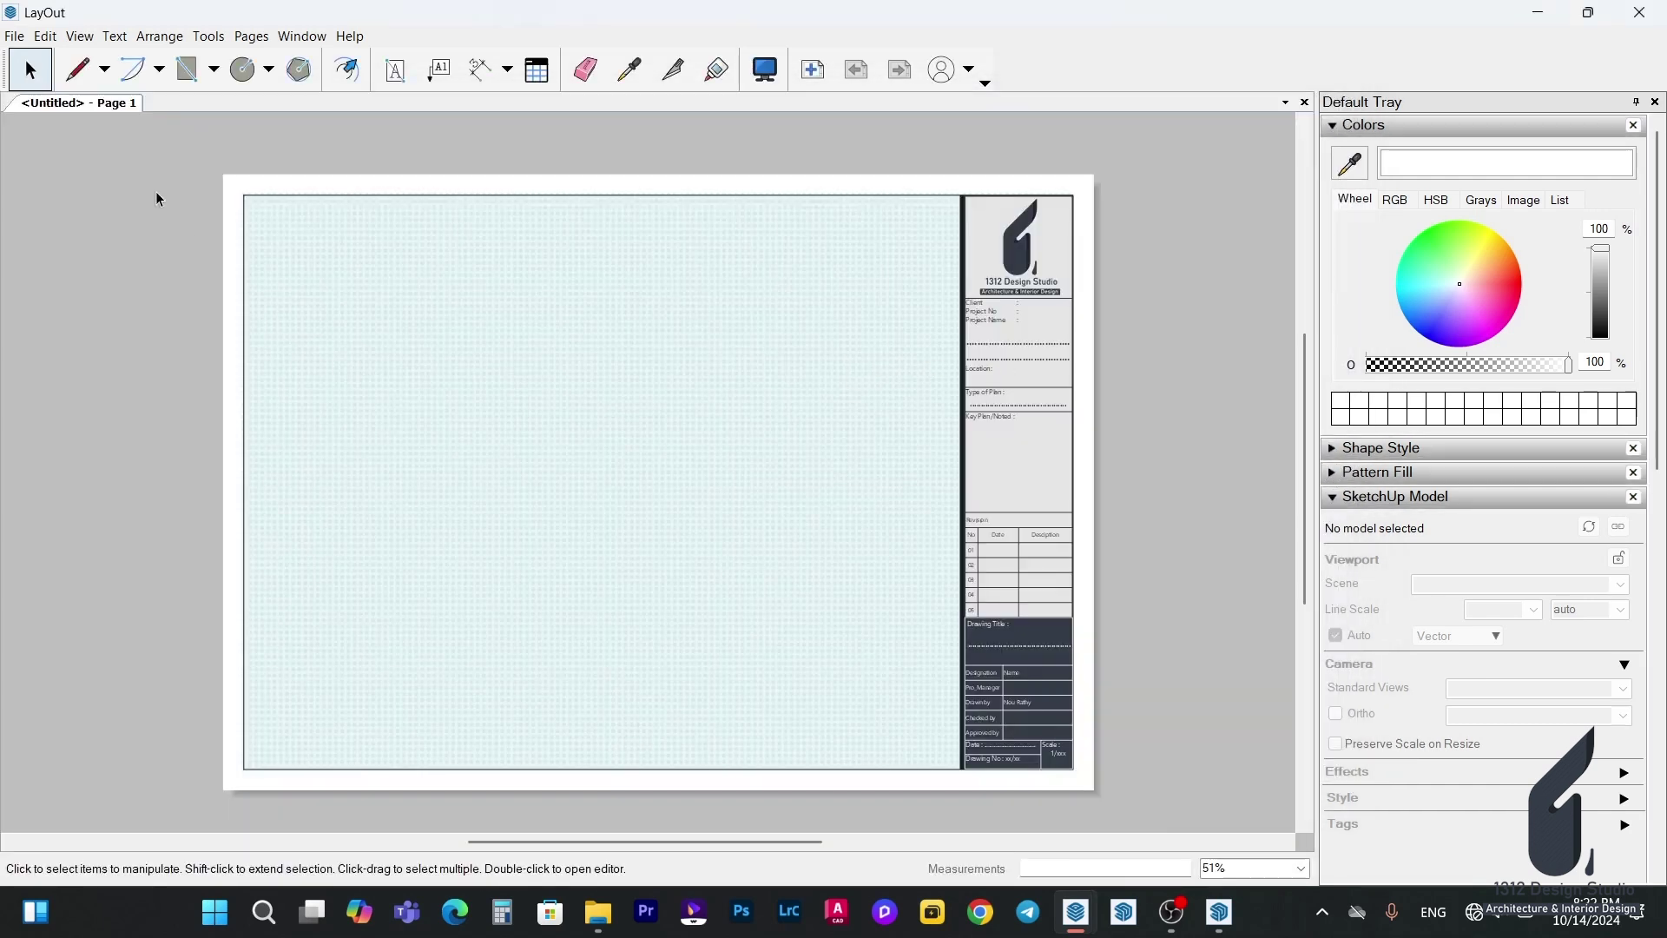
Insert the Counter Detail.skp model into the page and shrink its viewport so it fits inside the drawing area.
click(16, 37)
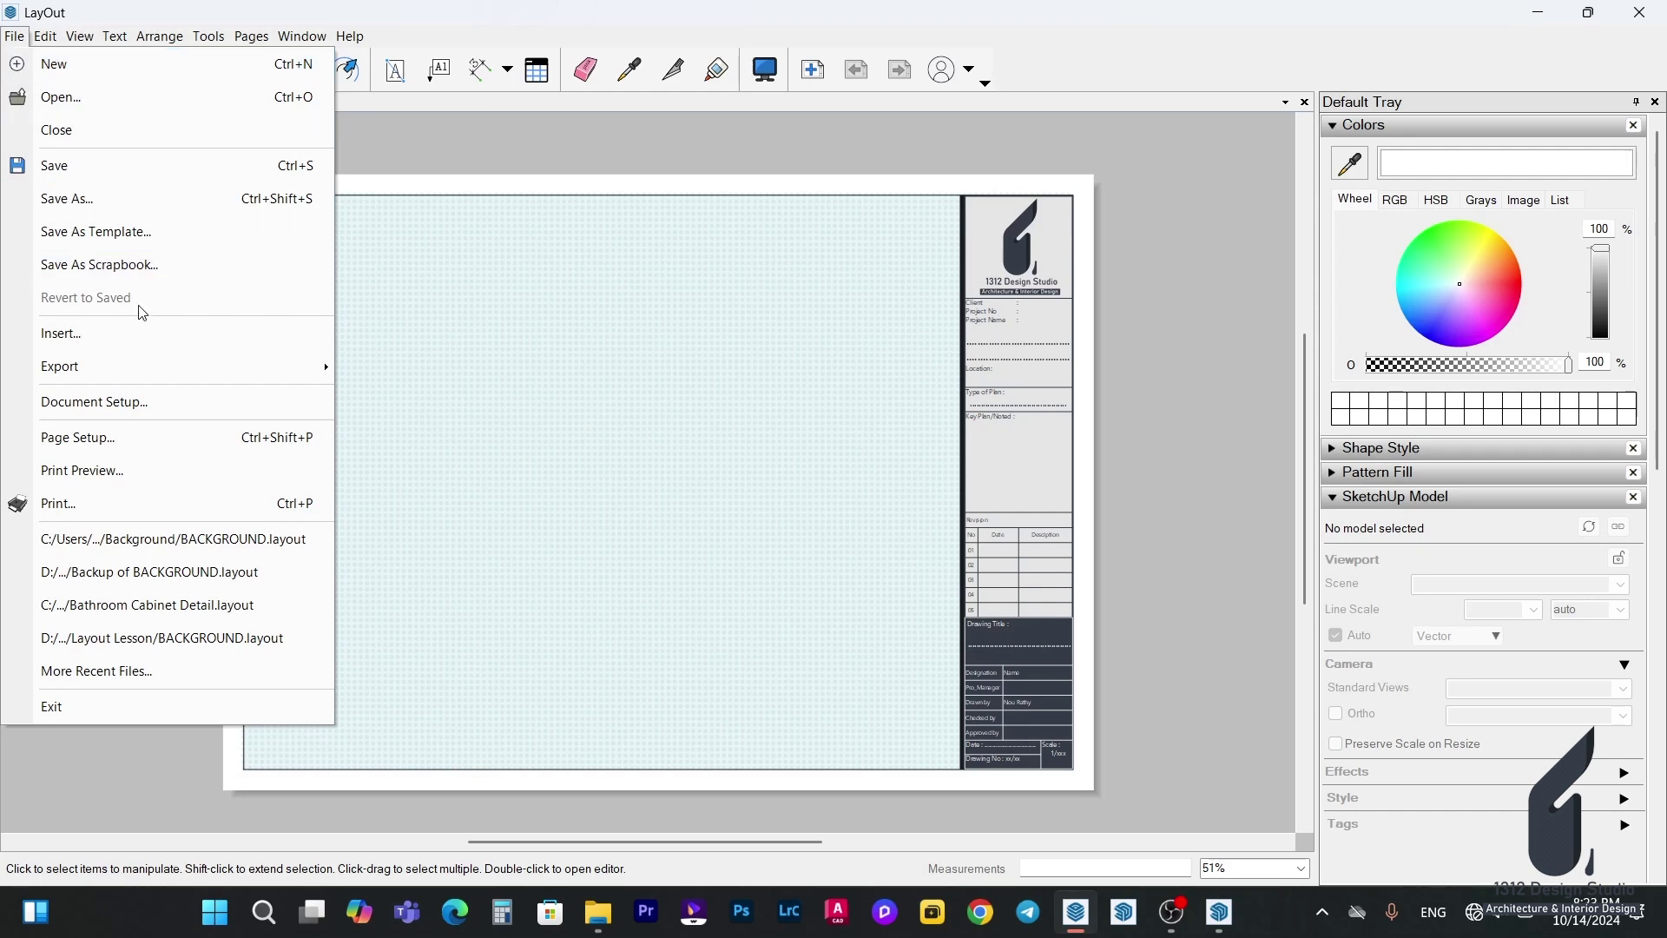
click(139, 332)
double_click(271, 200)
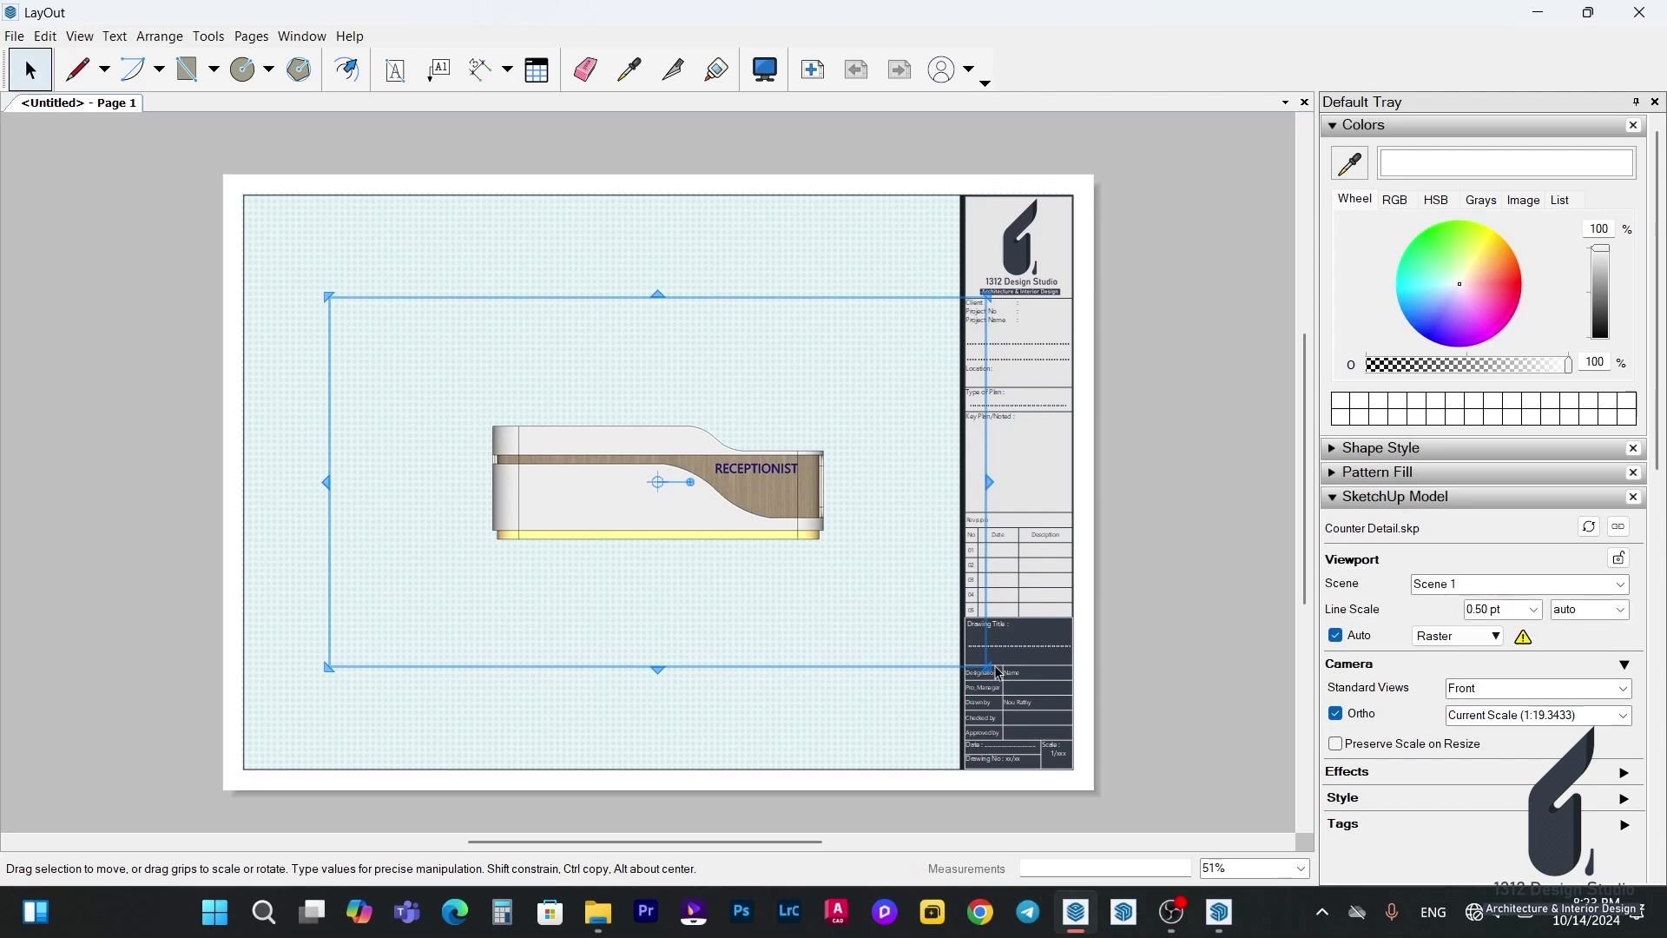
drag(990, 669, 838, 553)
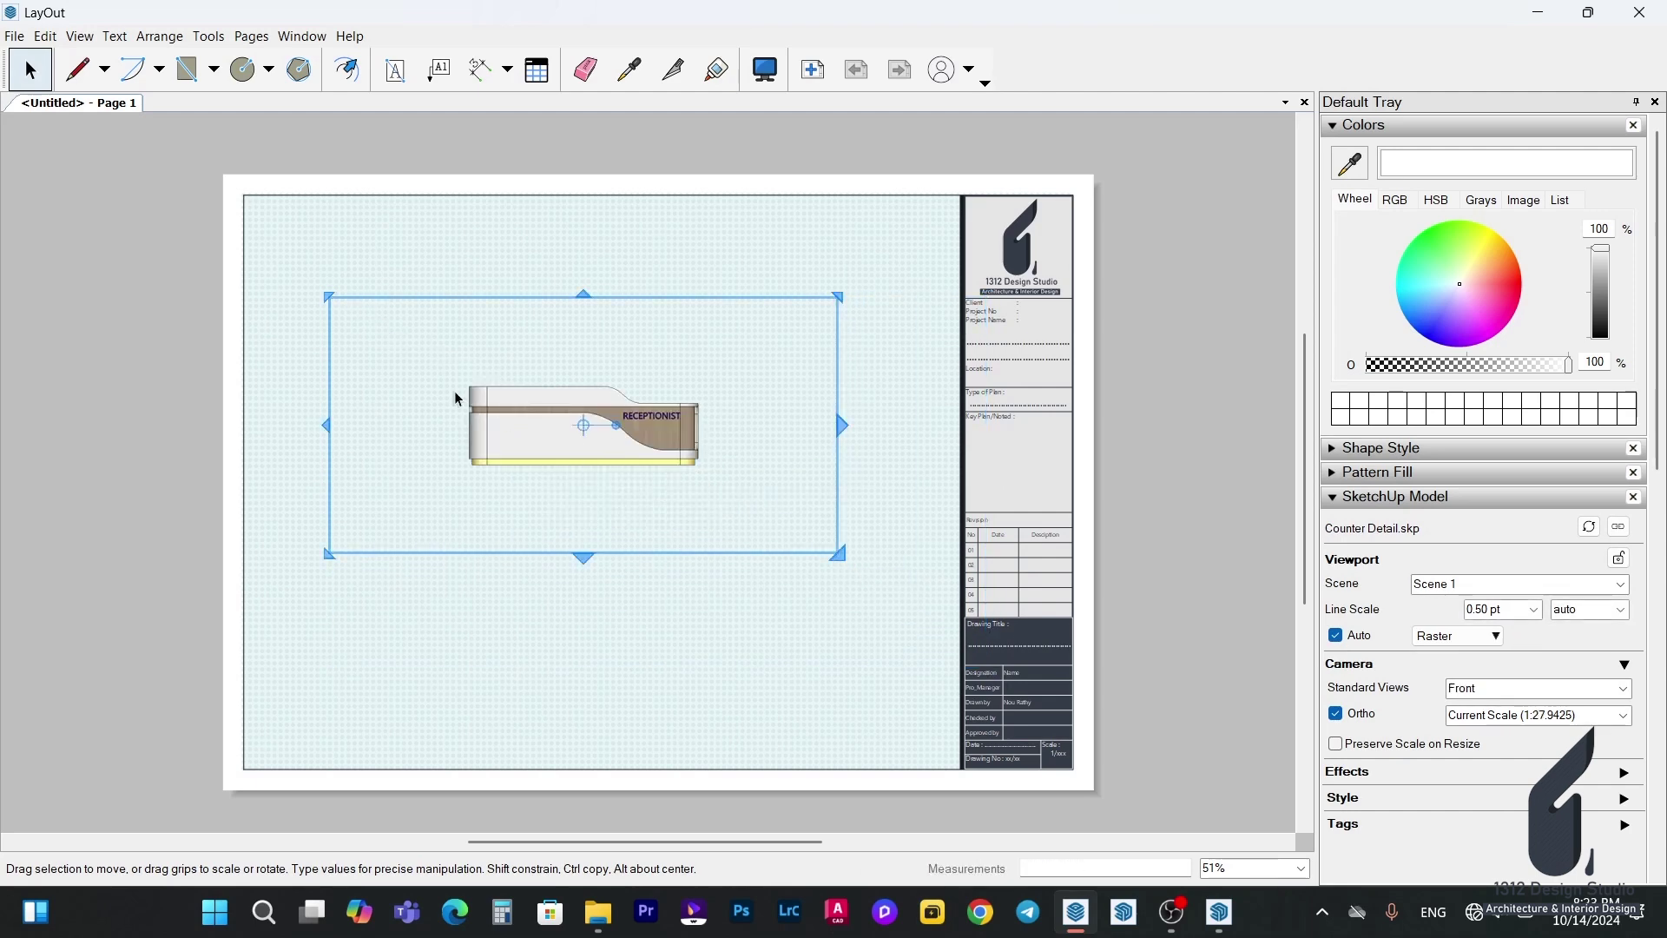
Set the counter viewport's scale to 1 mm:25 mm (1:25).
click(1607, 712)
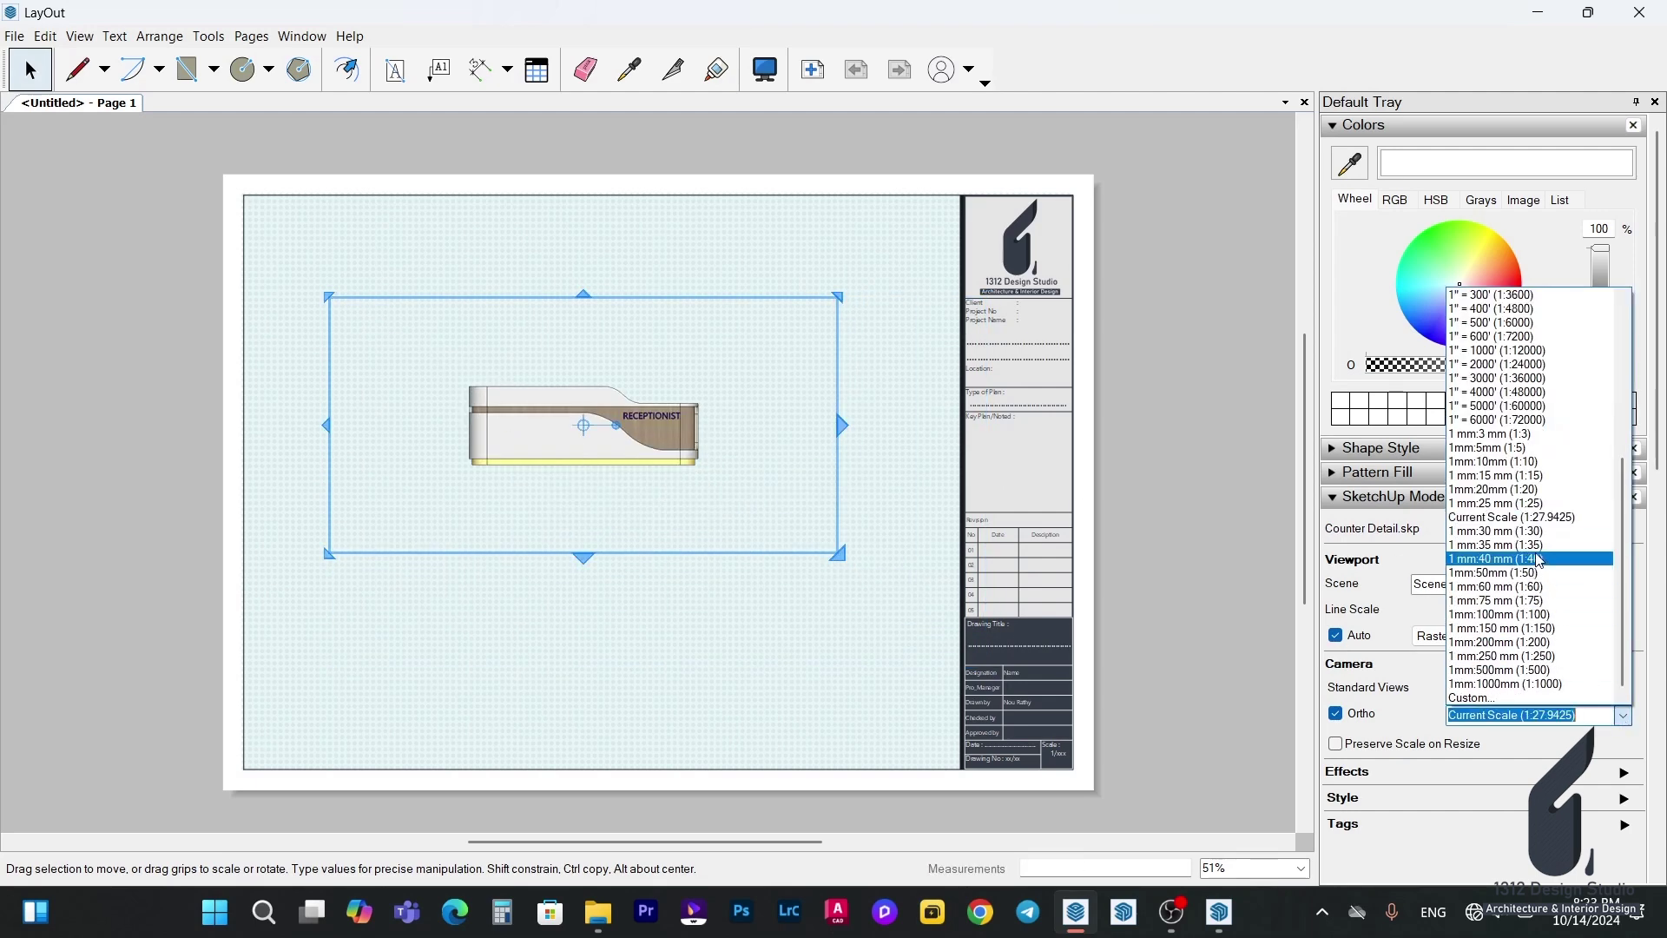
click(1524, 531)
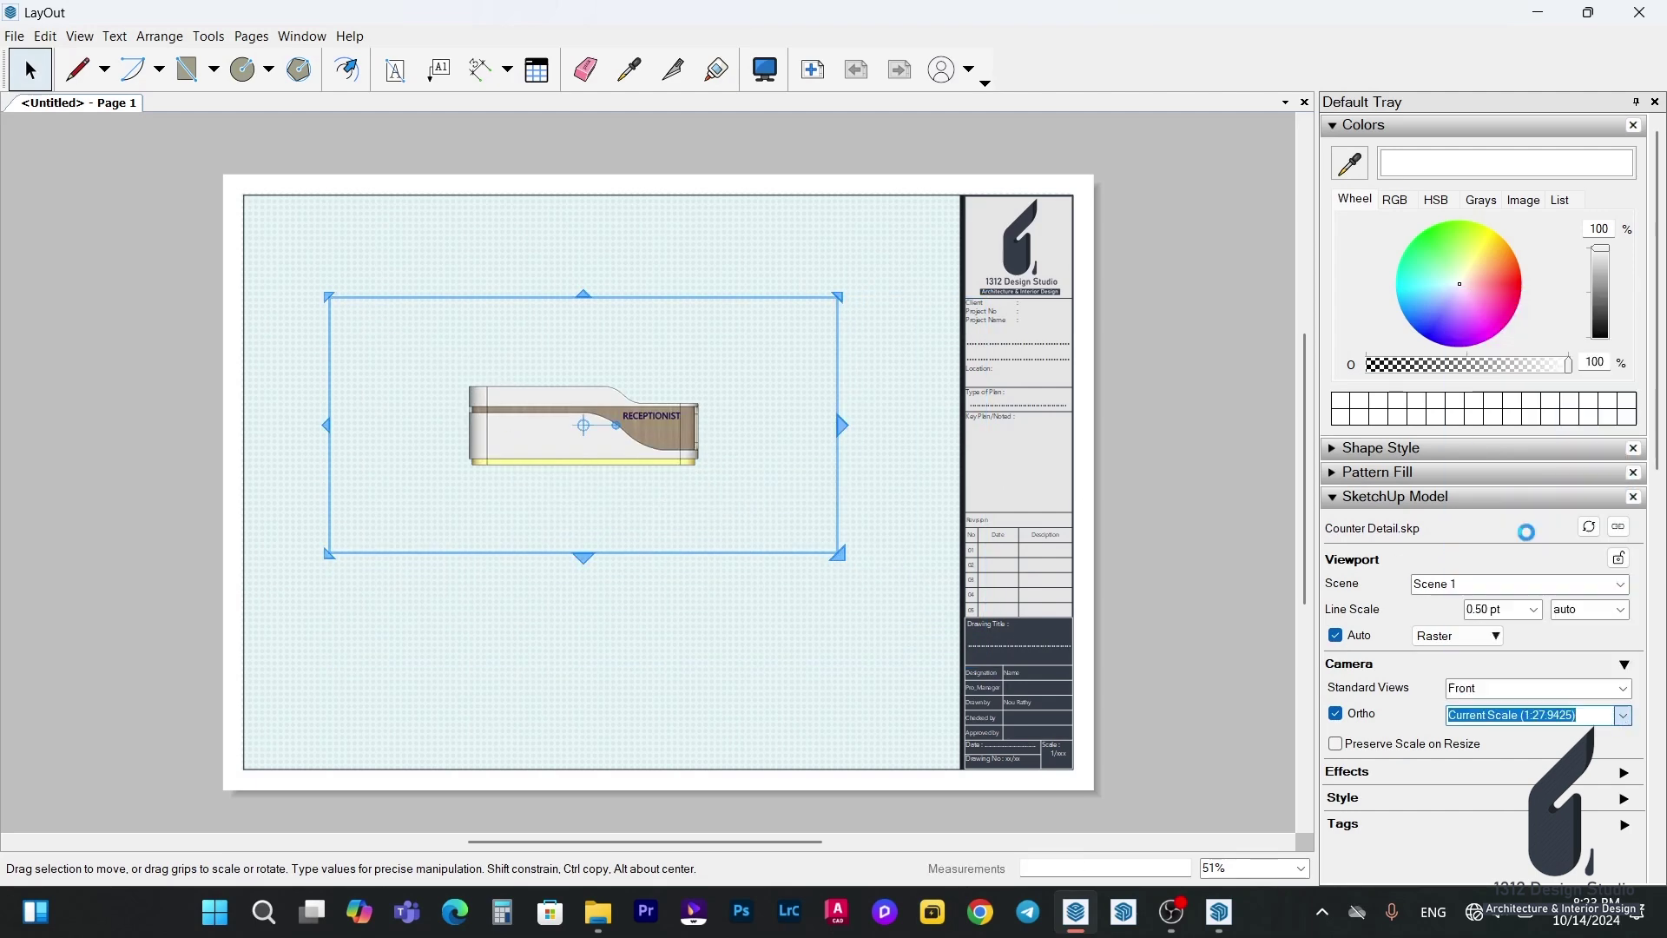
click(1621, 715)
click(1530, 503)
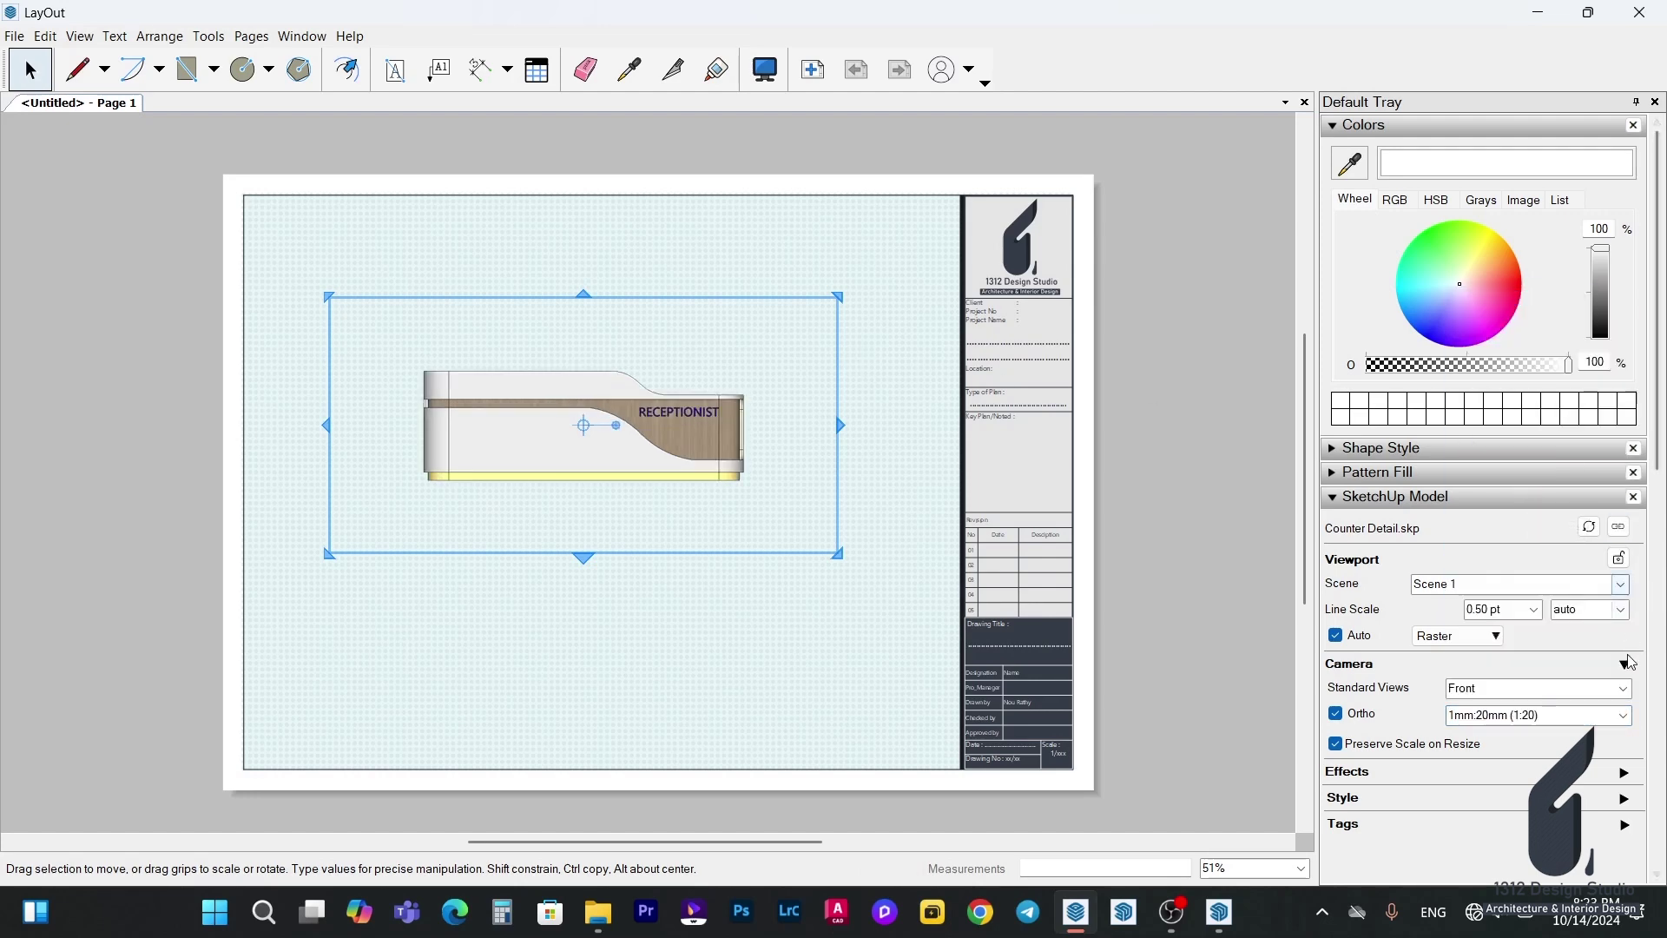
click(1623, 714)
click(1517, 517)
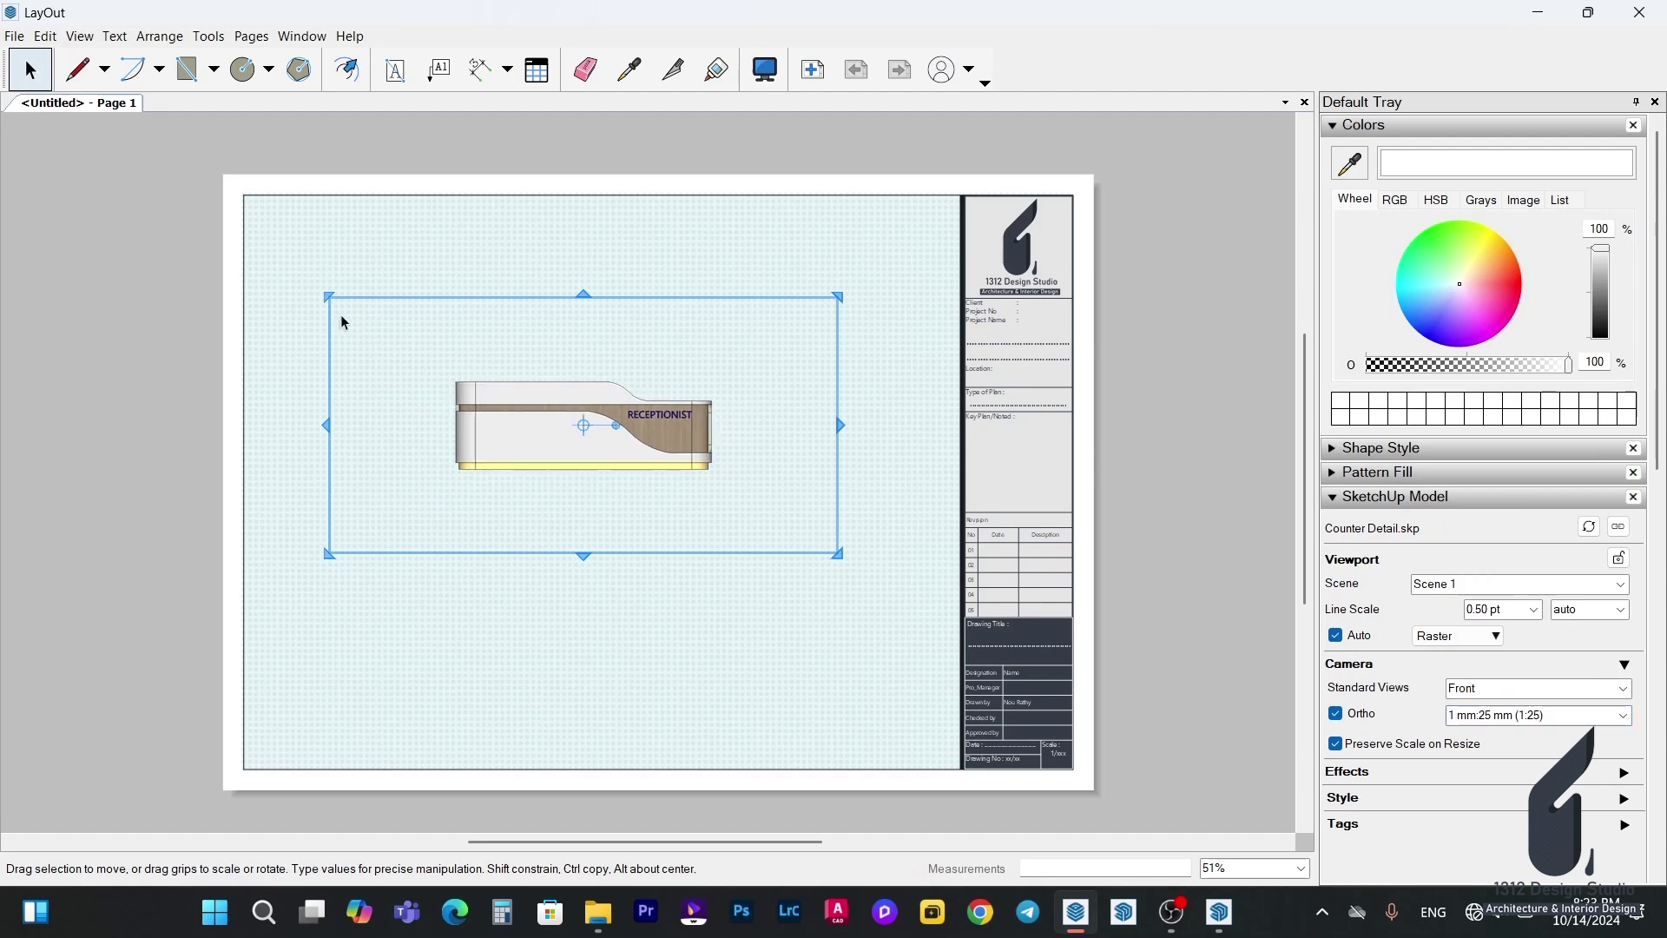
Crop the viewport closely around the reception counter from two opposite corners.
drag(325, 293, 443, 366)
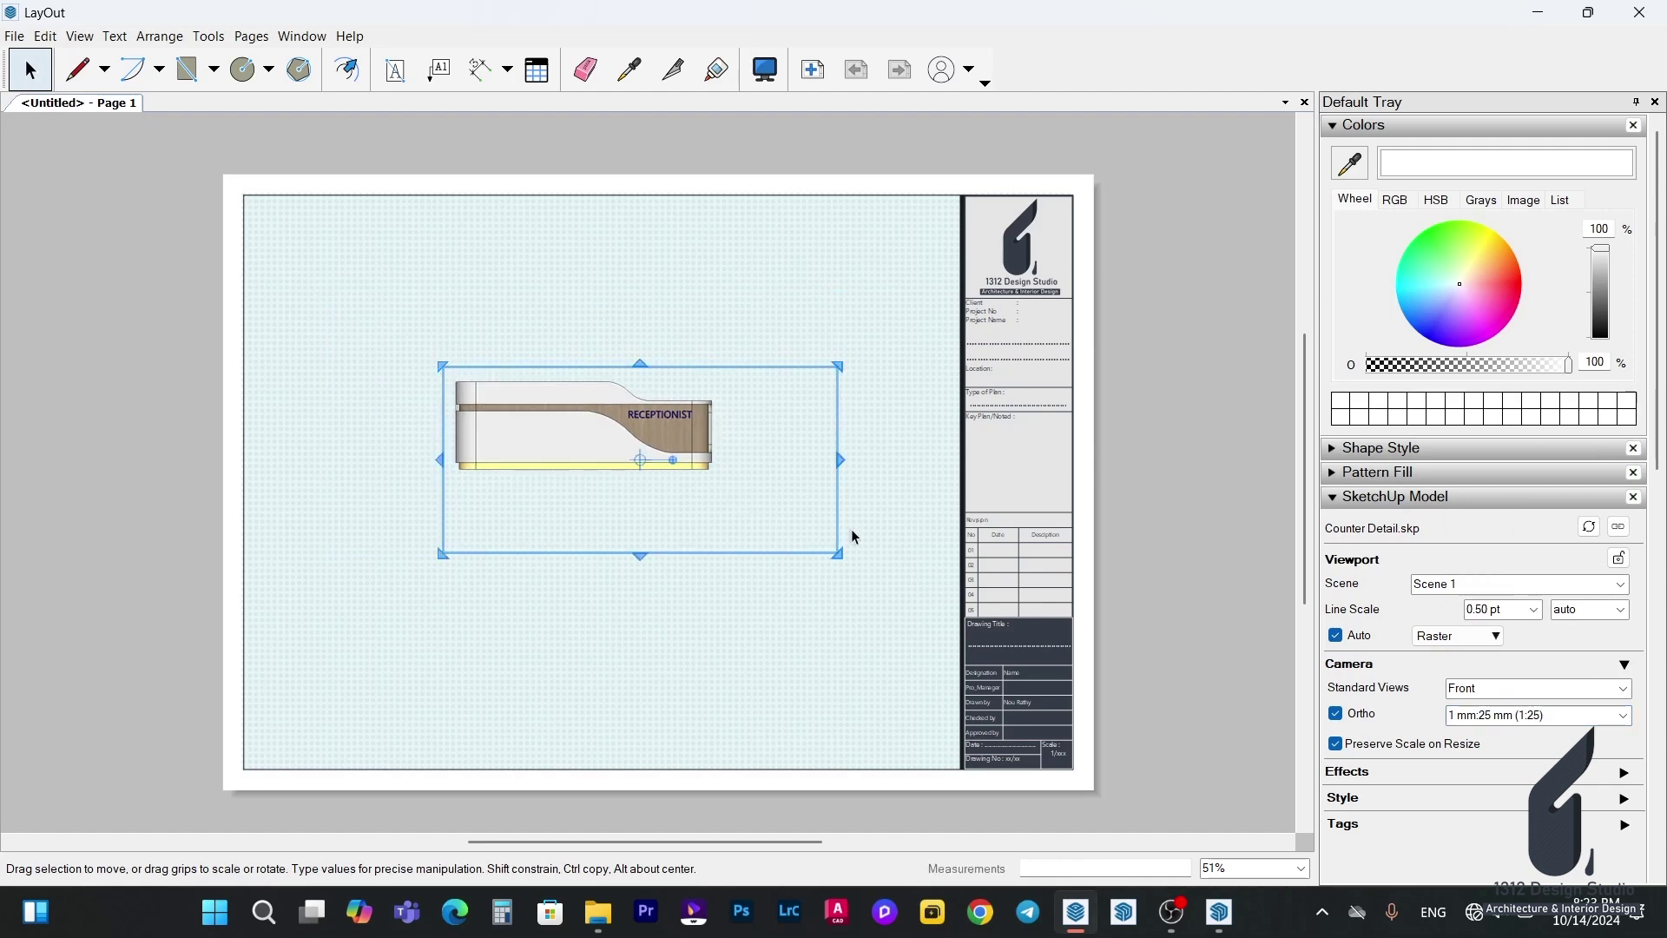
drag(840, 558, 719, 478)
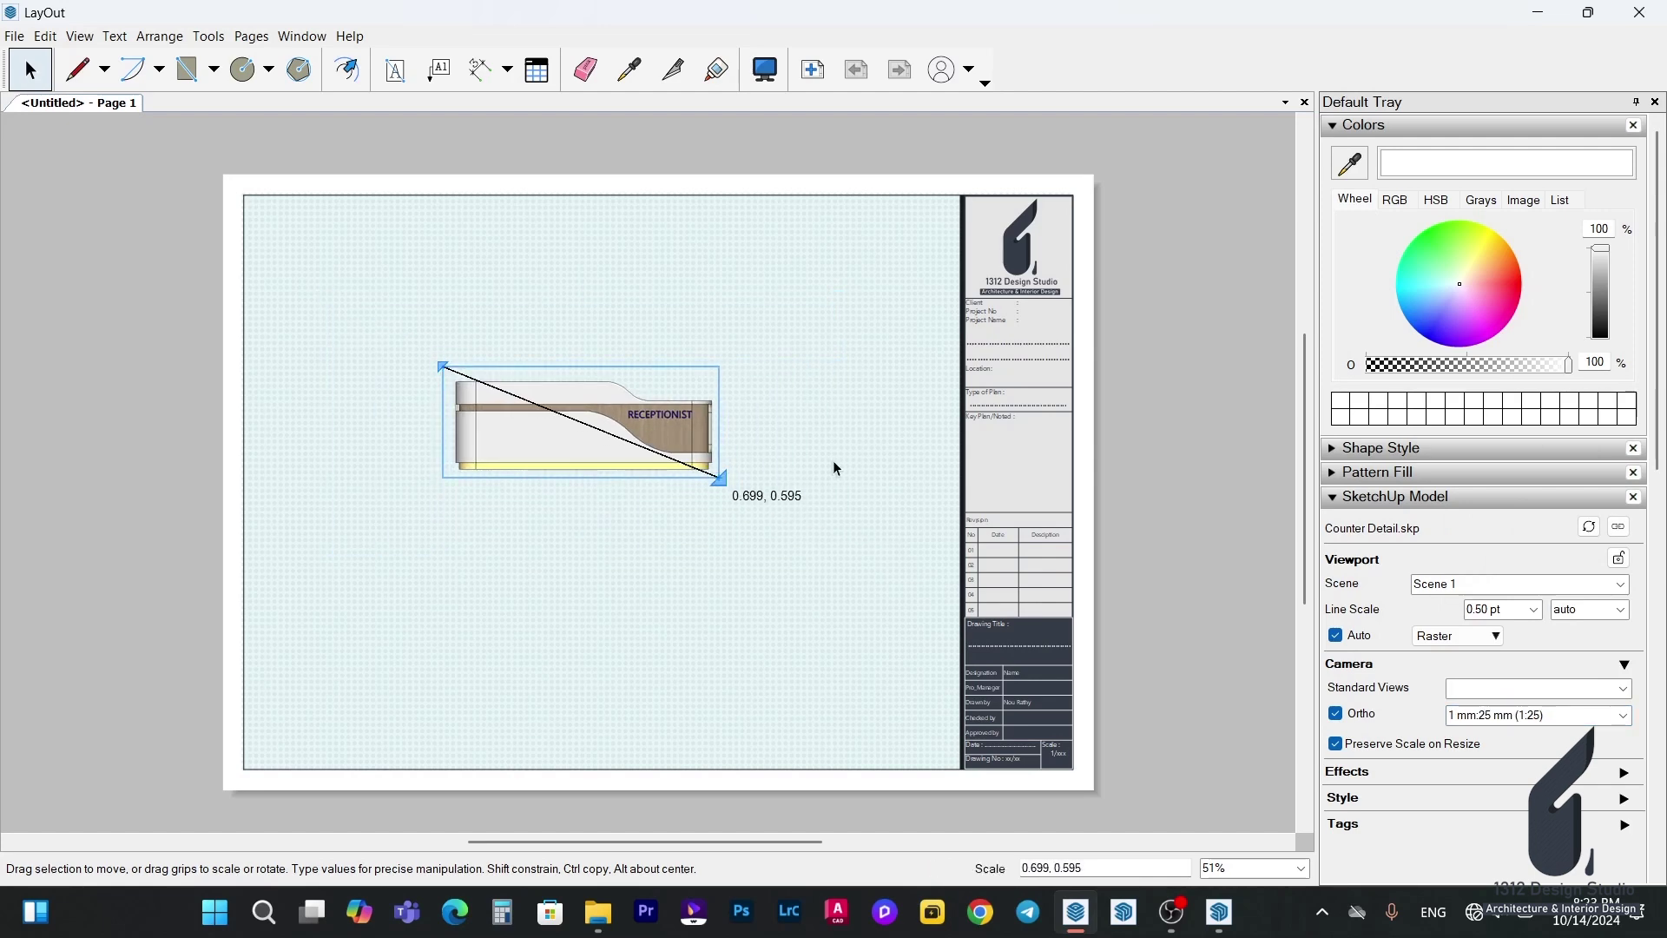
click(835, 469)
click(651, 432)
click(387, 257)
Create a second document from the custom Background_1312 template.
click(14, 36)
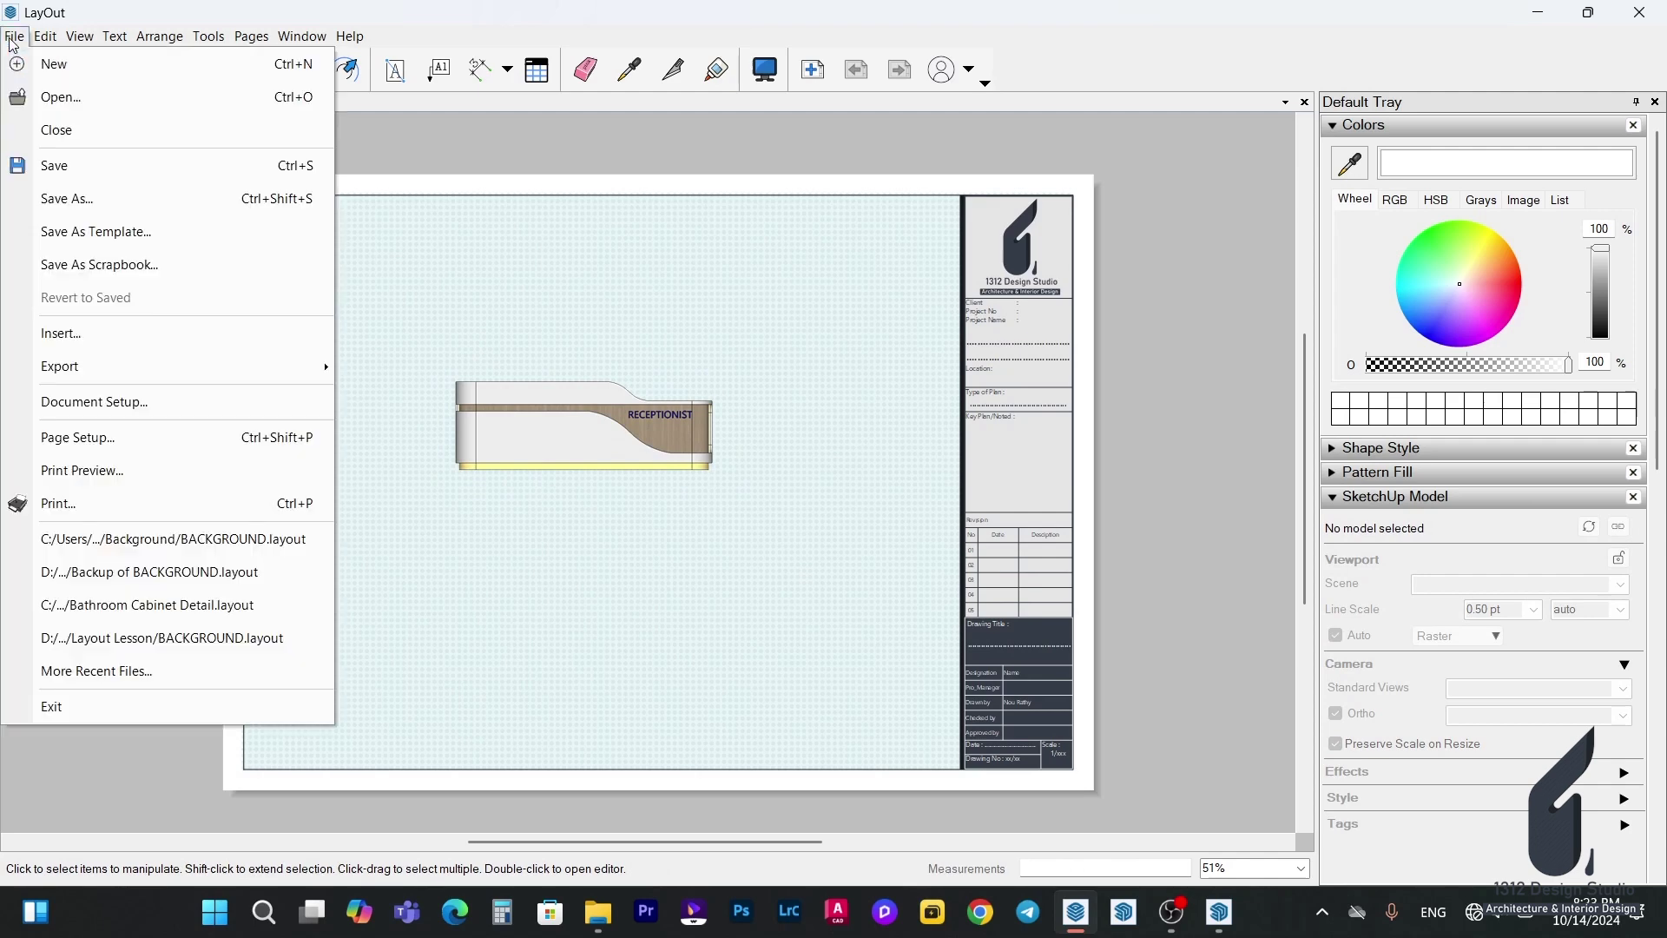
click(54, 64)
click(723, 156)
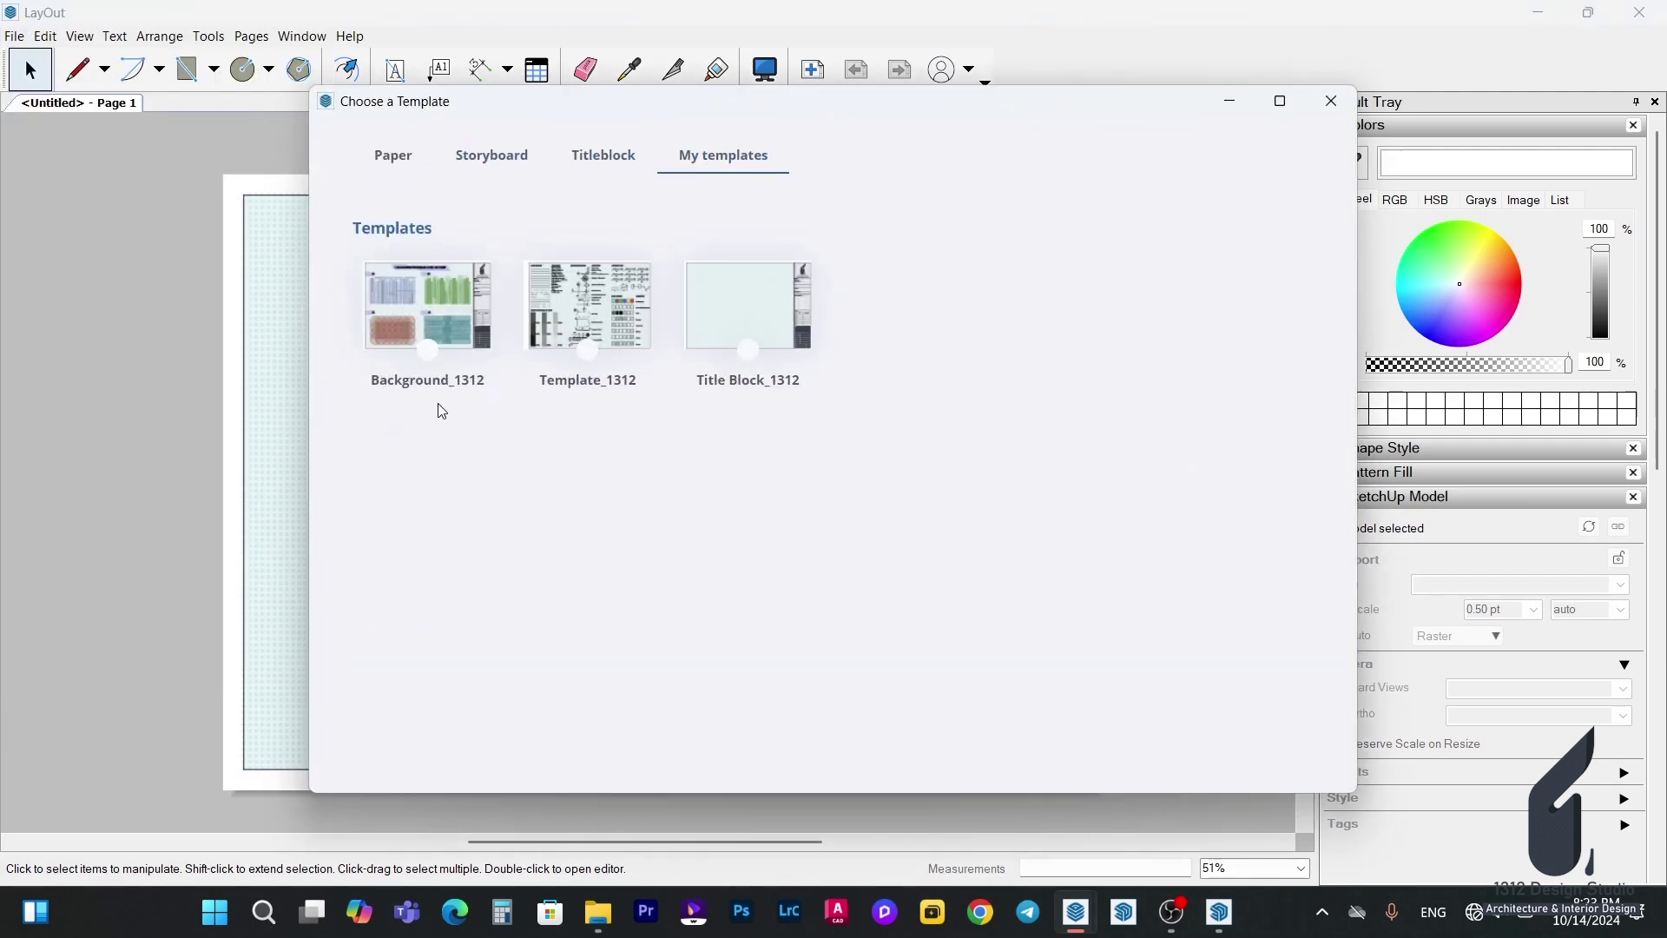
click(433, 320)
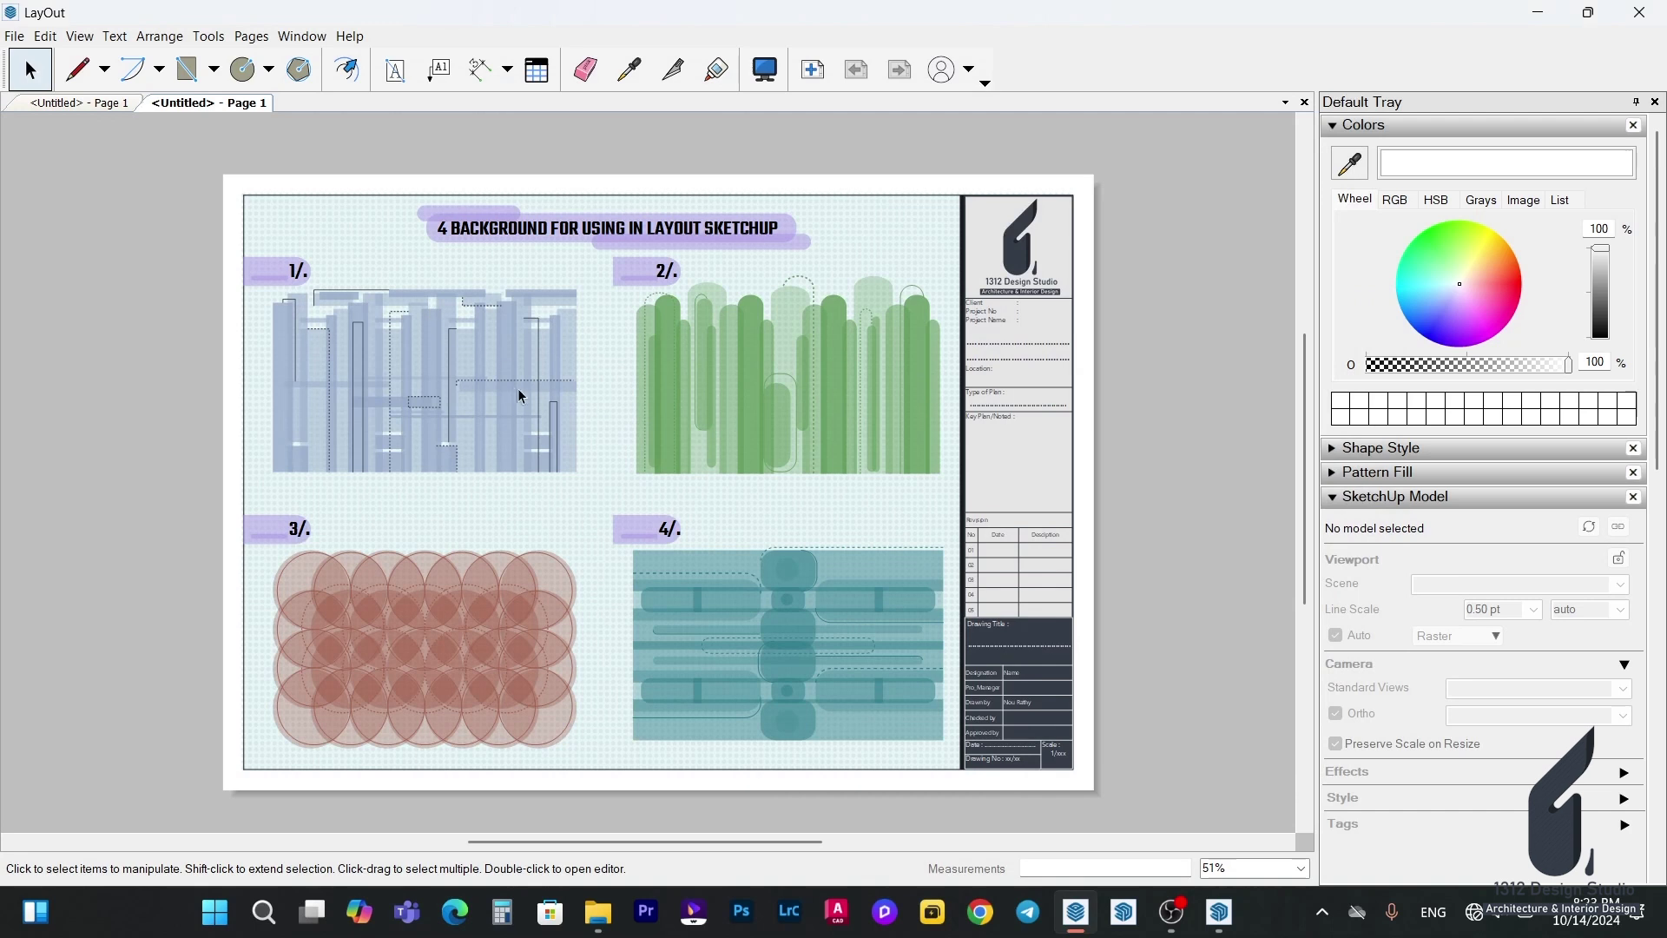
Copy the blue background pattern number 1 and paste it onto the reception counter's page.
click(515, 388)
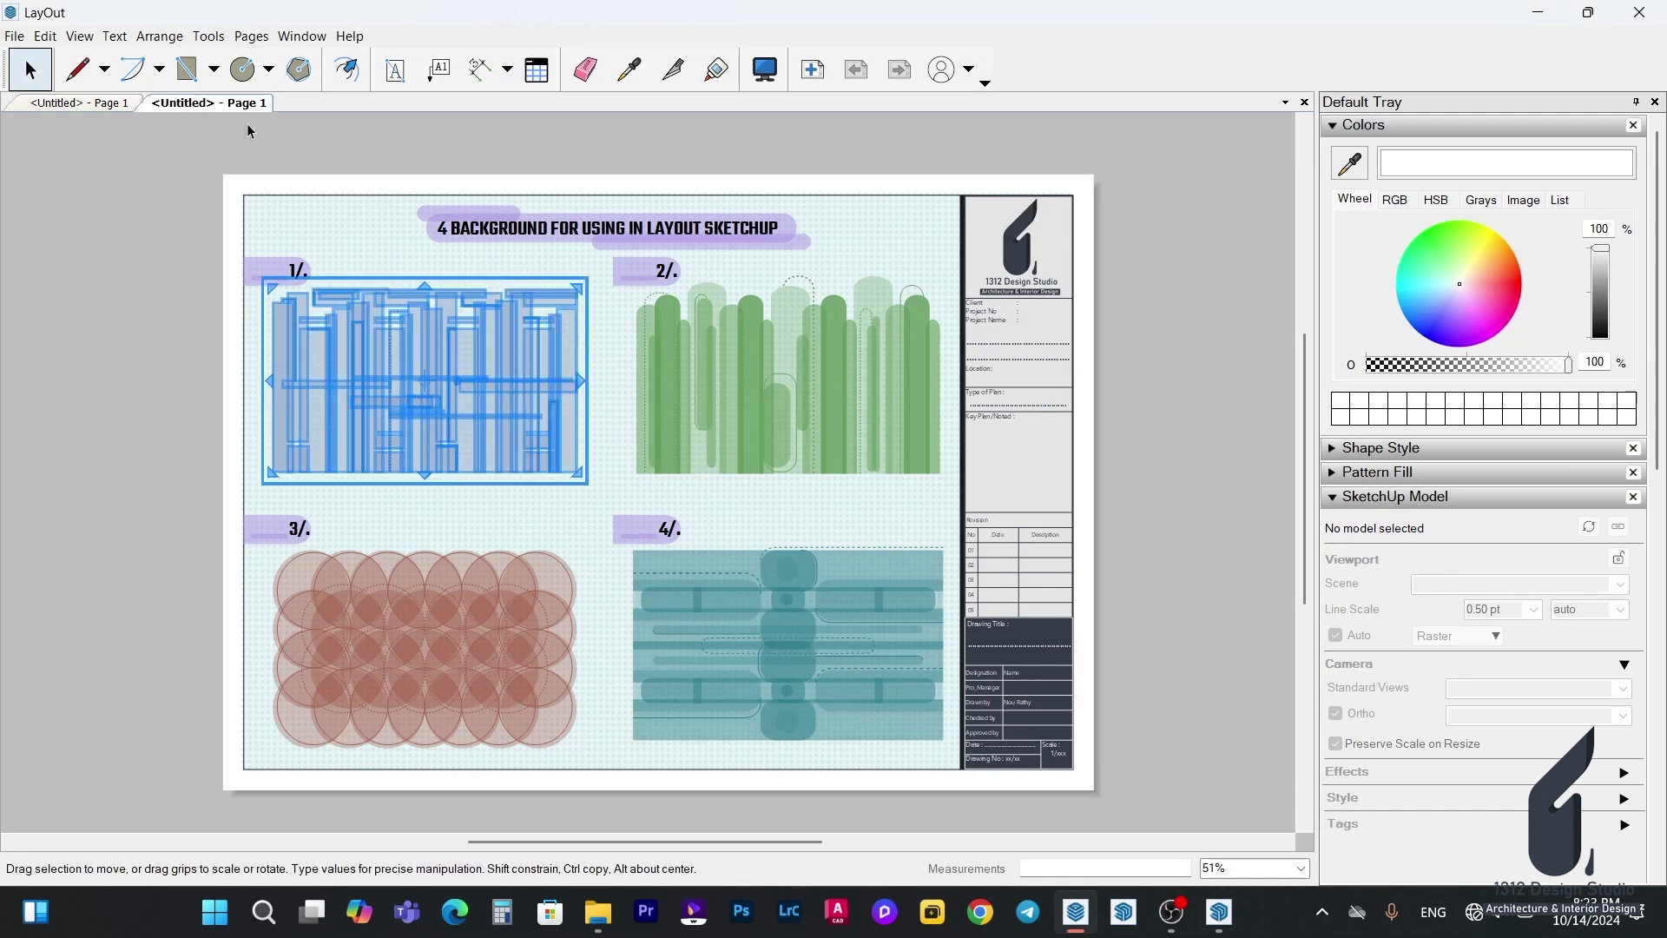
click(99, 104)
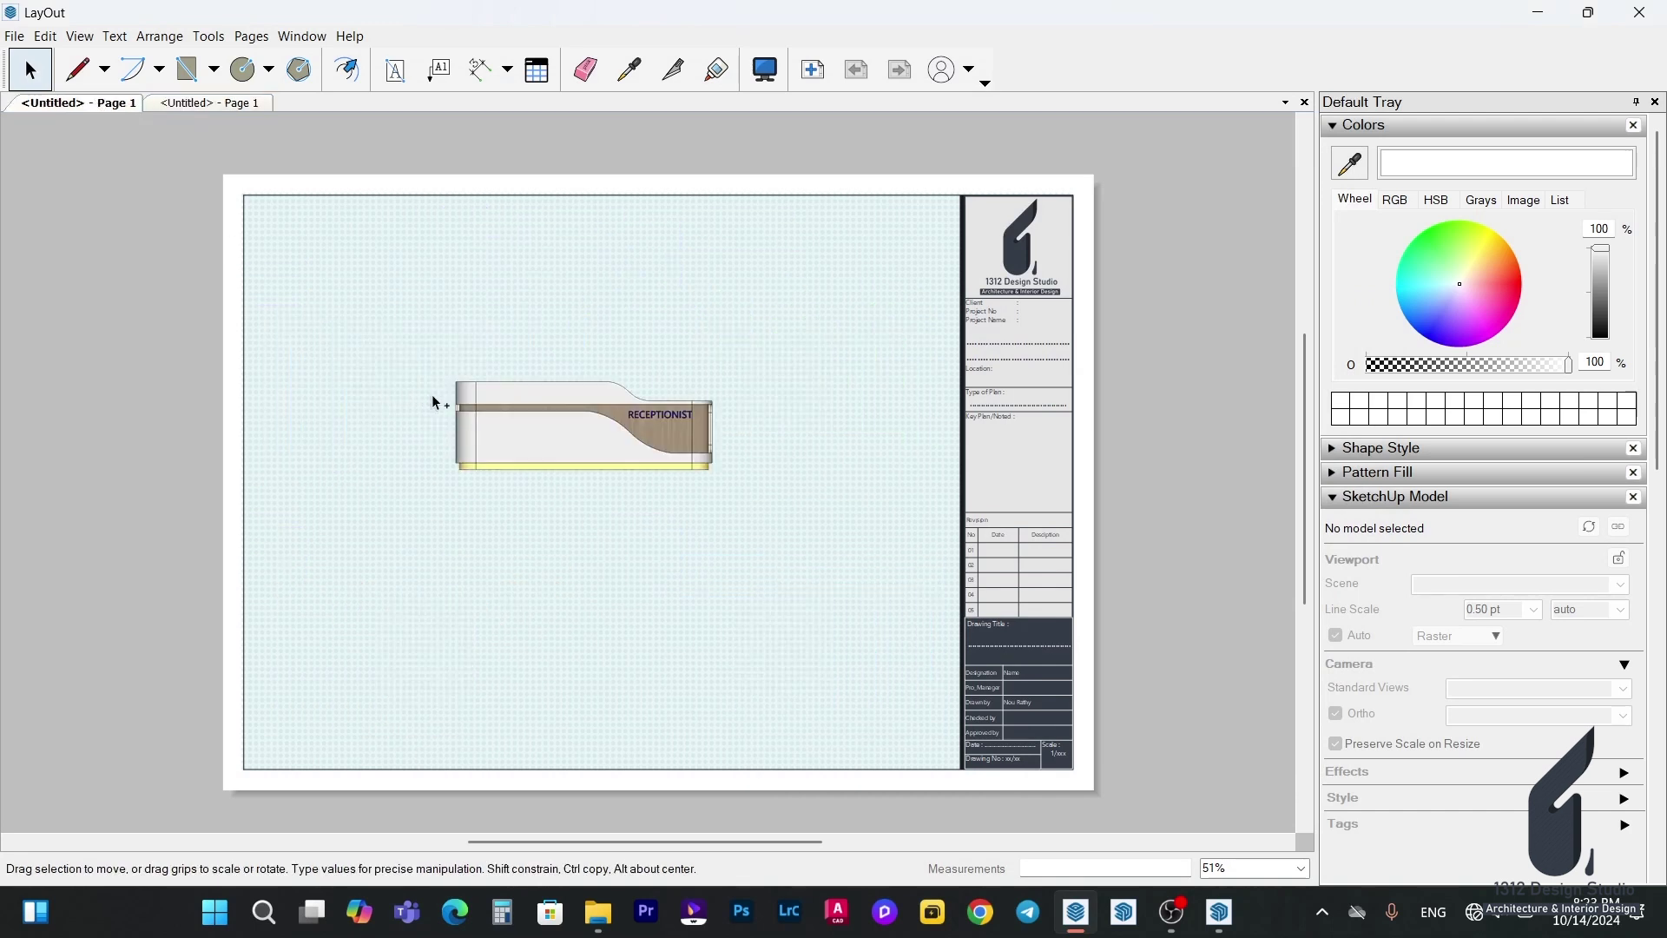
key(ctrl+v)
click(718, 376)
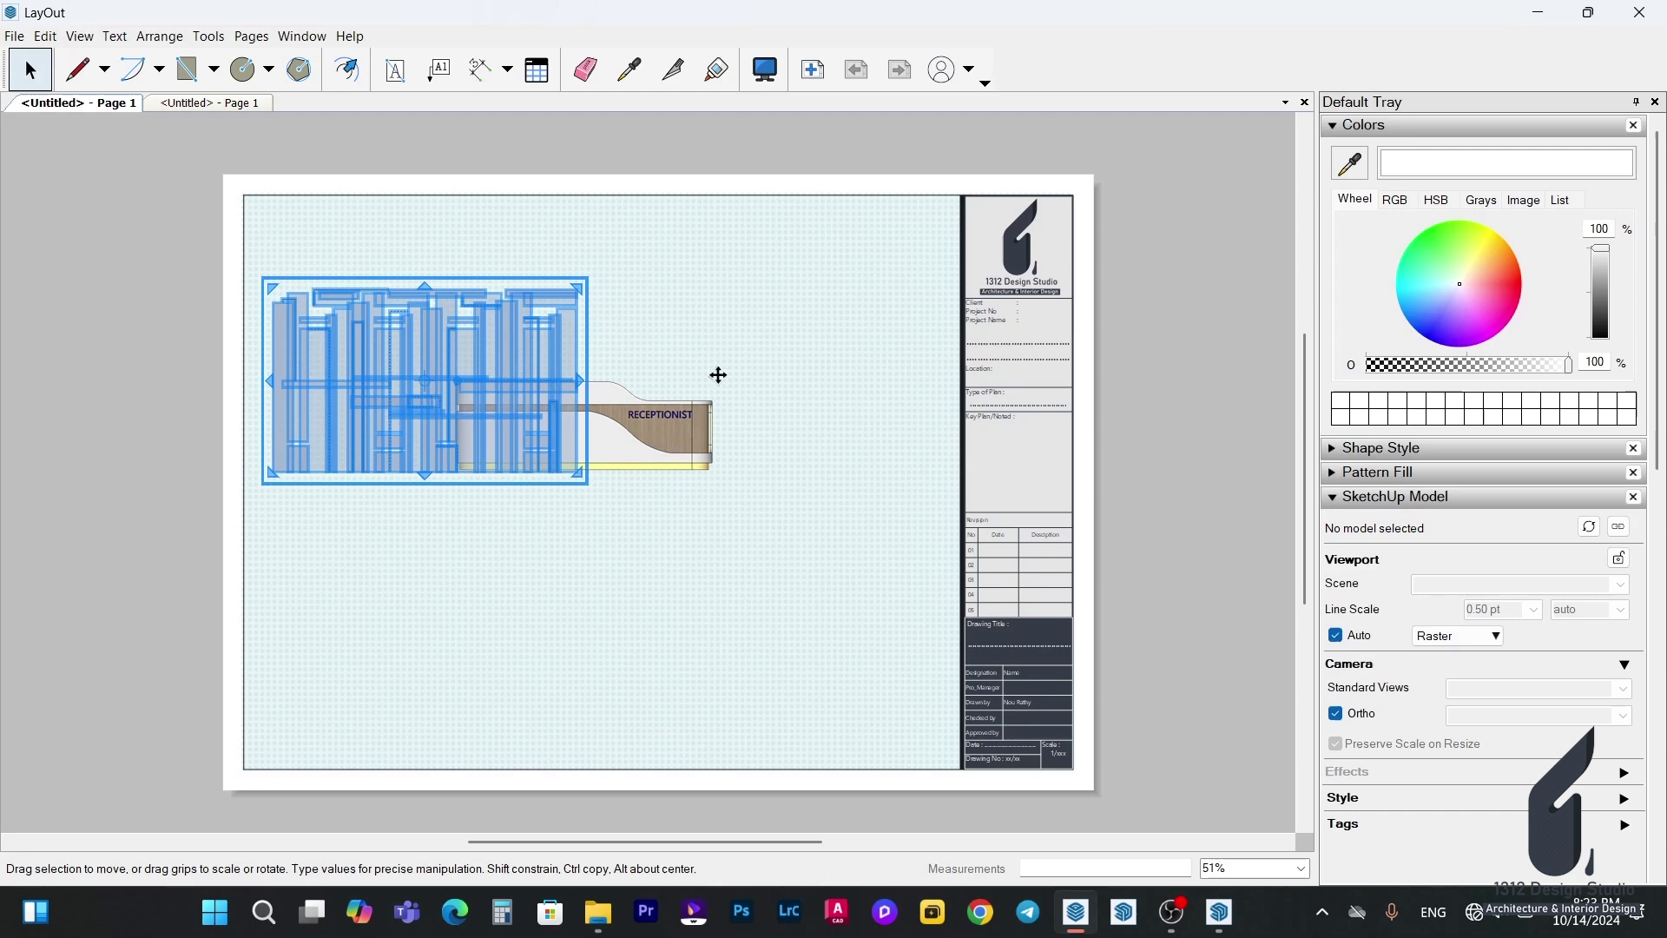
Send the pasted blue background pattern to the back, behind the counter view.
right_click(387, 364)
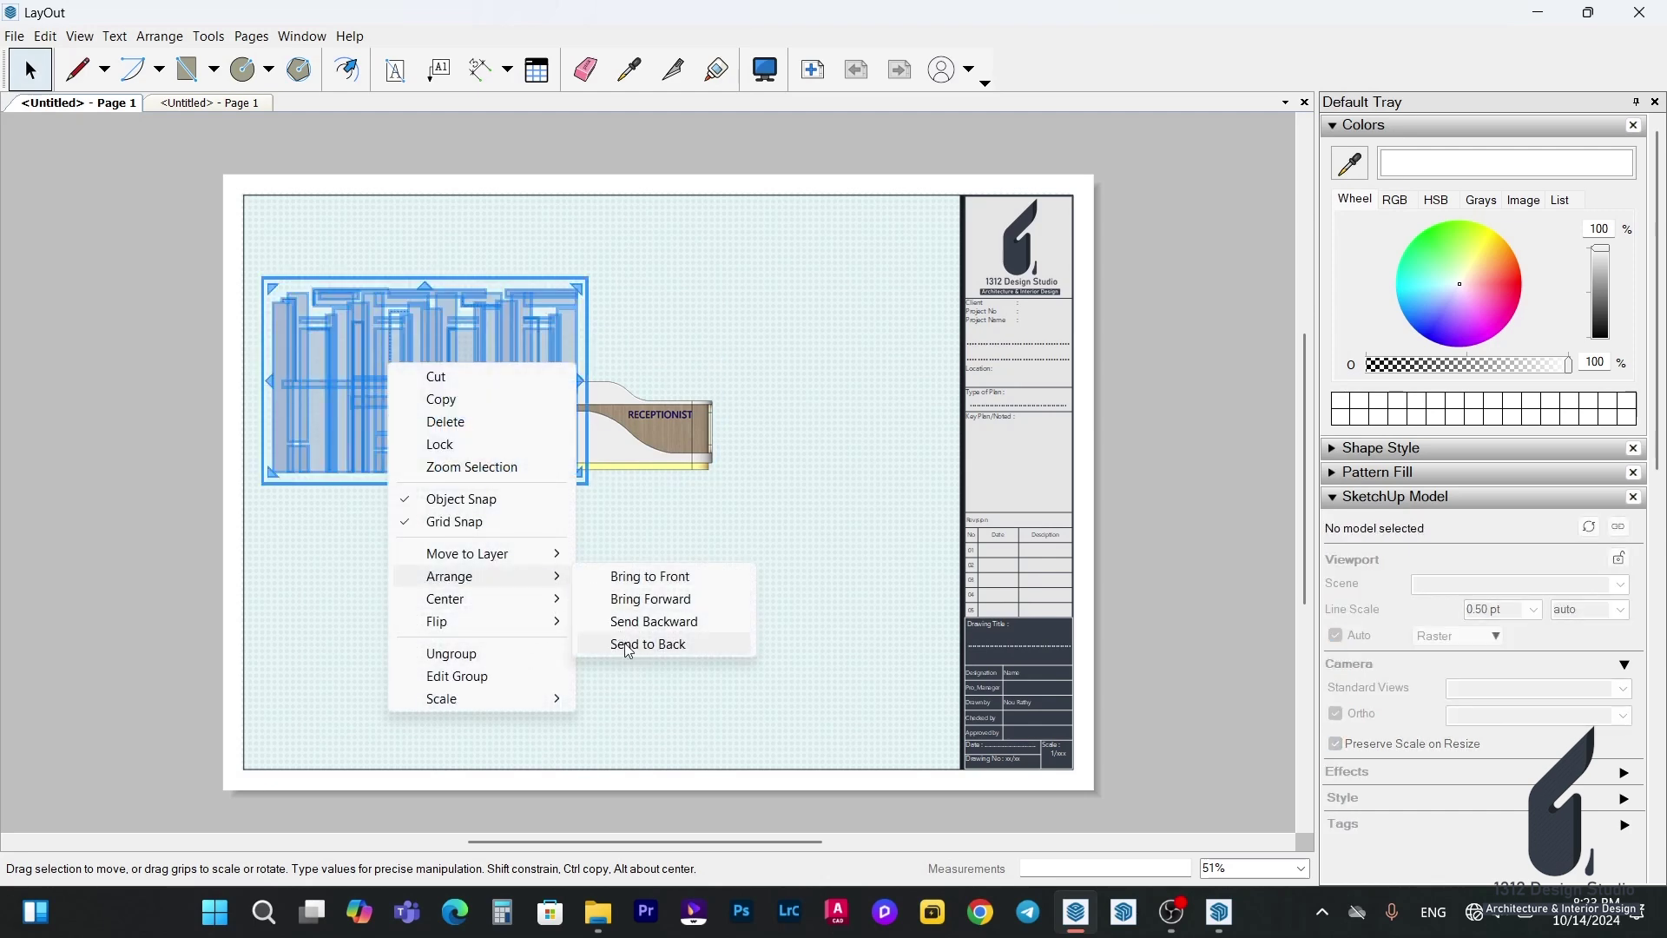
click(621, 643)
click(619, 595)
scroll(428, 387, up, 1)
click(334, 330)
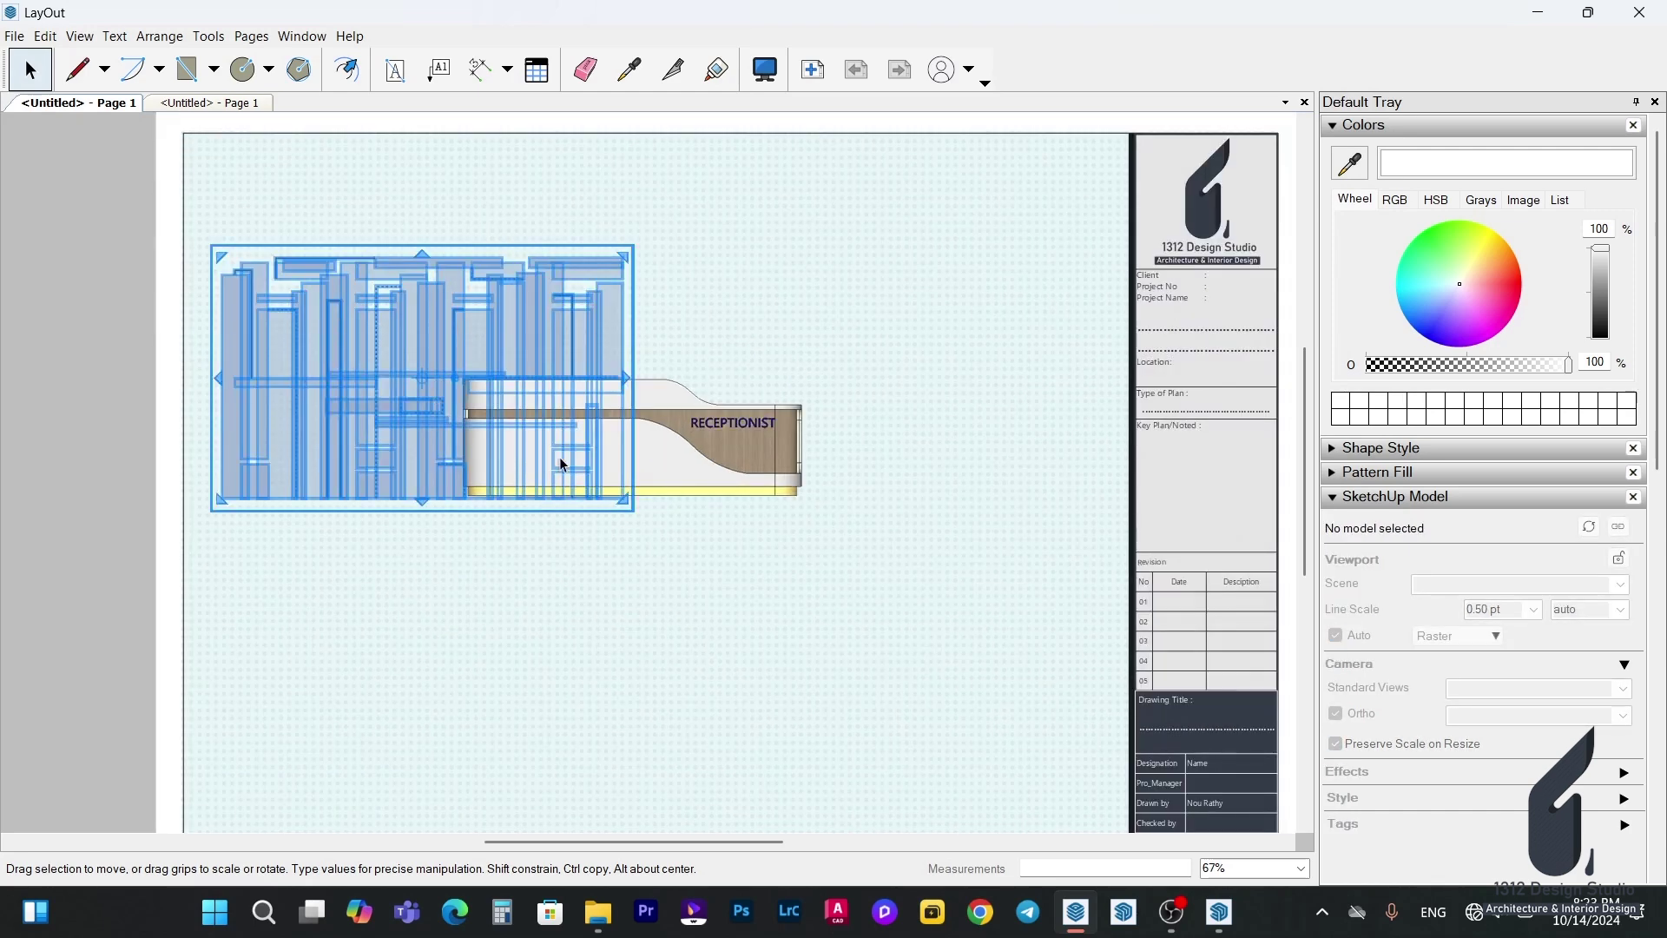
Move the counter view over so that it sits in front of the blue background pattern.
scroll(559, 460, down, 1)
click(700, 472)
drag(702, 473, 525, 464)
click(814, 591)
scroll(814, 591, down, 1)
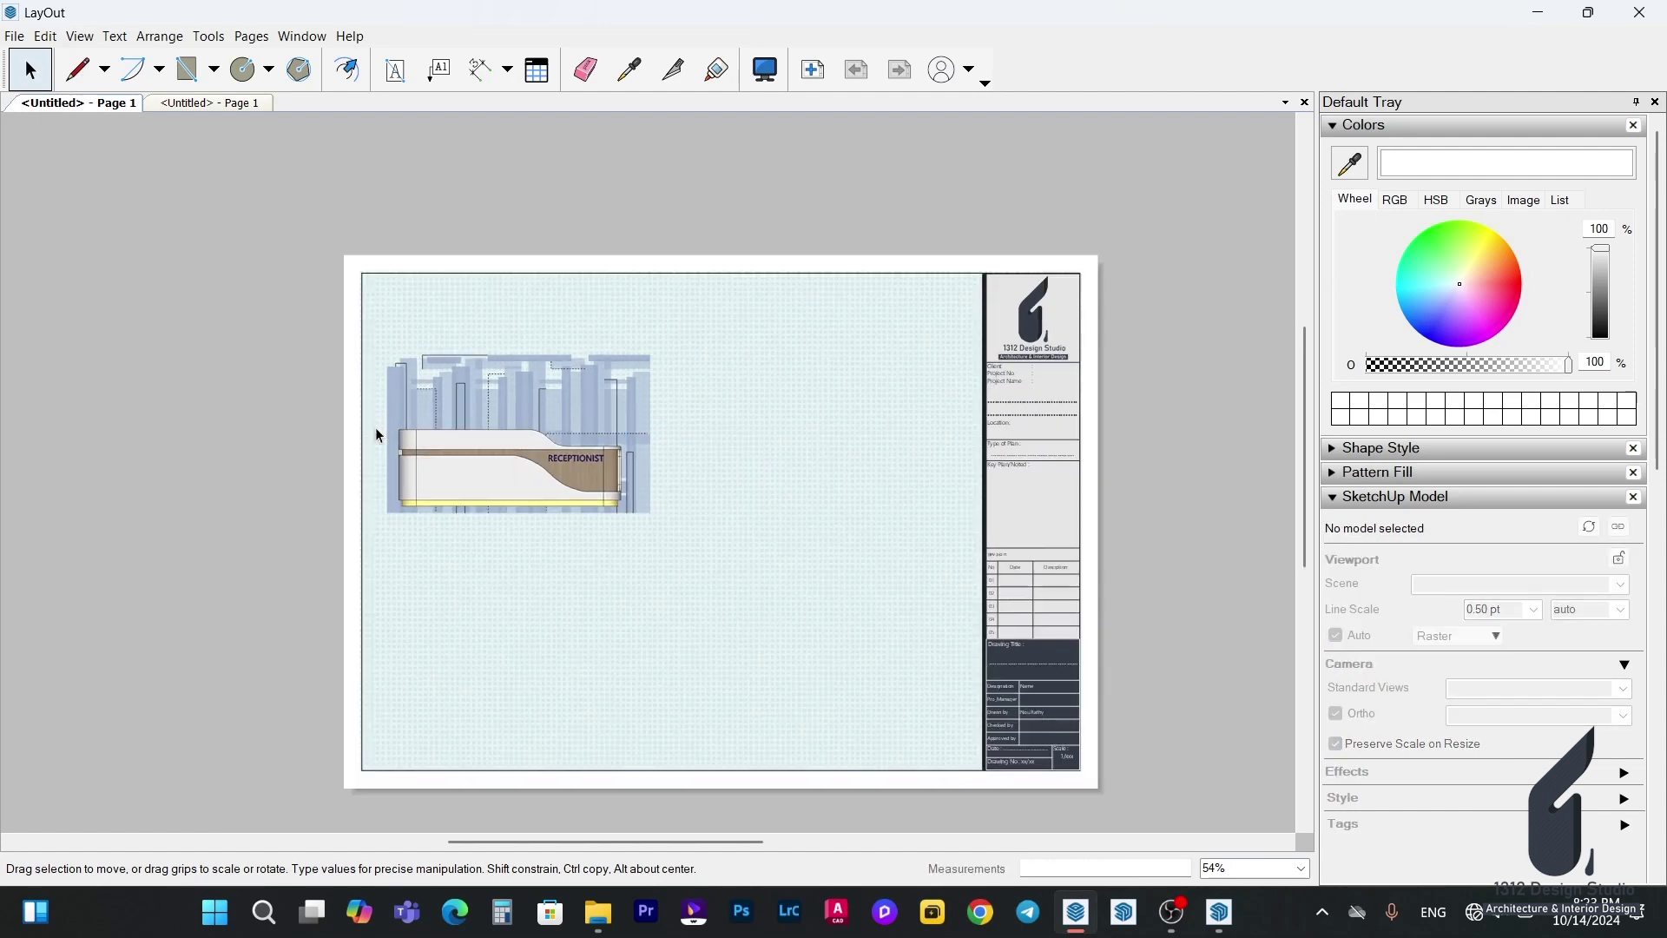
Fine-tune the counter view's position so its base meets the pattern's lower edge and it sits roughly centred across the pattern.
scroll(375, 430, up, 3)
scroll(507, 499, up, 1)
click(512, 495)
scroll(510, 503, up, 1)
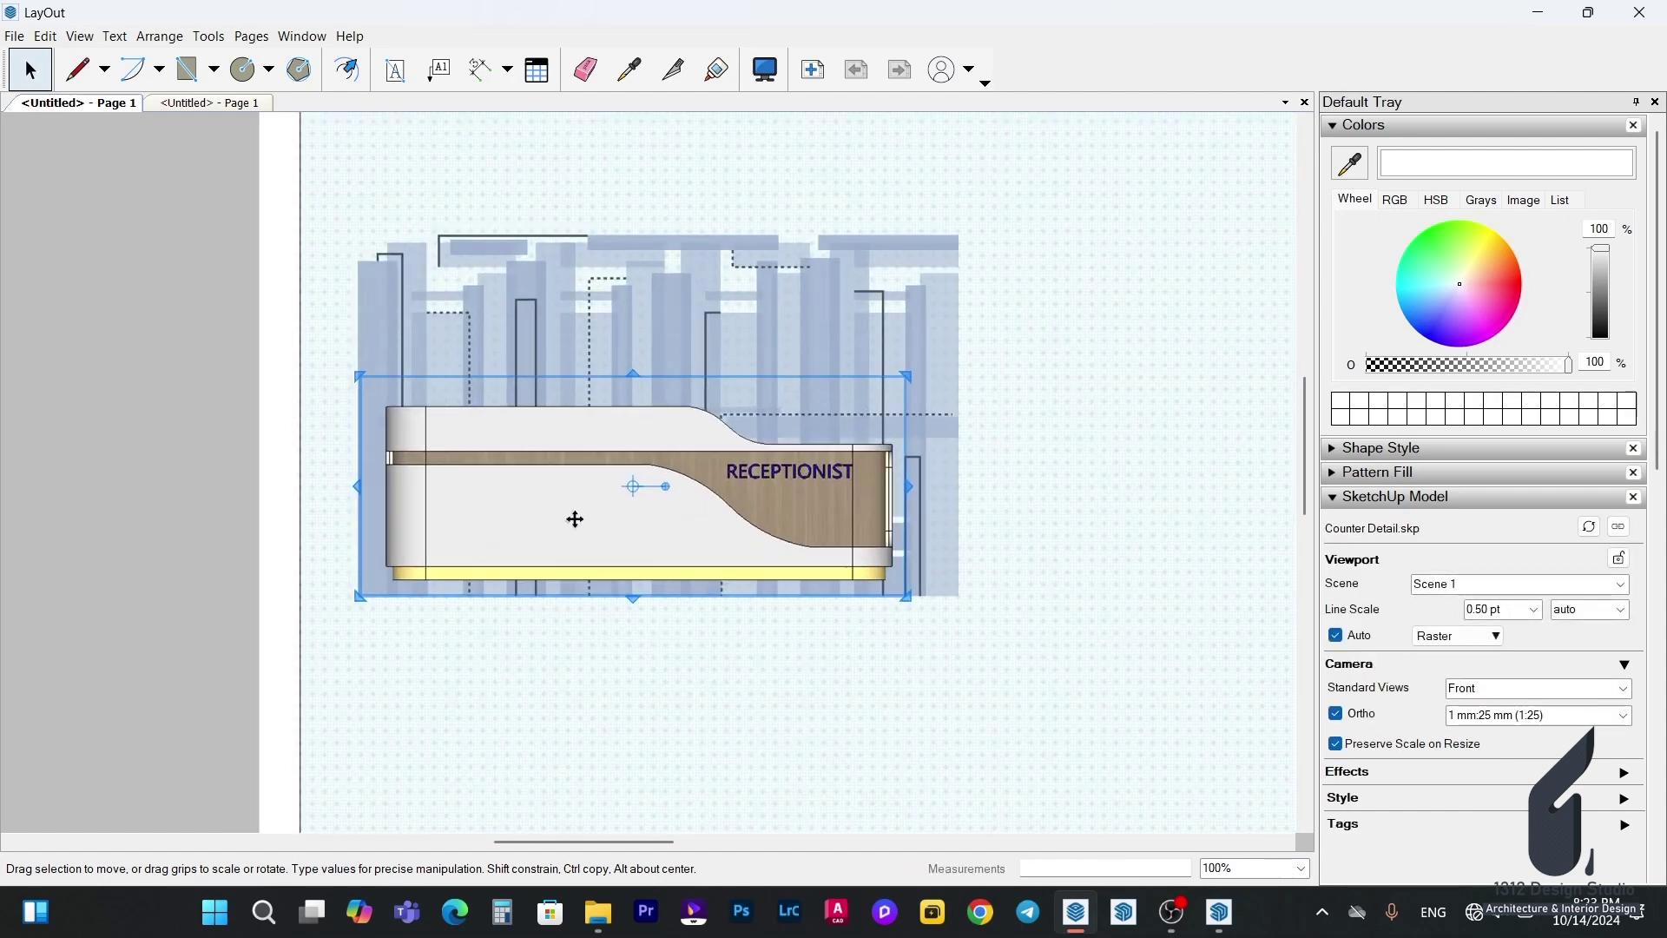
drag(787, 549, 786, 567)
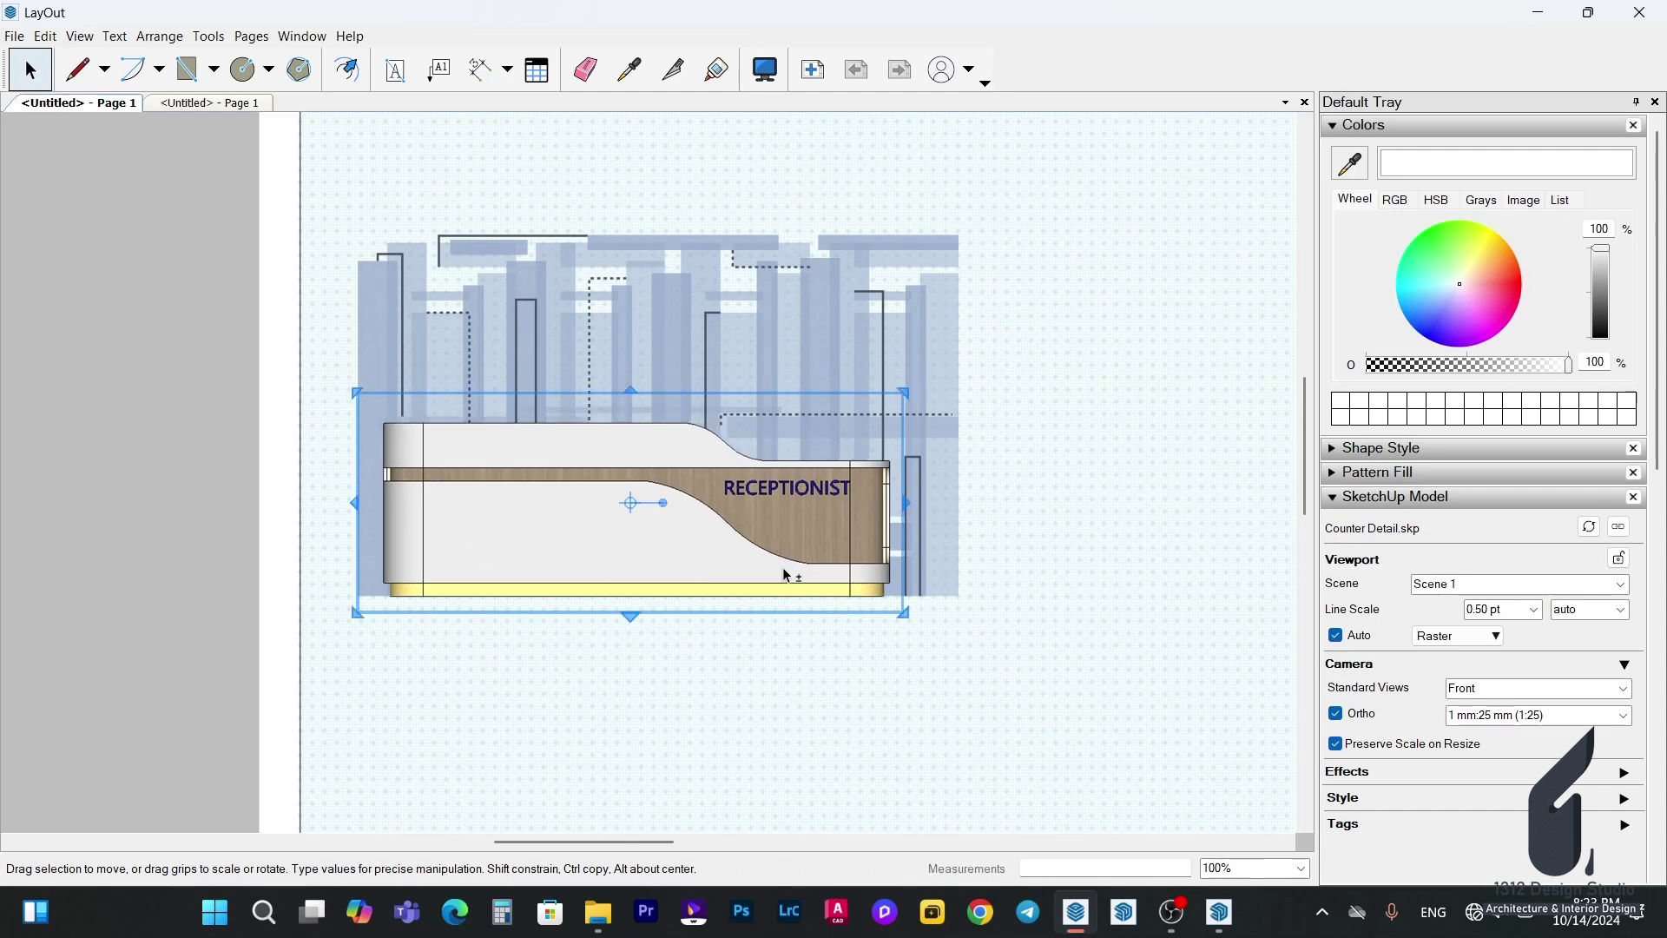
key(Up)
key(Left)
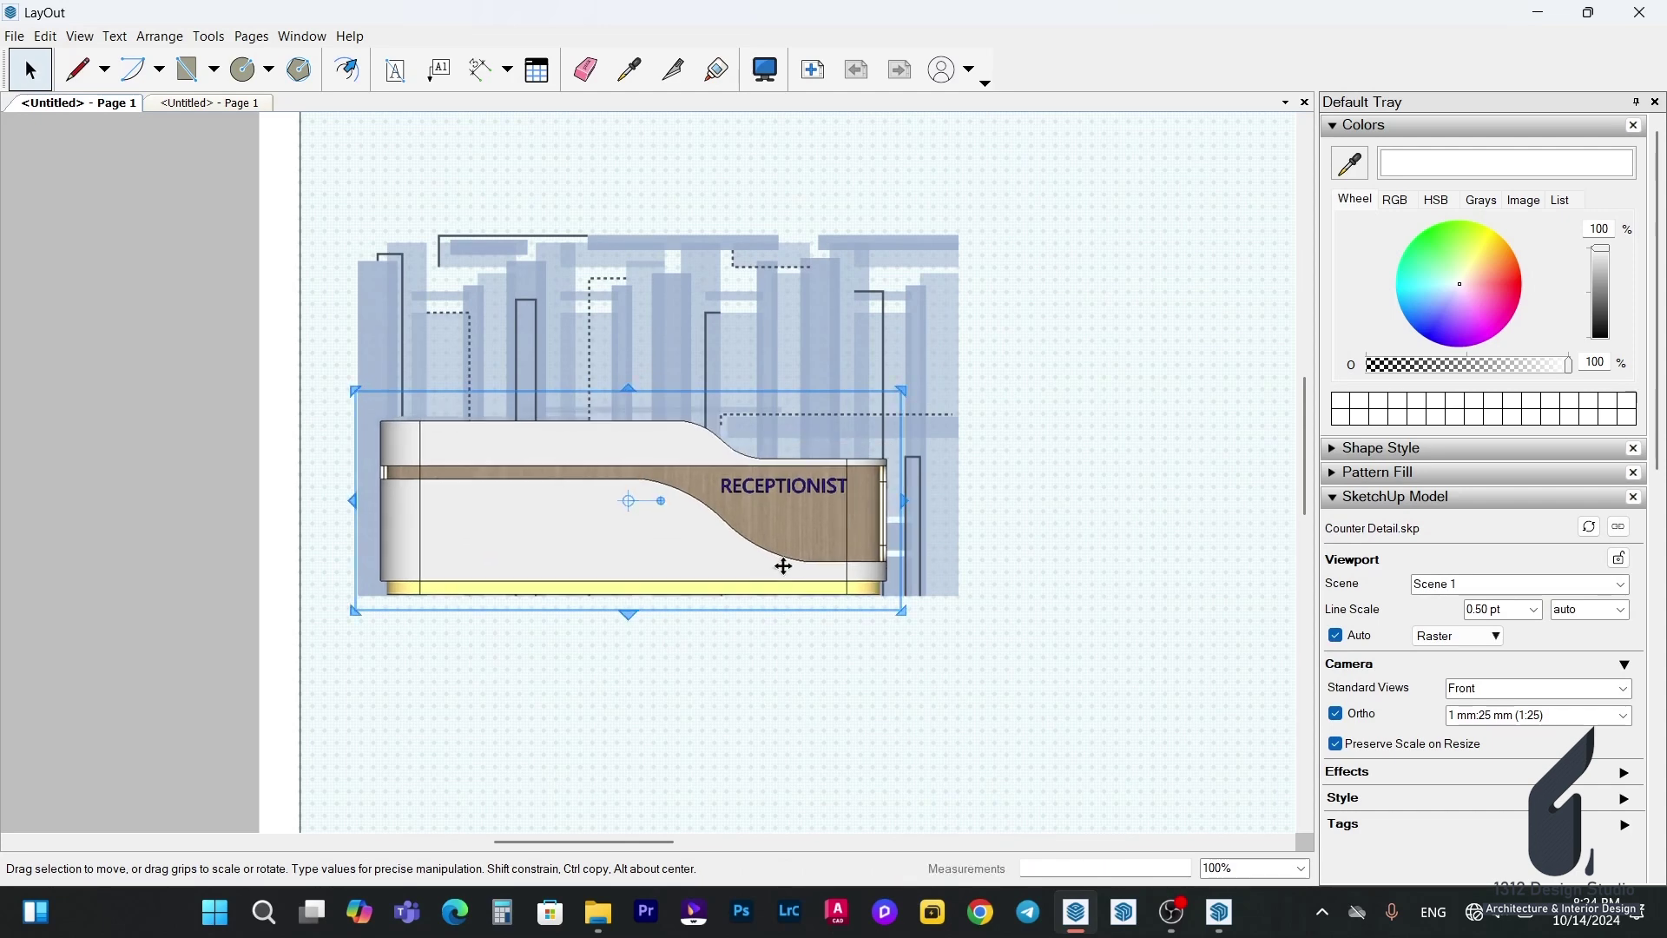
key(Right)
key(Right)
key(Right)
key(Right)
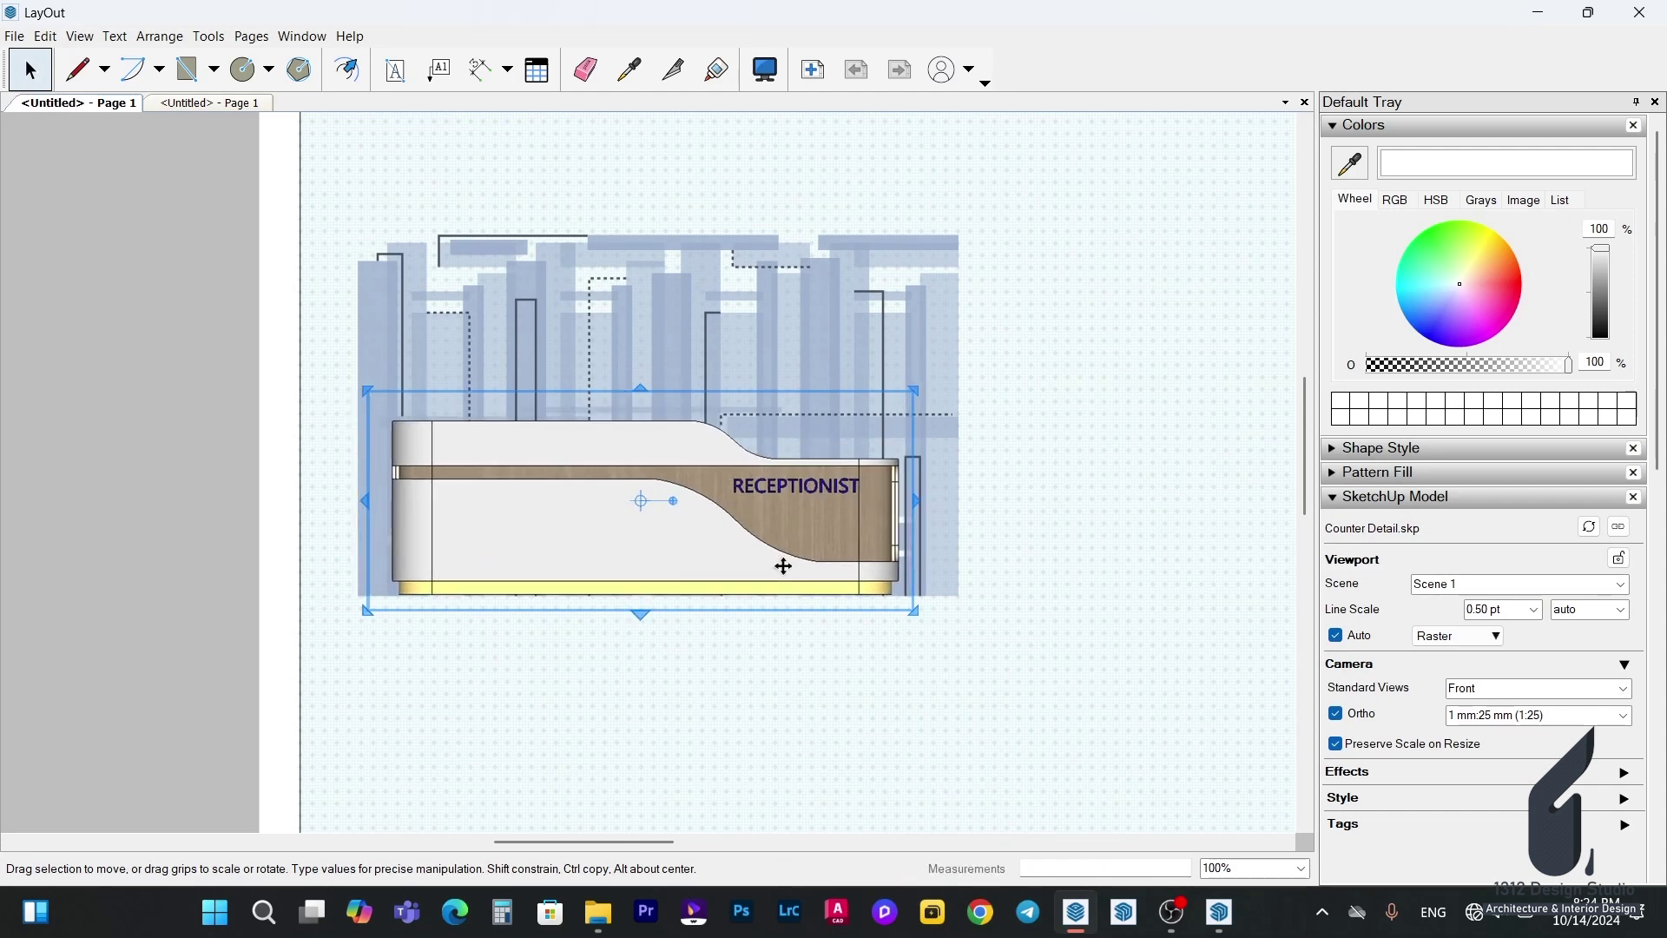
key(Right)
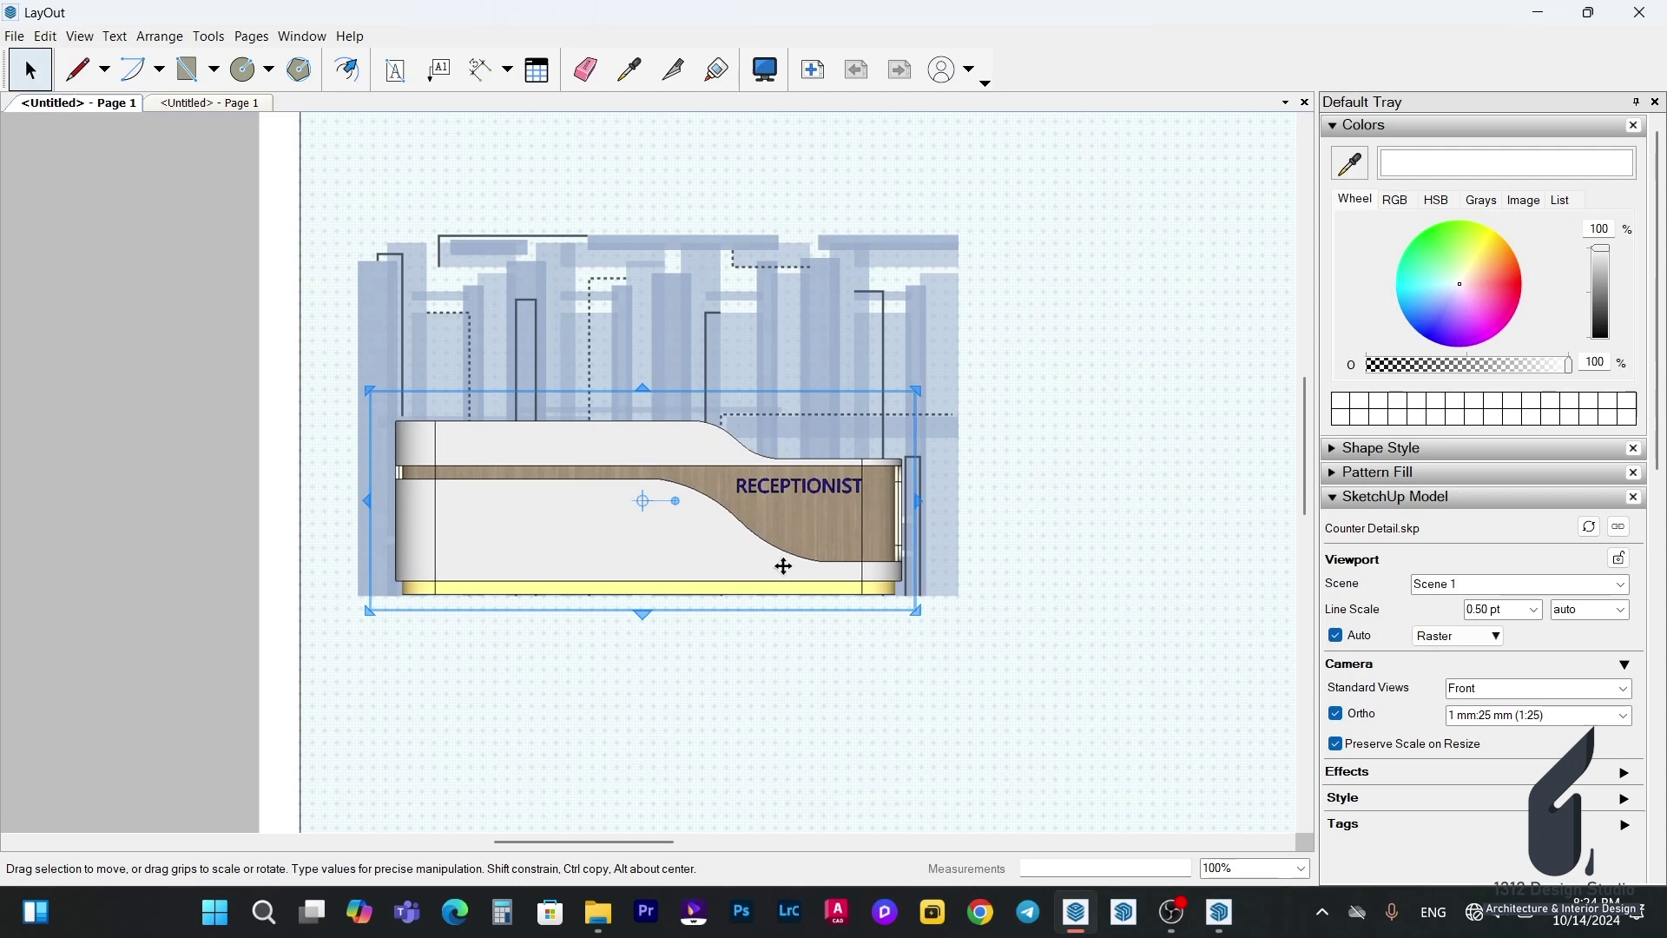
Draw a straight ground line along the pattern's lower edge, from its left corner to its right corner.
click(761, 673)
key(l)
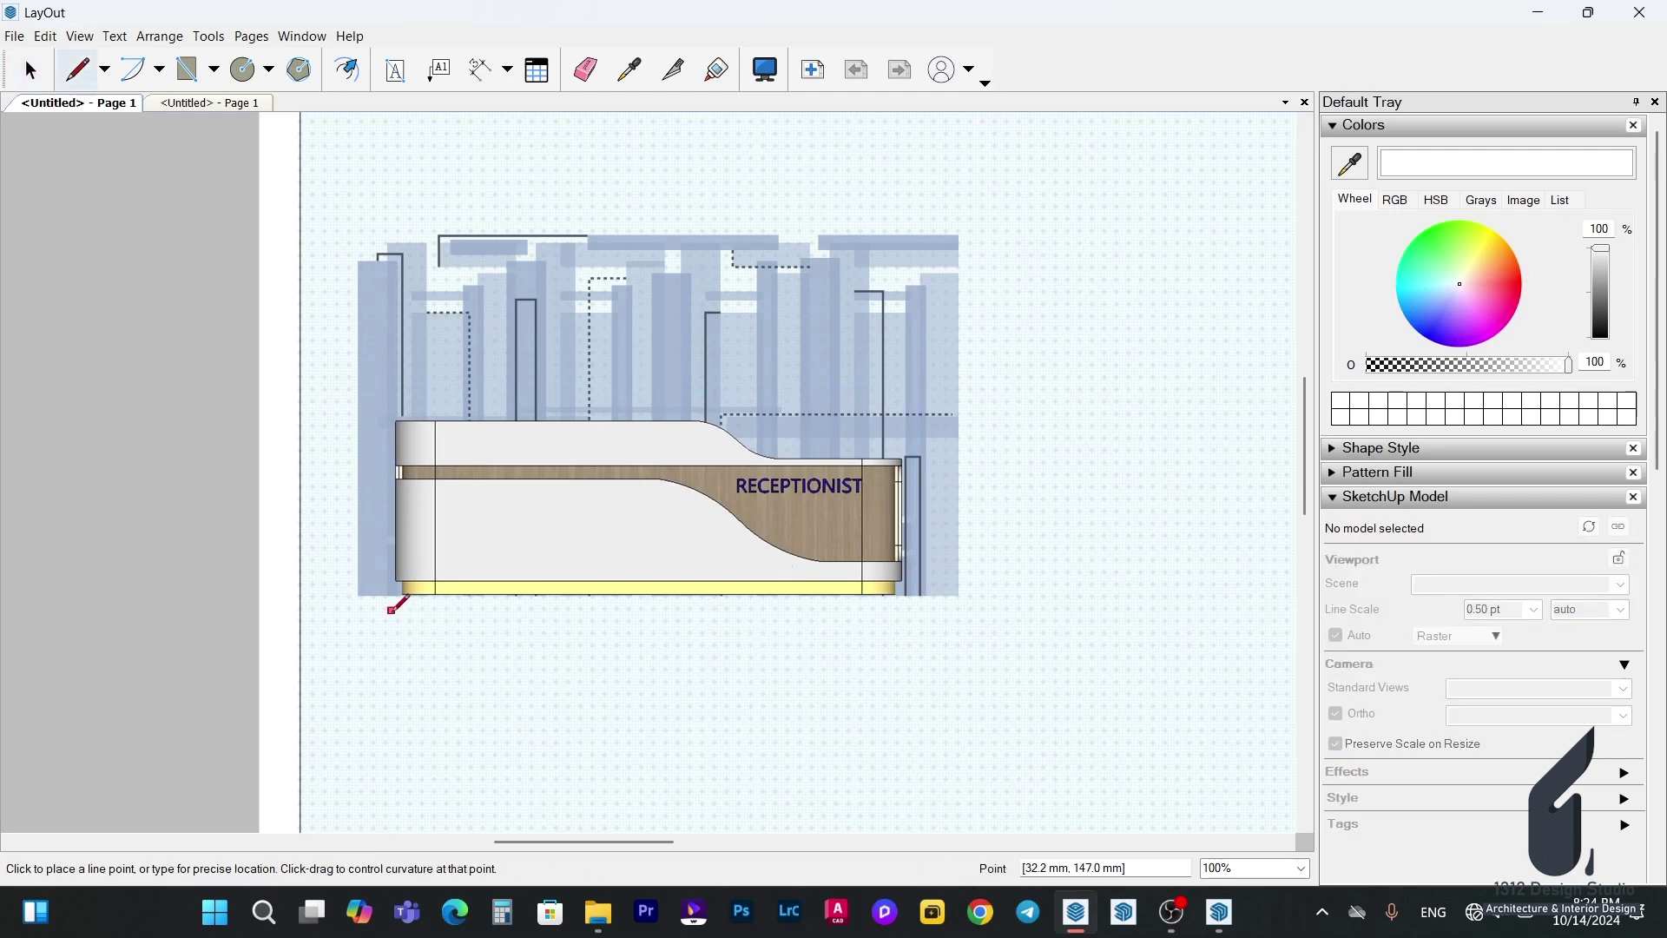
click(357, 595)
click(959, 596)
key(space)
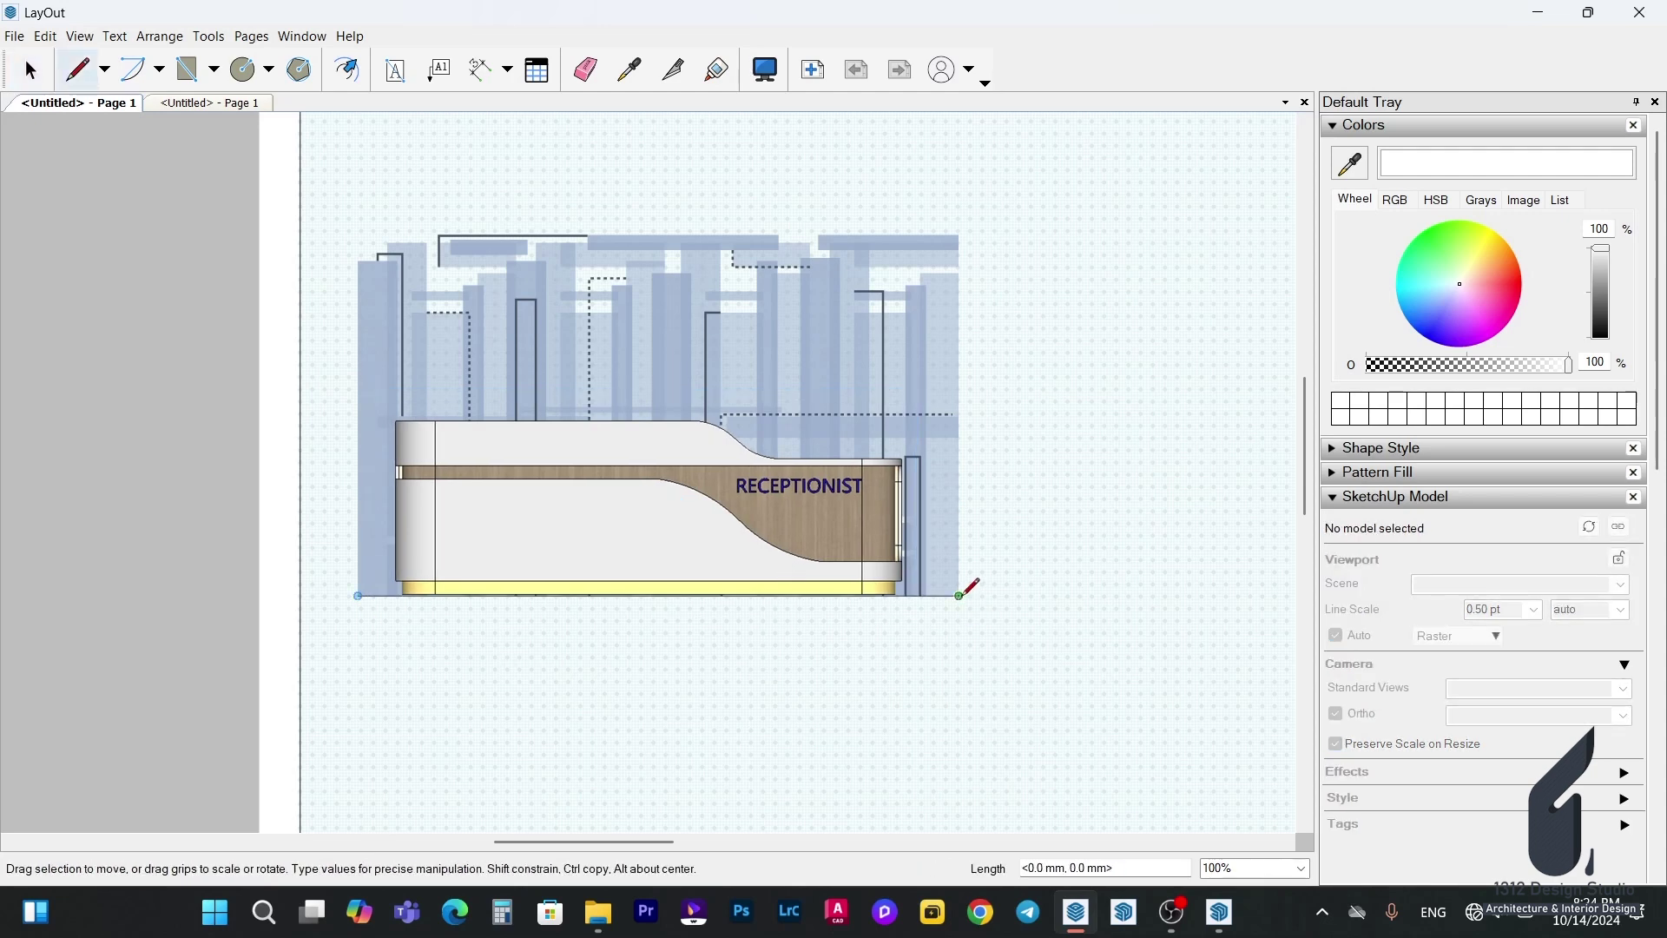
Finish the ground line under the counter and give it a 1.50 pt black stroke.
click(948, 597)
click(1452, 447)
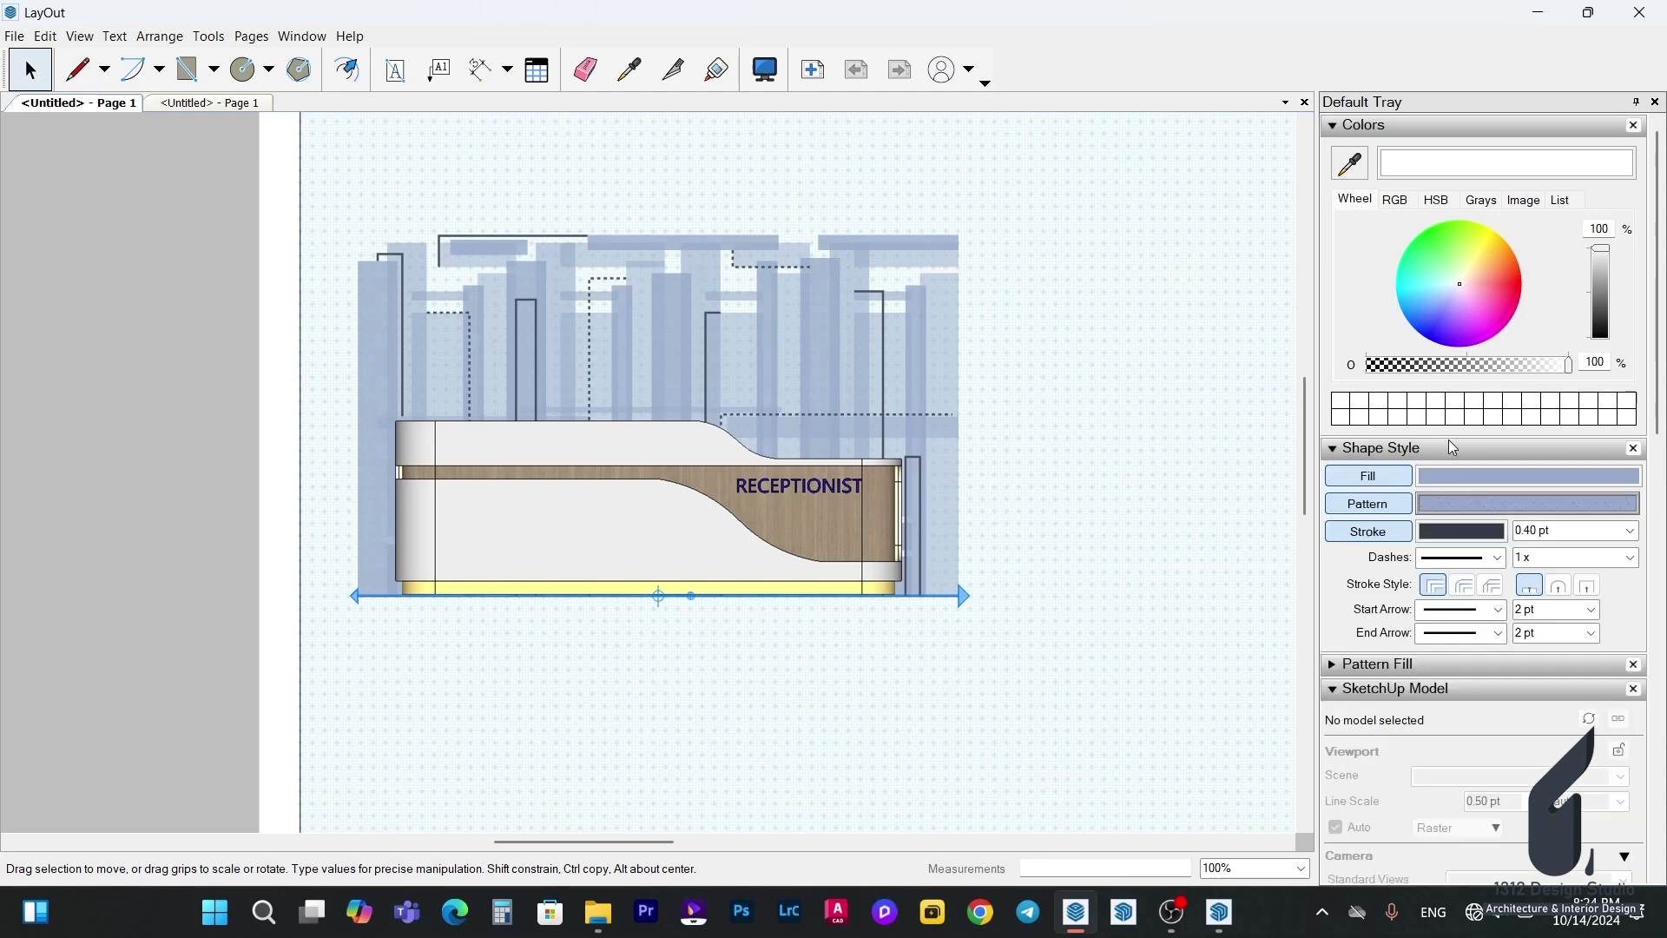
click(1630, 531)
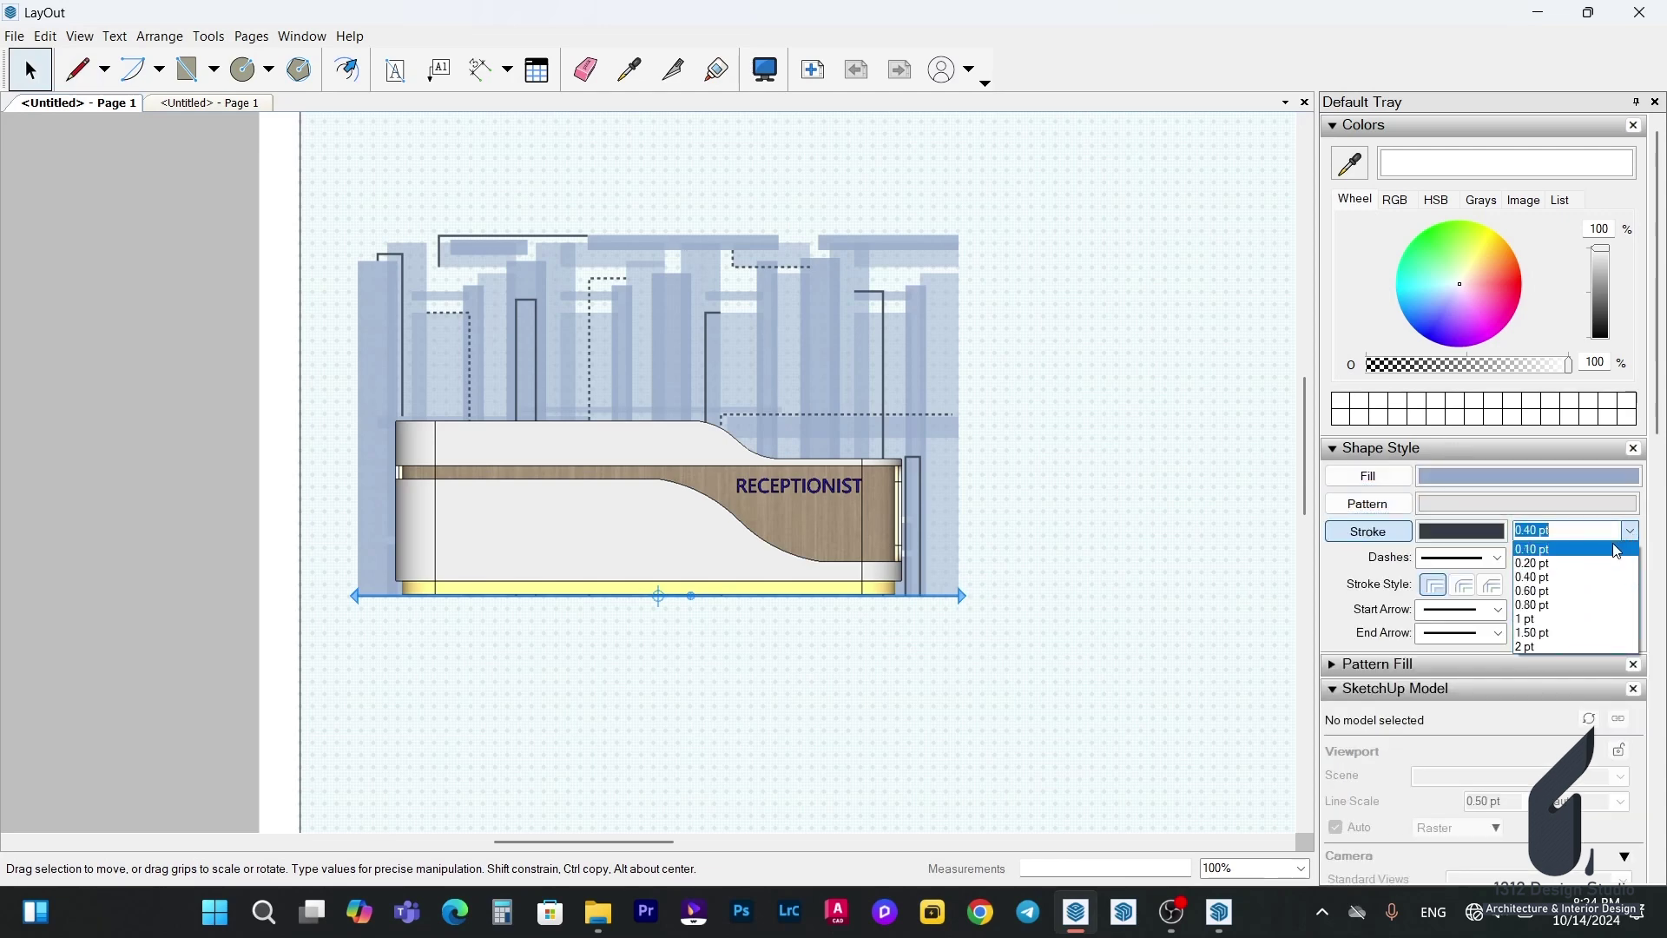
click(1557, 632)
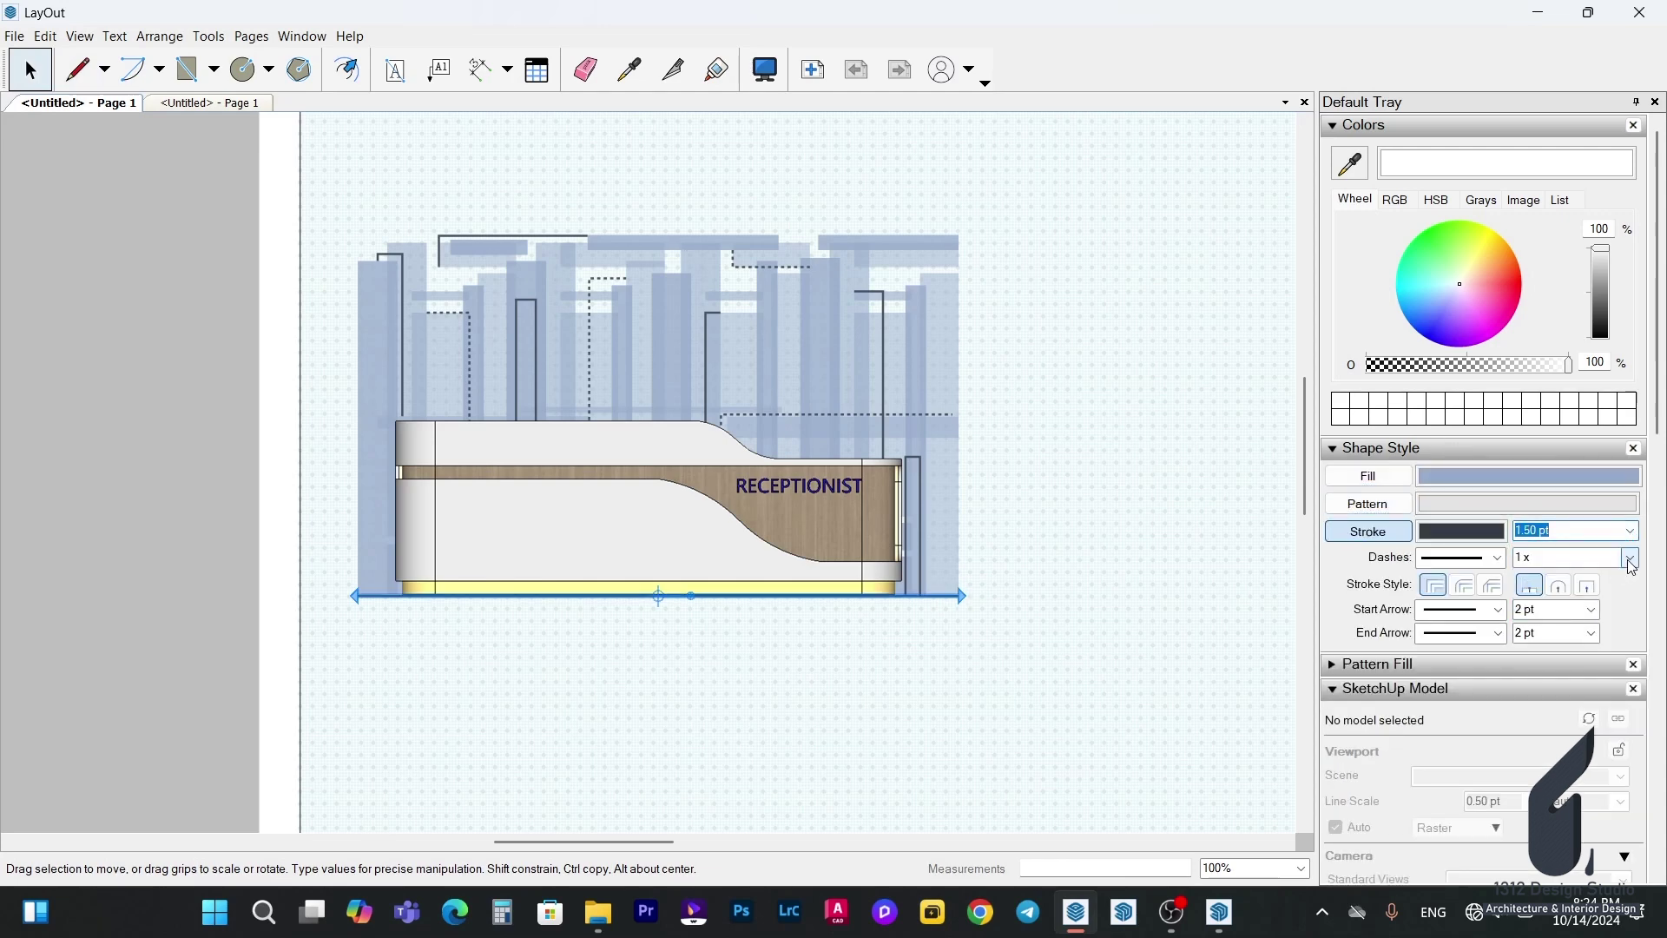
click(1468, 530)
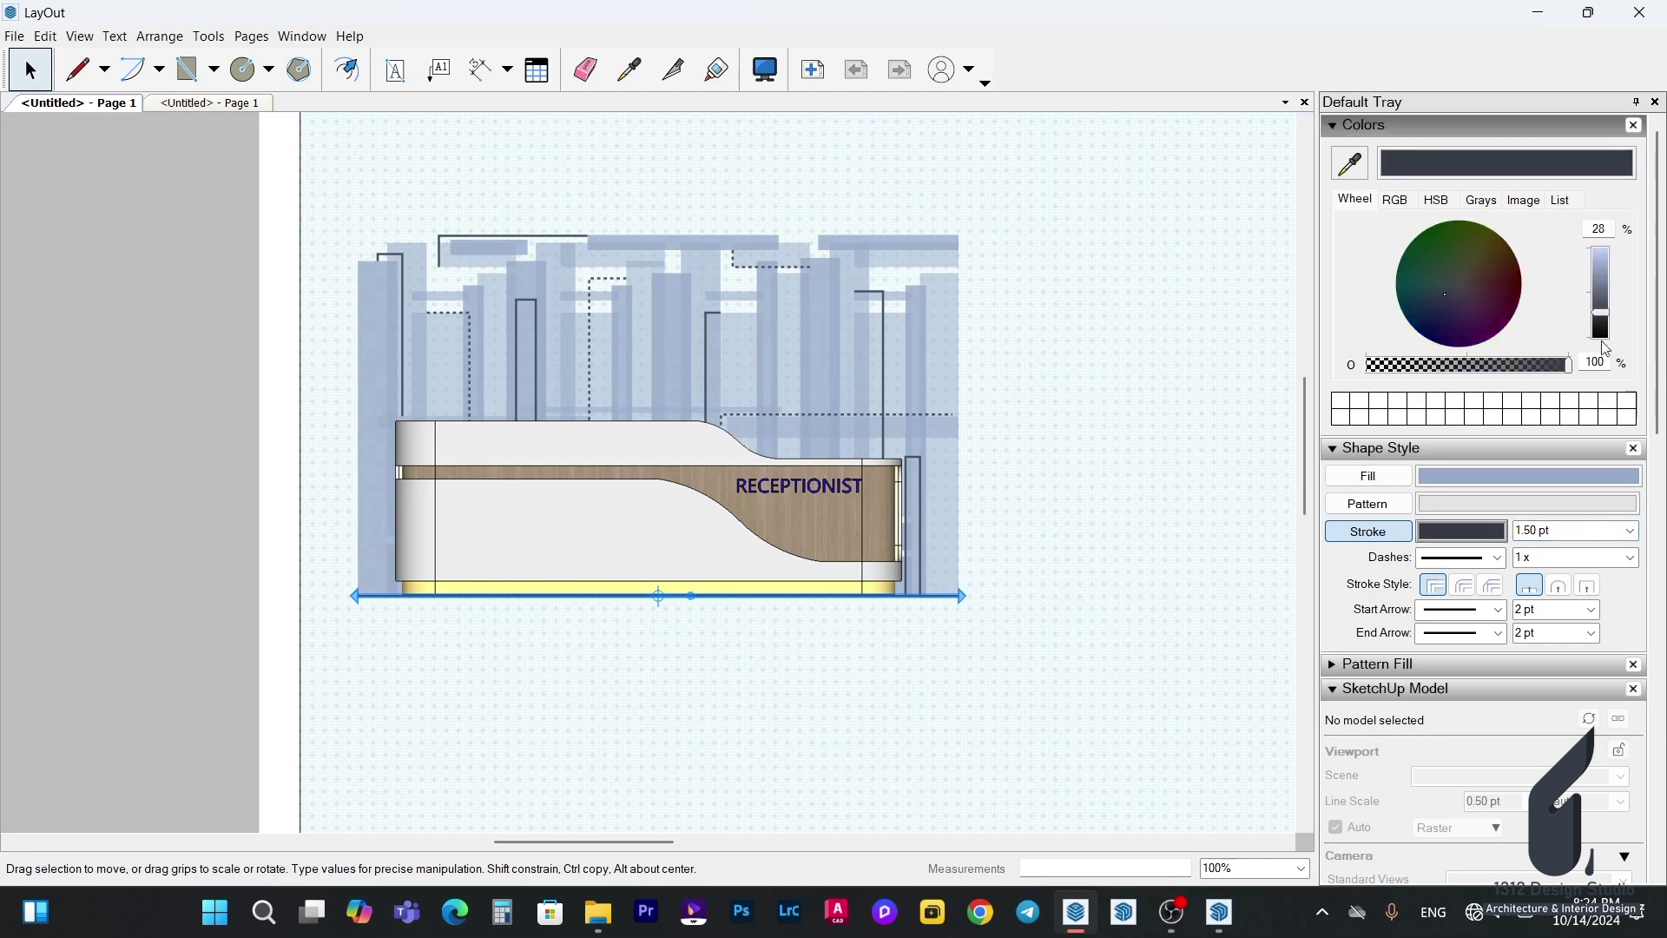
click(1601, 336)
click(1133, 476)
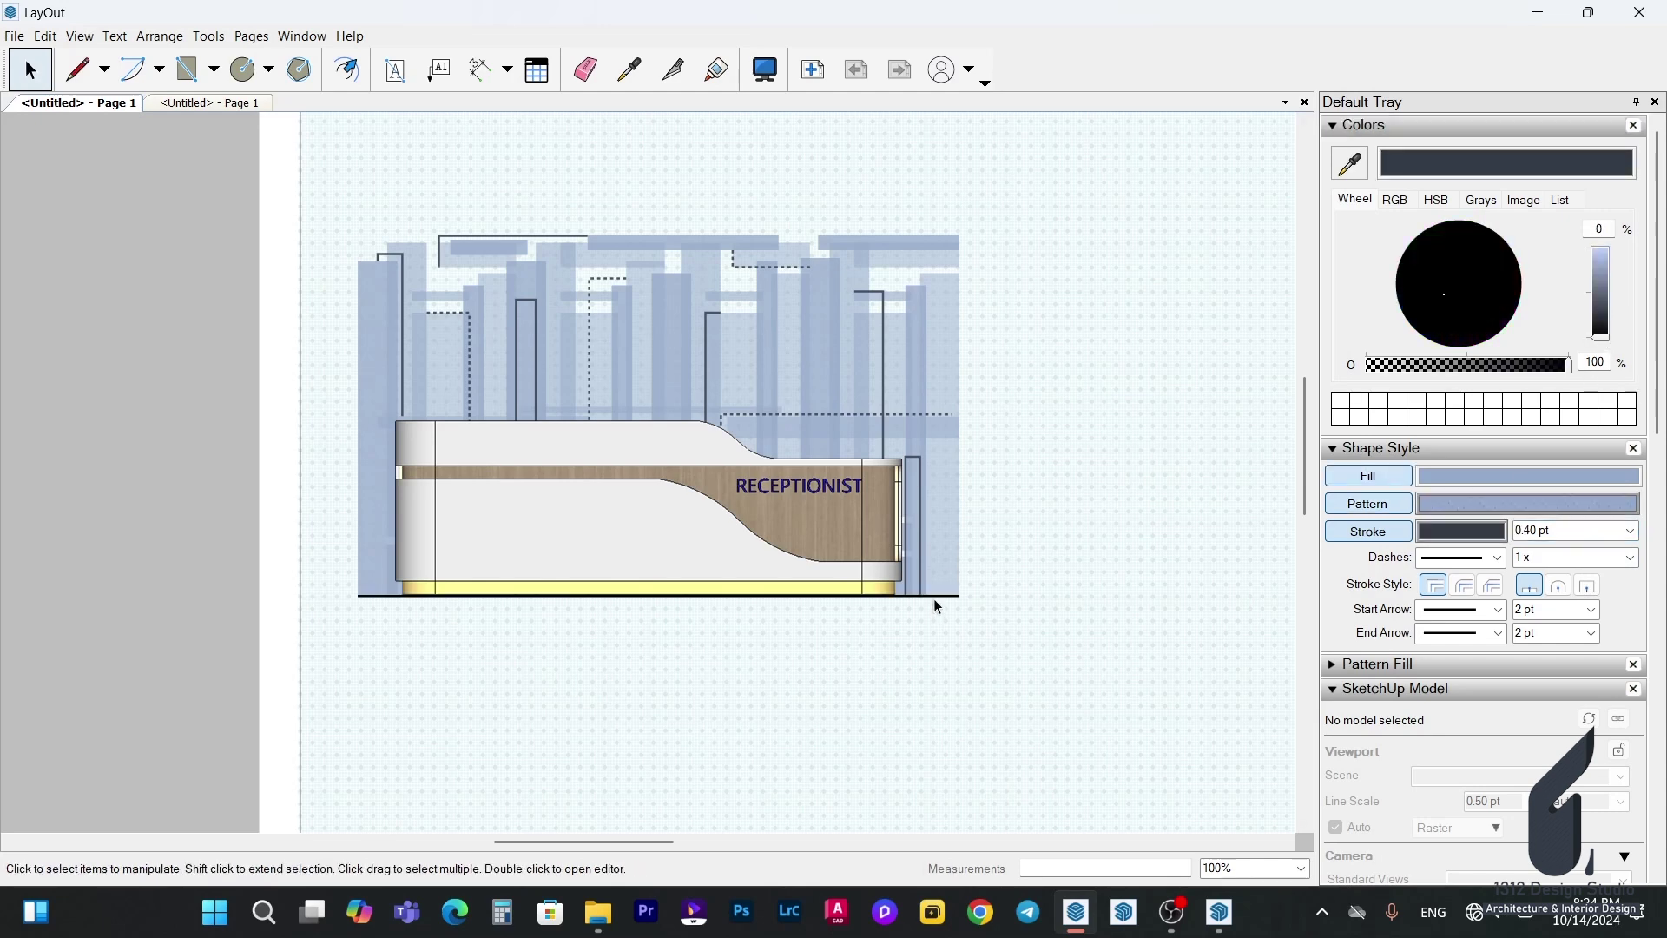
Thicken the ground line's stroke to 2 pt.
click(934, 597)
click(1628, 531)
click(1061, 608)
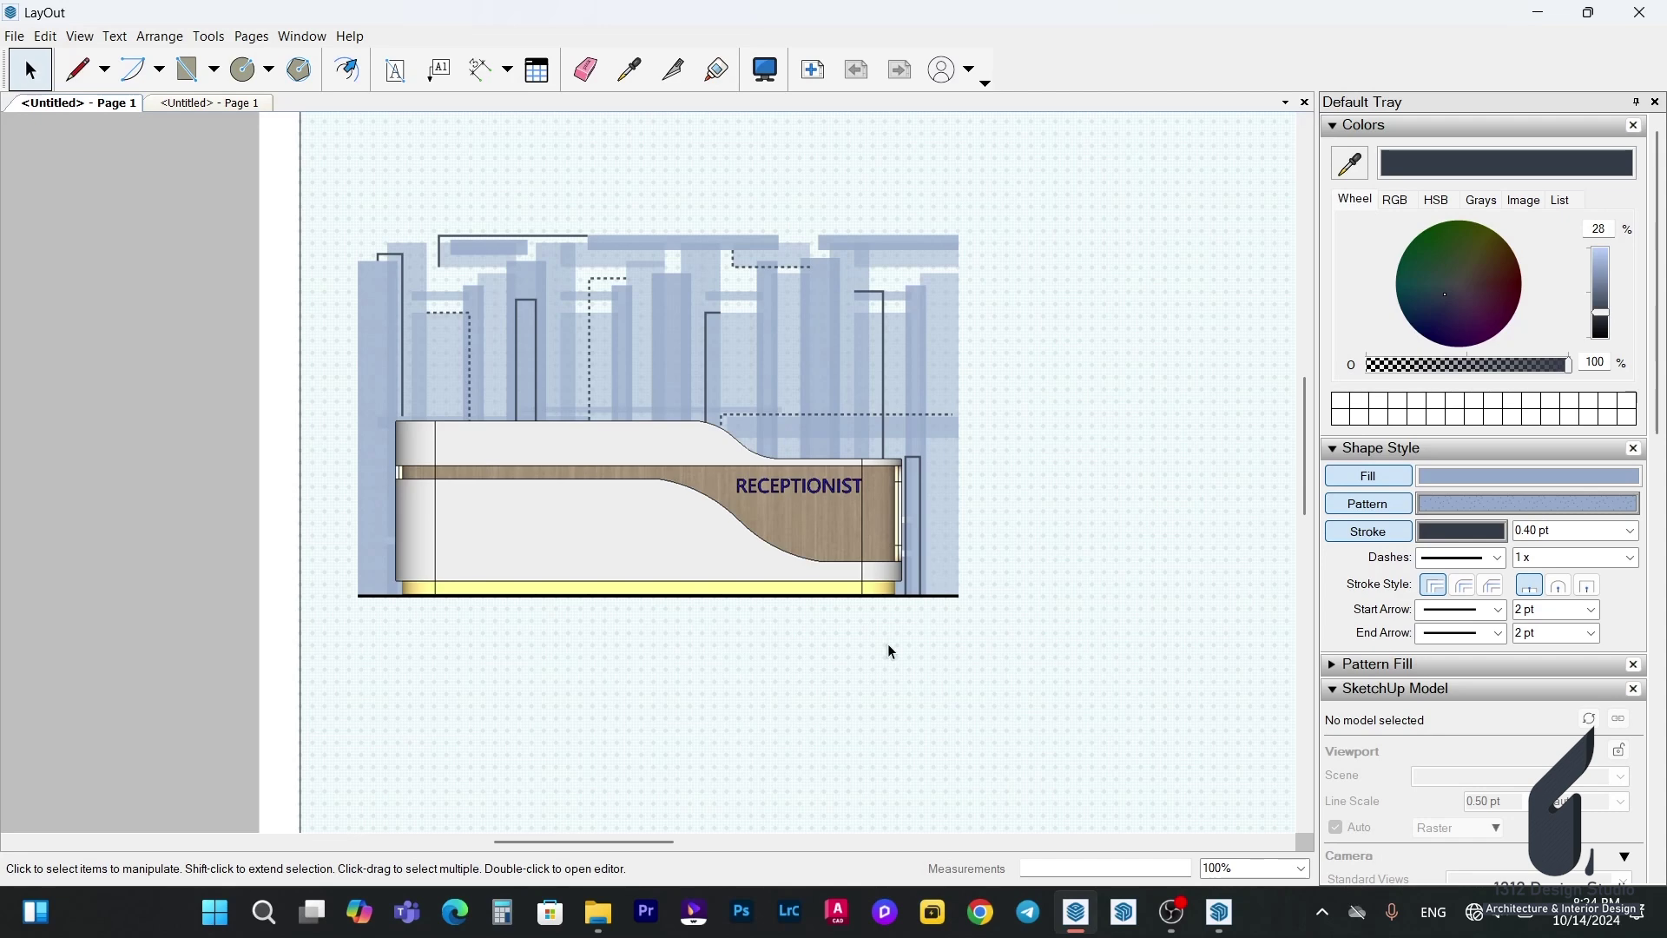
In the document with the four backgrounds, group the shapes of teal pattern 4.
scroll(890, 650, down, 3)
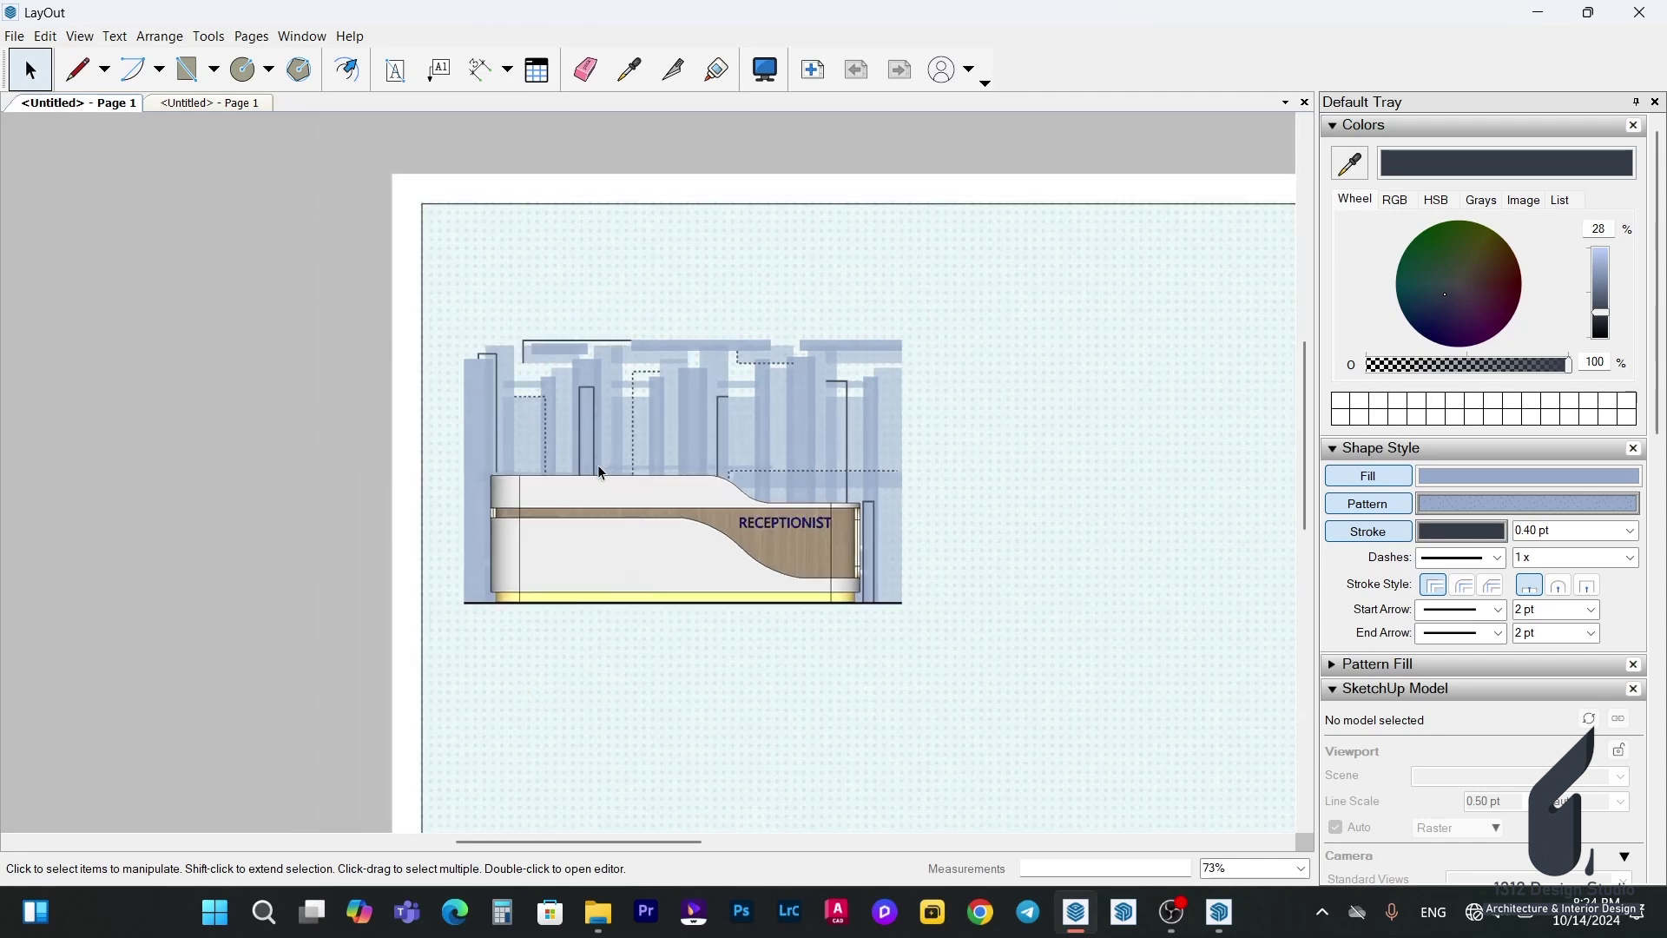
scroll(607, 473, down, 1)
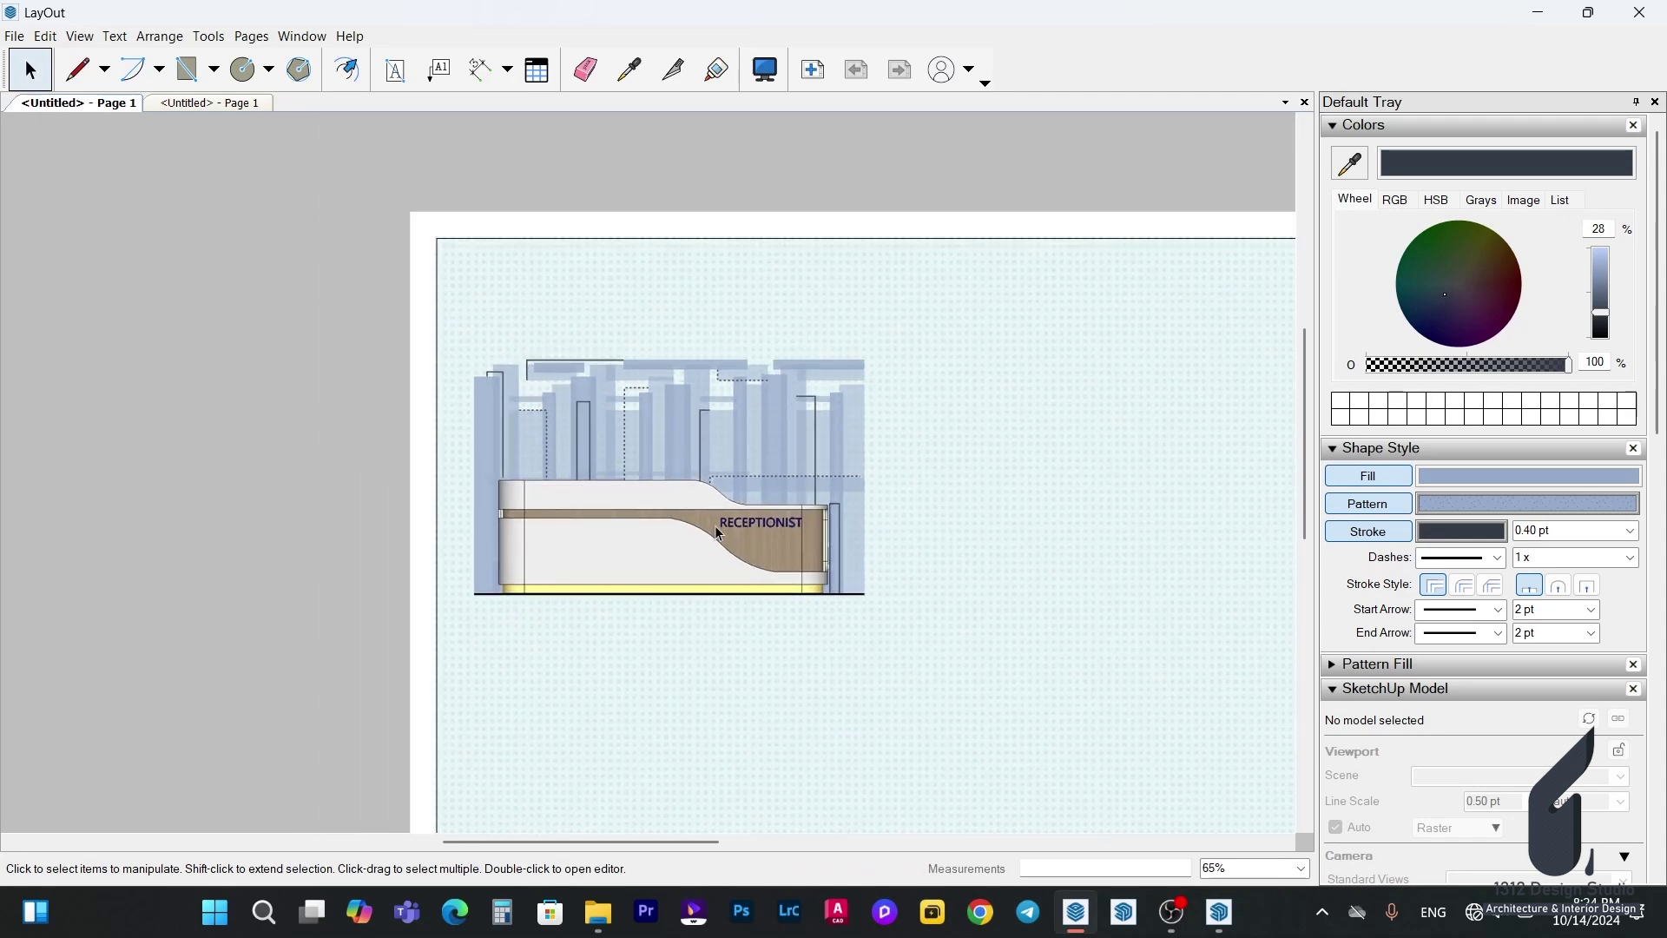
scroll(716, 525, down, 2)
click(232, 104)
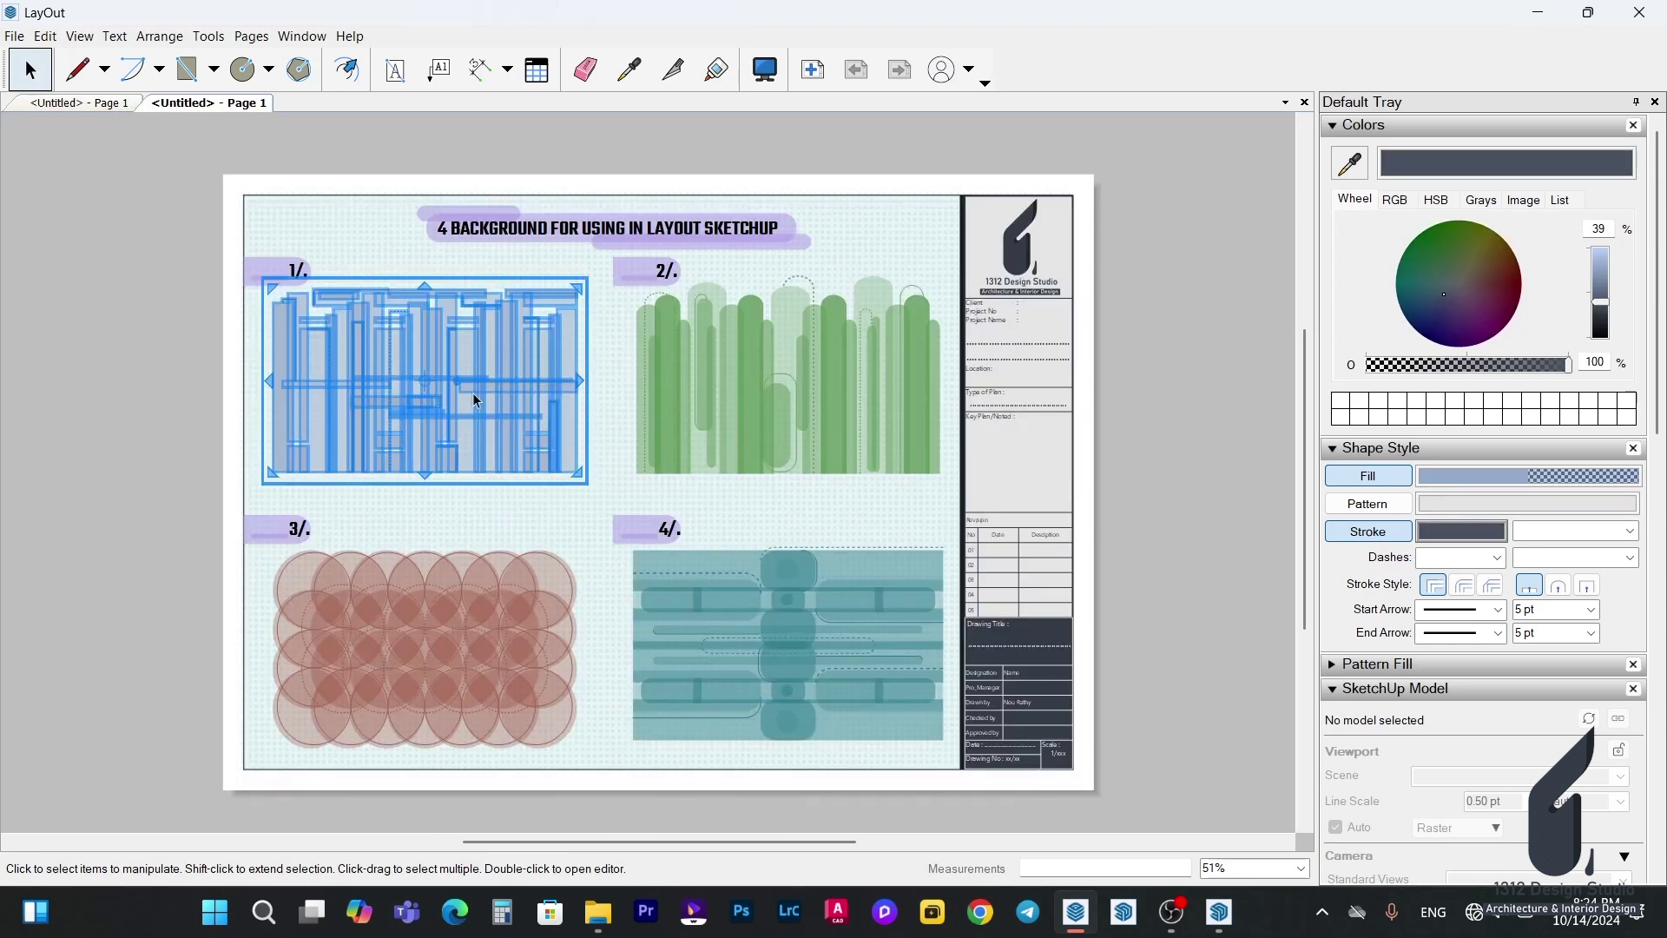
scroll(475, 400, down, 1)
click(736, 425)
drag(570, 516, 889, 703)
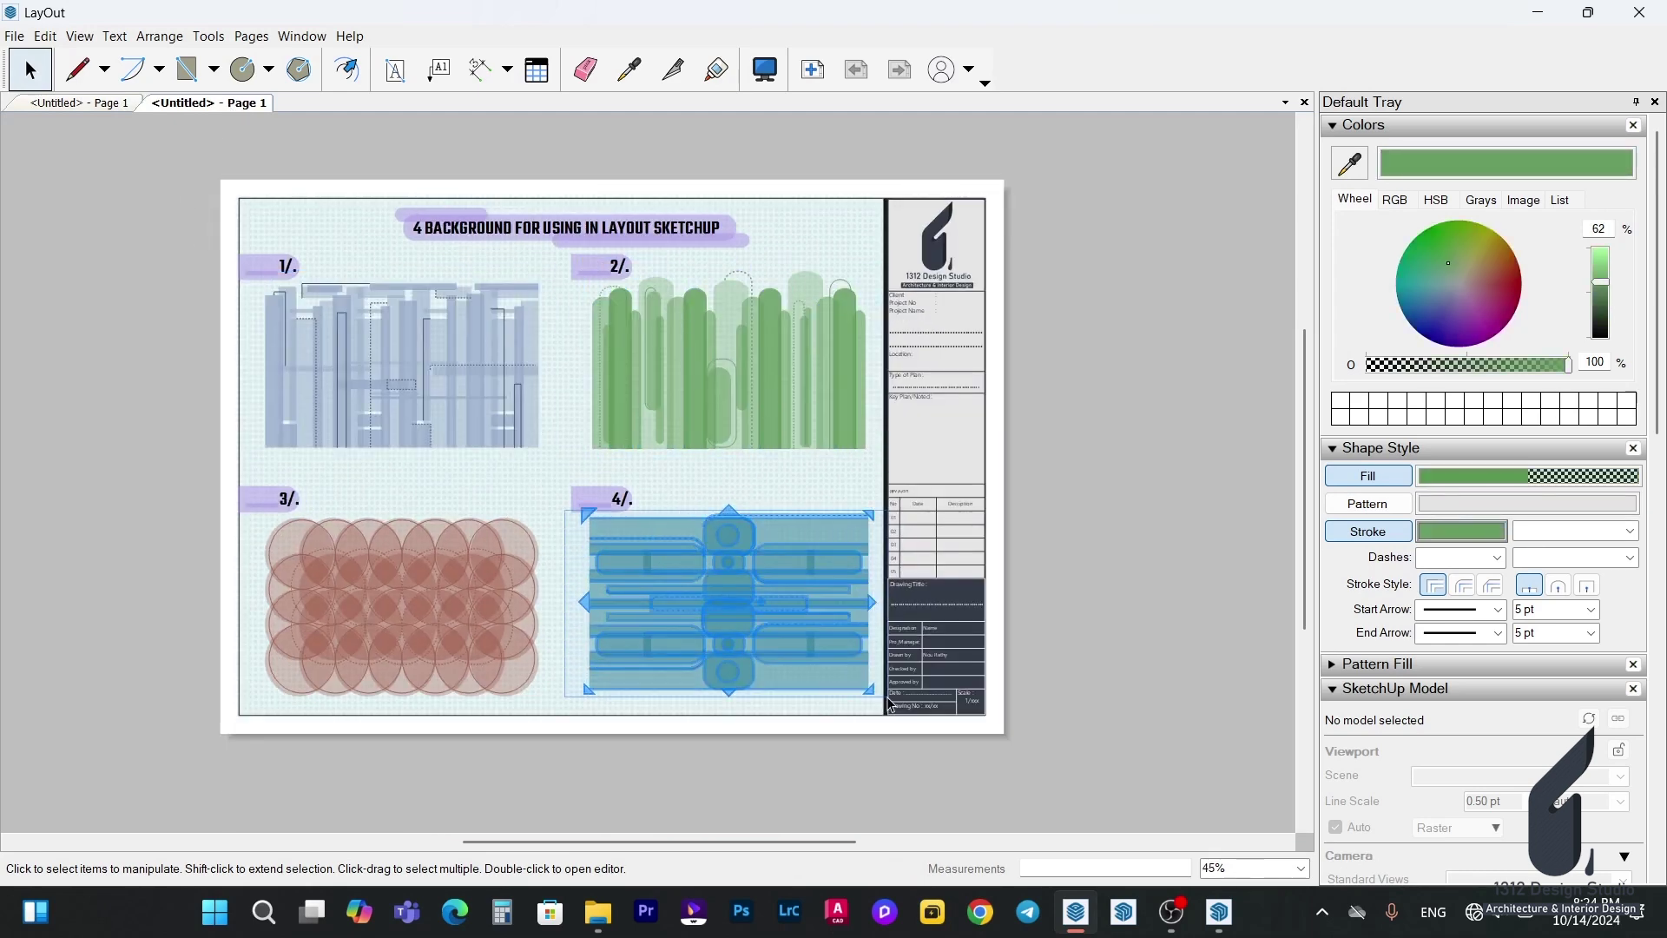
right_click(795, 632)
click(825, 613)
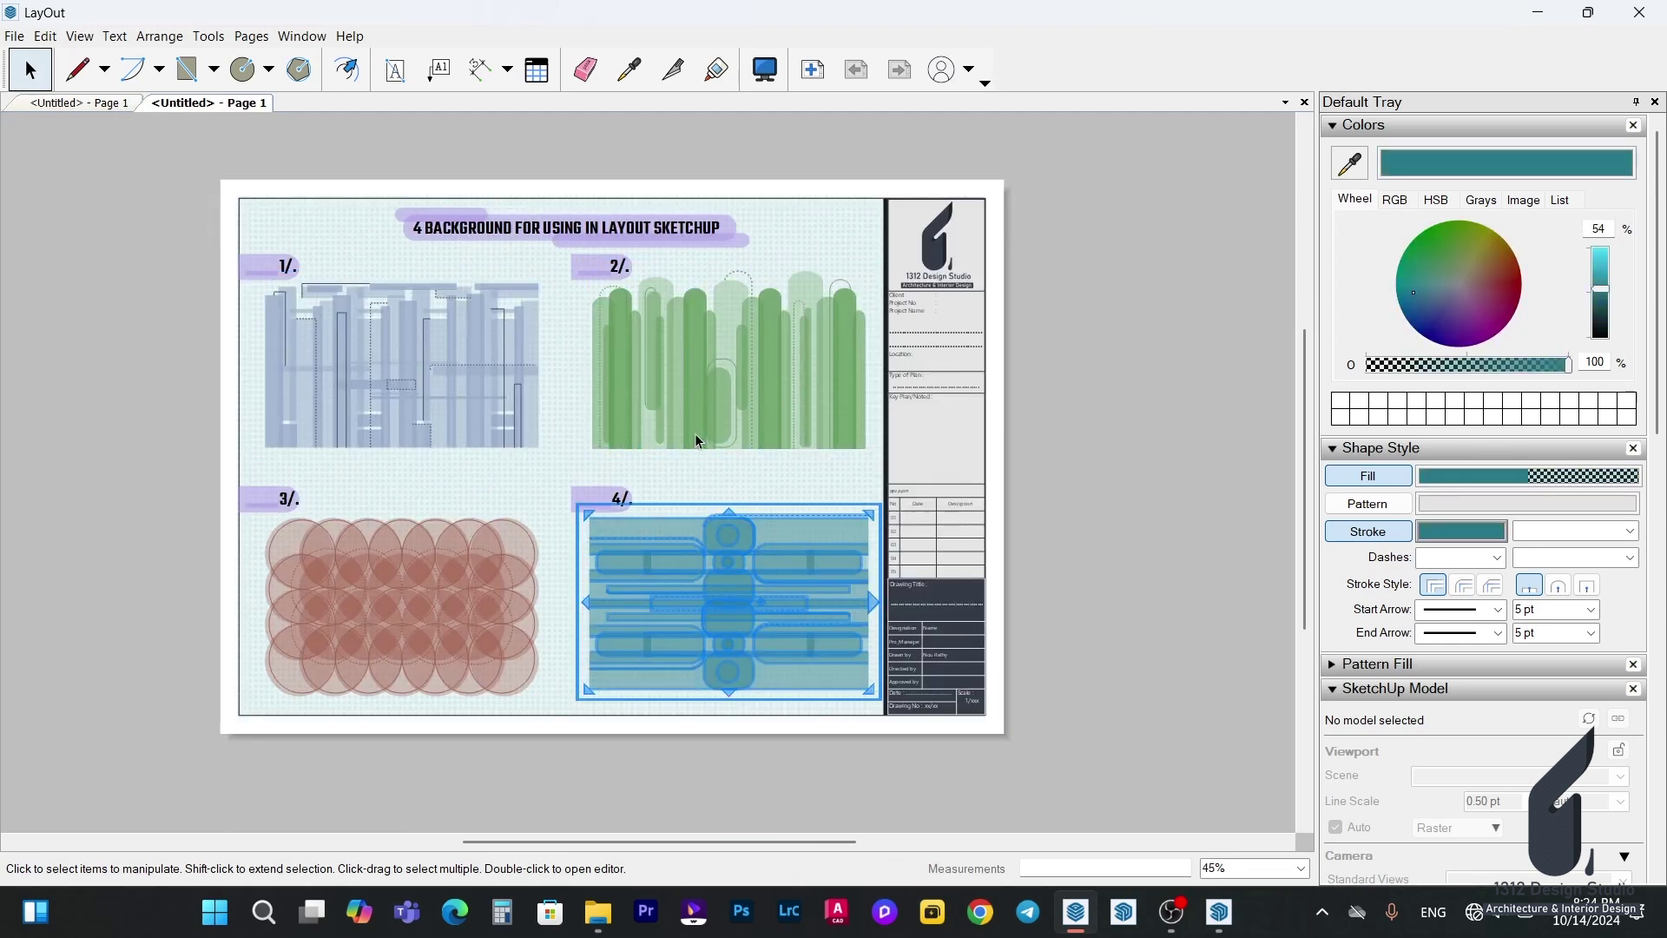
Copy the green, red and teal background patterns and paste them onto the counter elevation sheet.
shift+click(696, 440)
shift+click(489, 563)
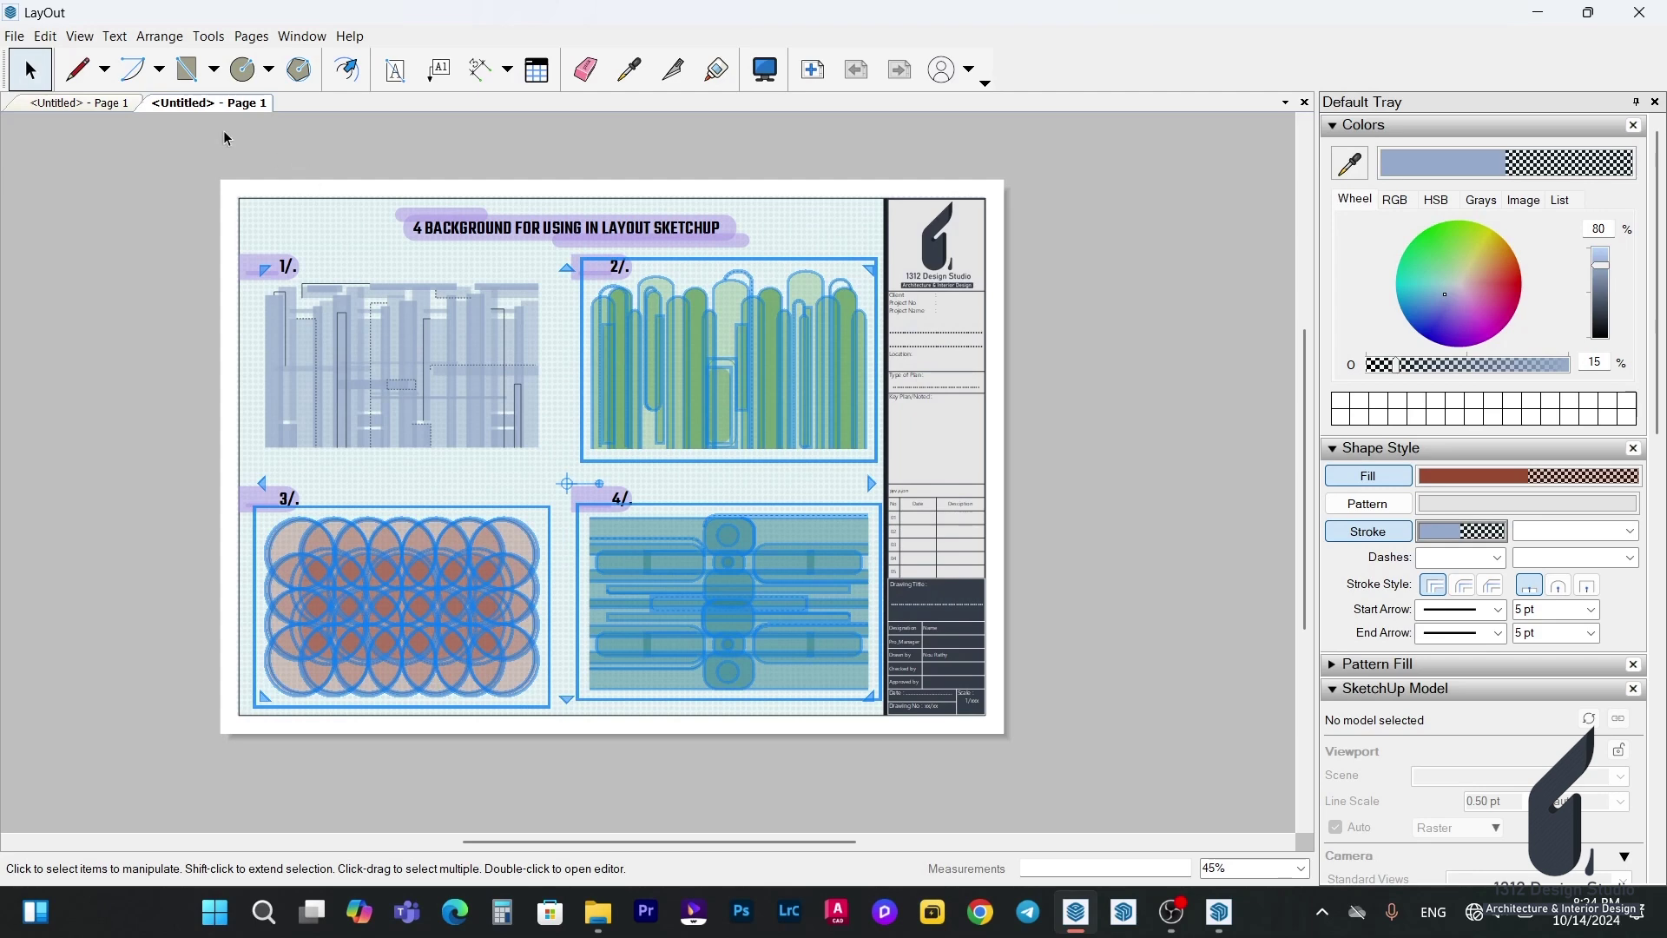
click(81, 104)
key(ctrl+v)
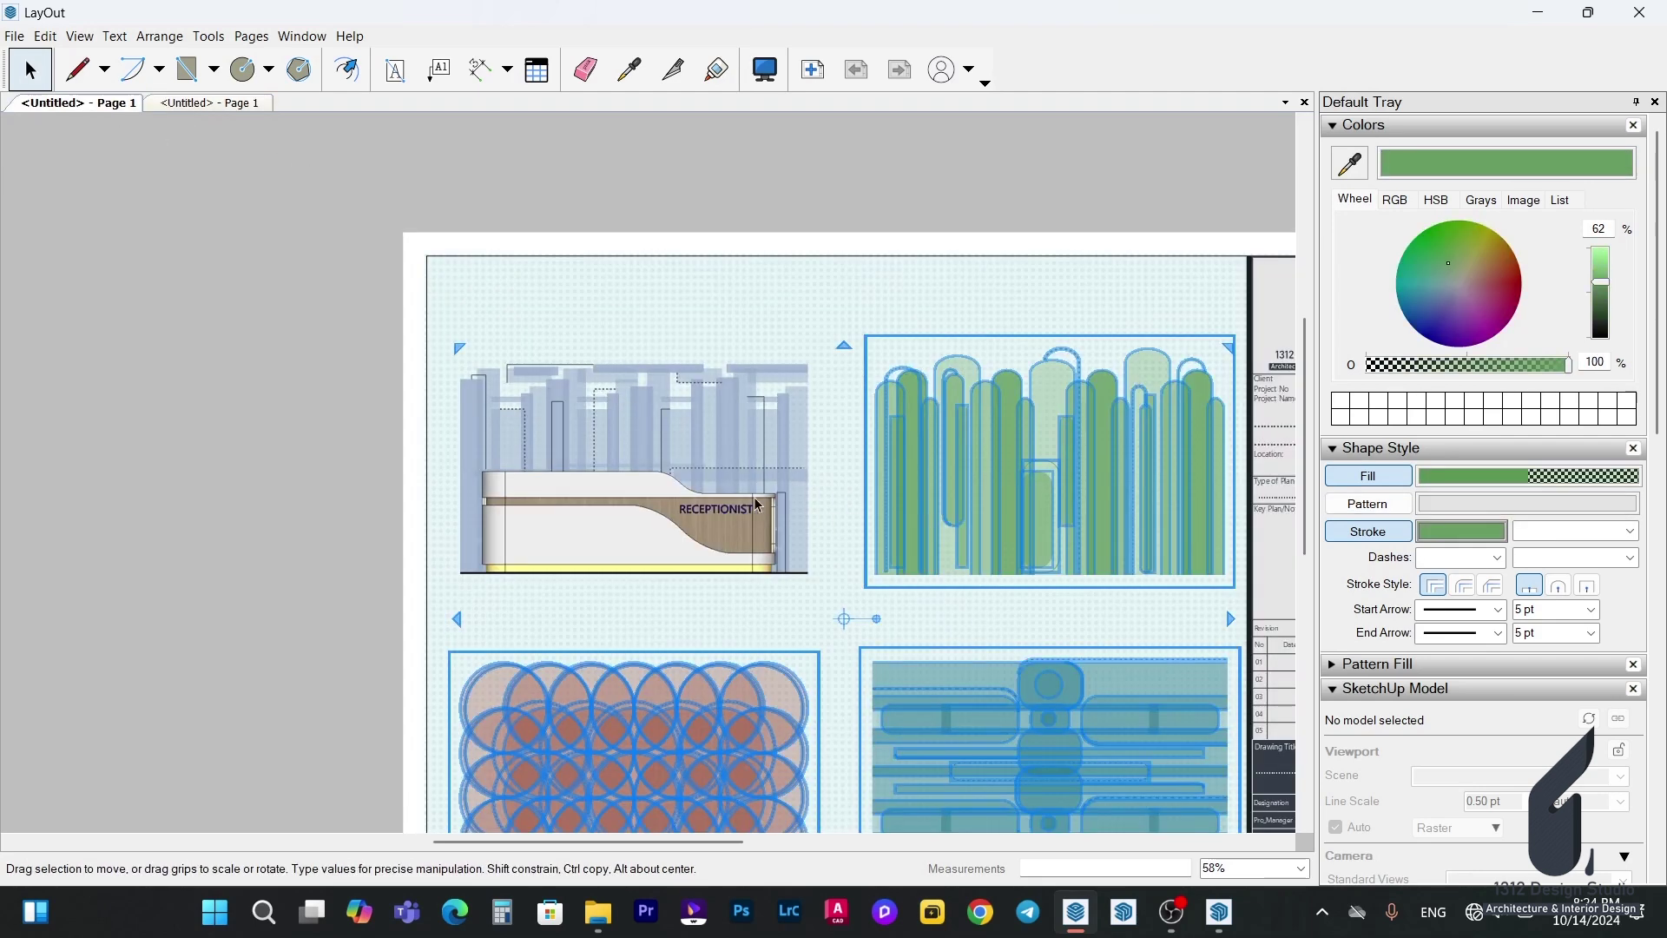
click(409, 220)
Lock all four background patterns on the counter sheet.
scroll(366, 244, down, 3)
scroll(755, 453, up, 2)
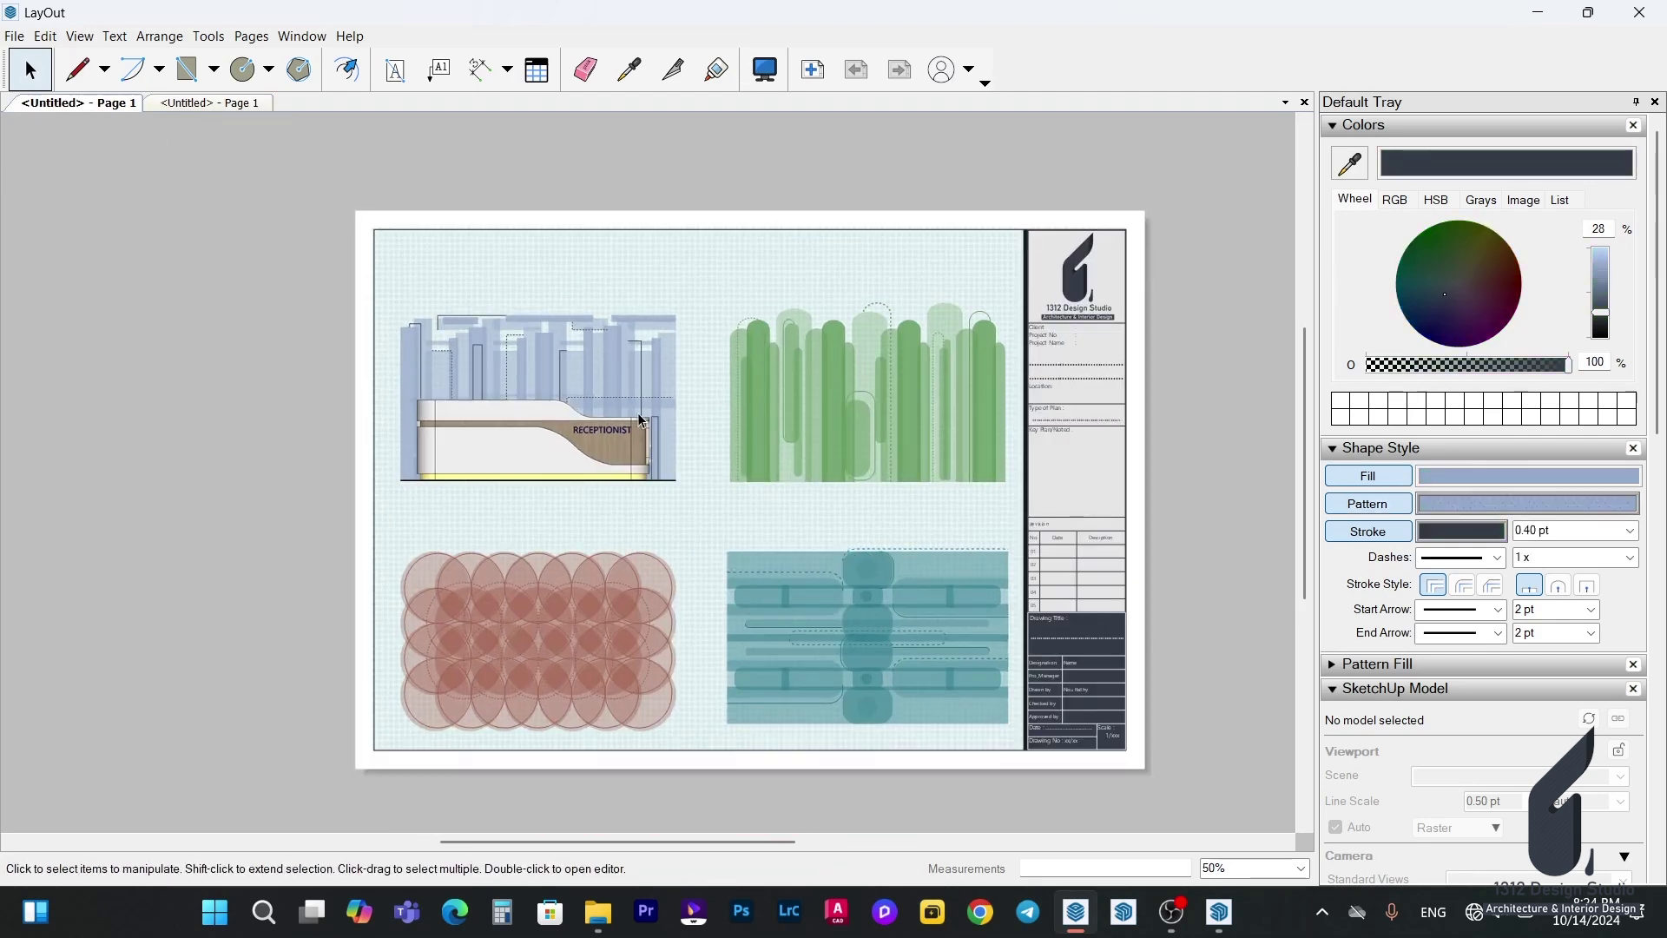
click(558, 444)
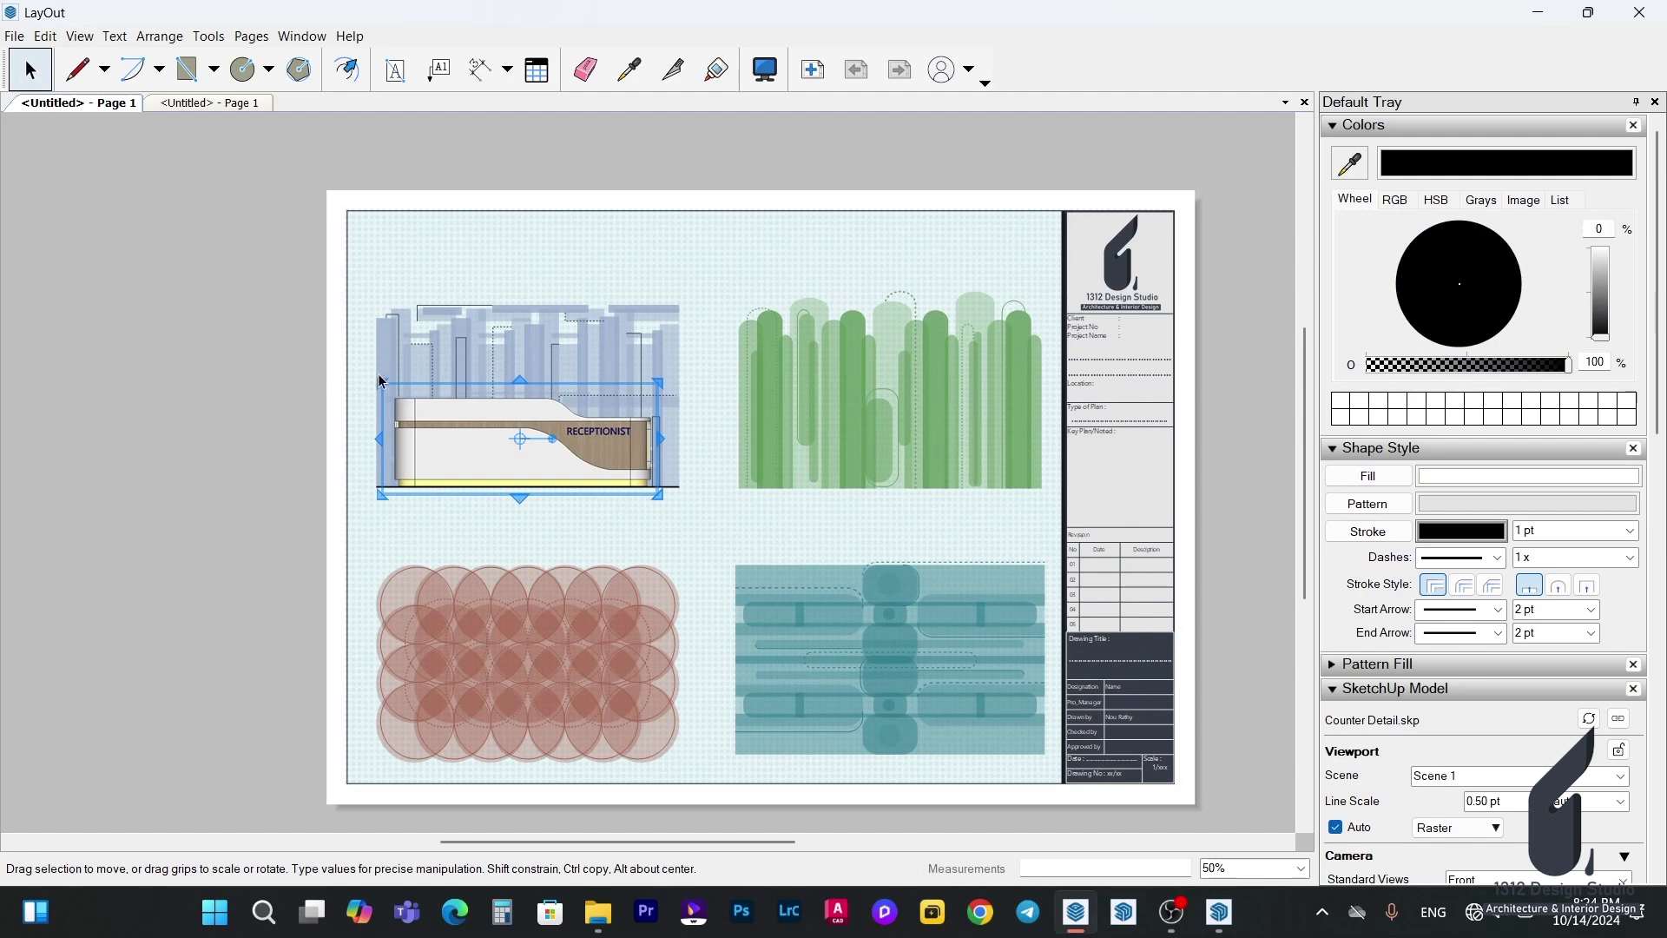
click(408, 353)
shift+click(893, 433)
shift+click(868, 612)
shift+click(579, 625)
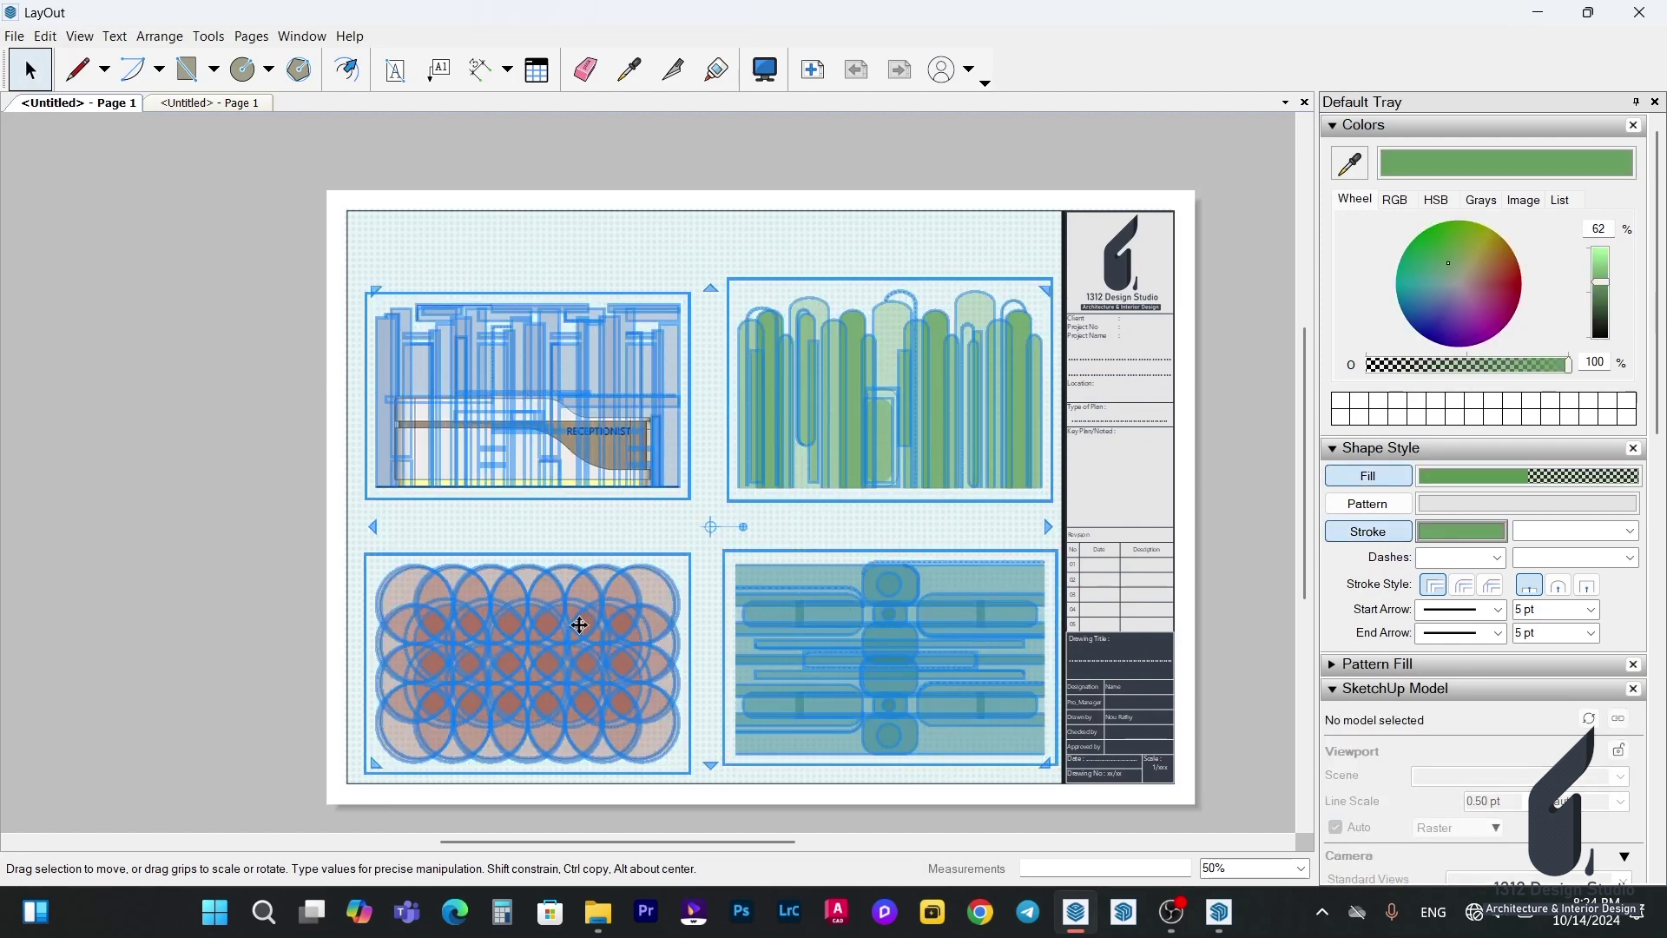
right_click(579, 626)
click(644, 328)
click(167, 307)
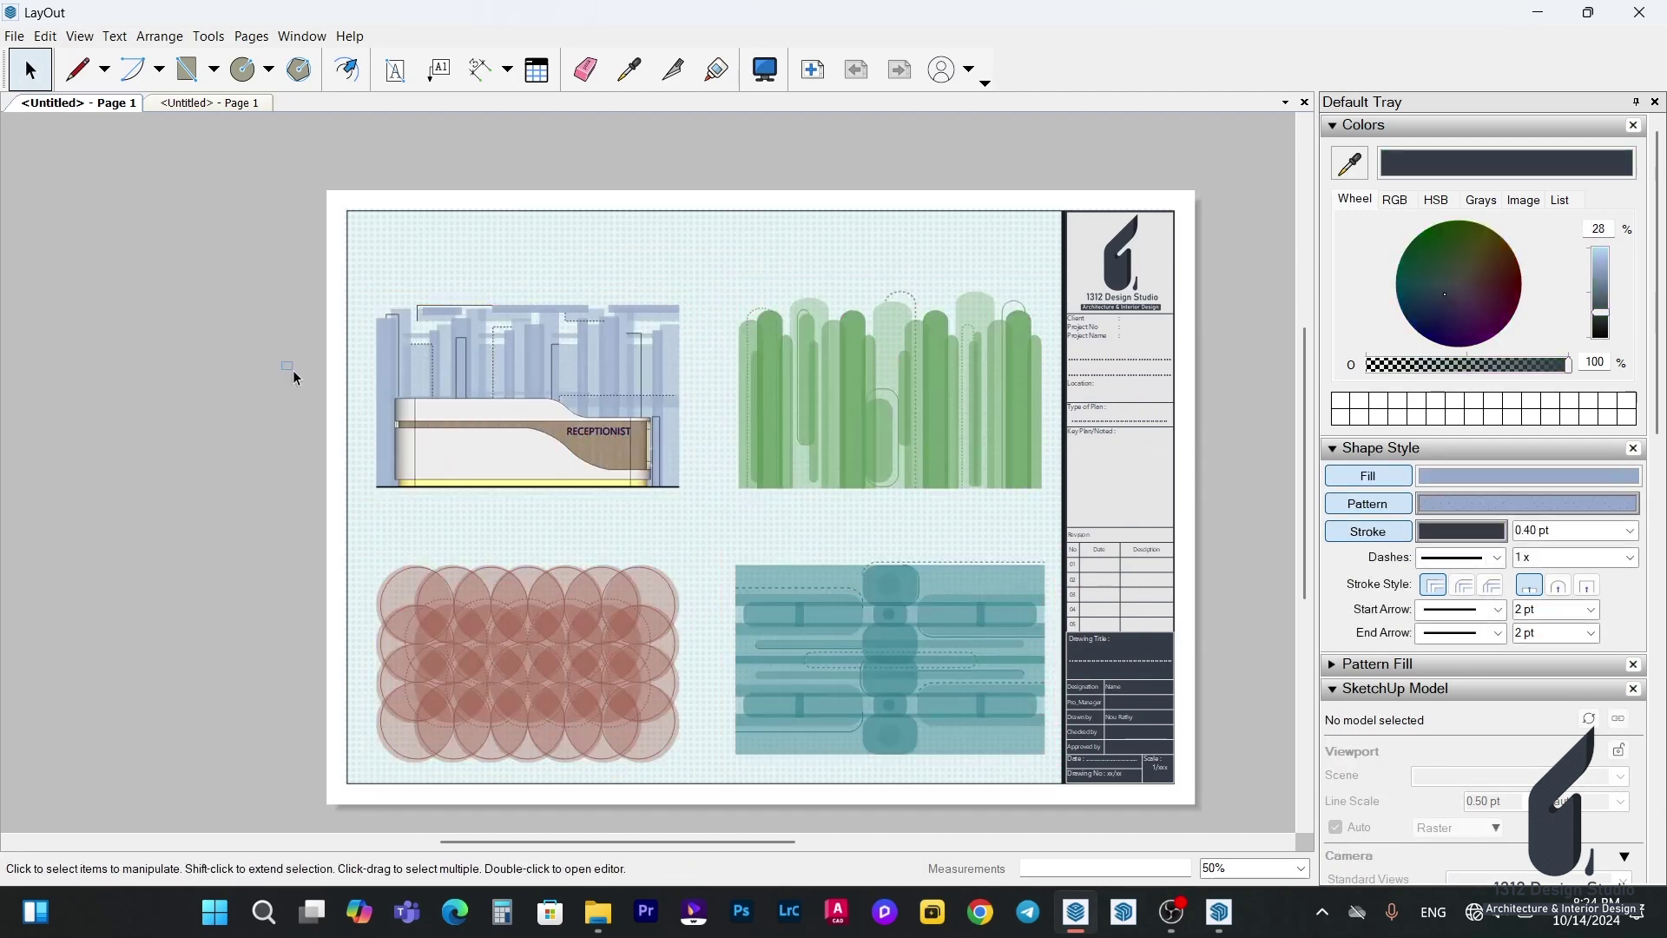
Copy the counter view with its ground line onto the green, red and teal patterns.
drag(281, 361, 685, 506)
drag(465, 466, 826, 473)
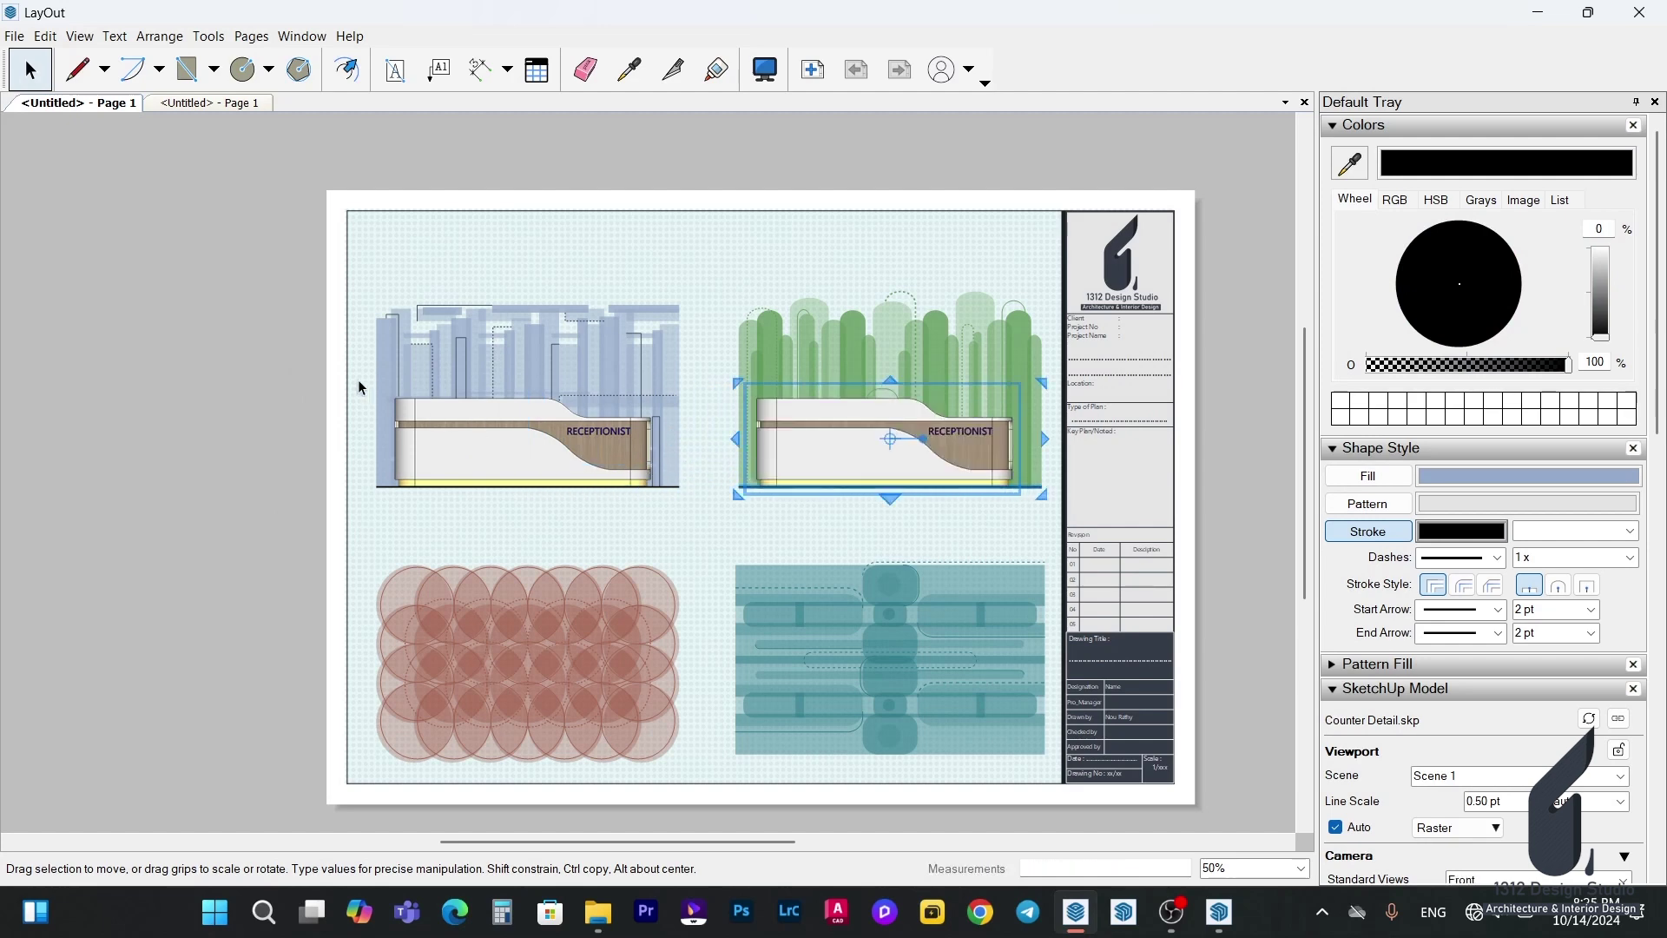
shift+click(454, 417)
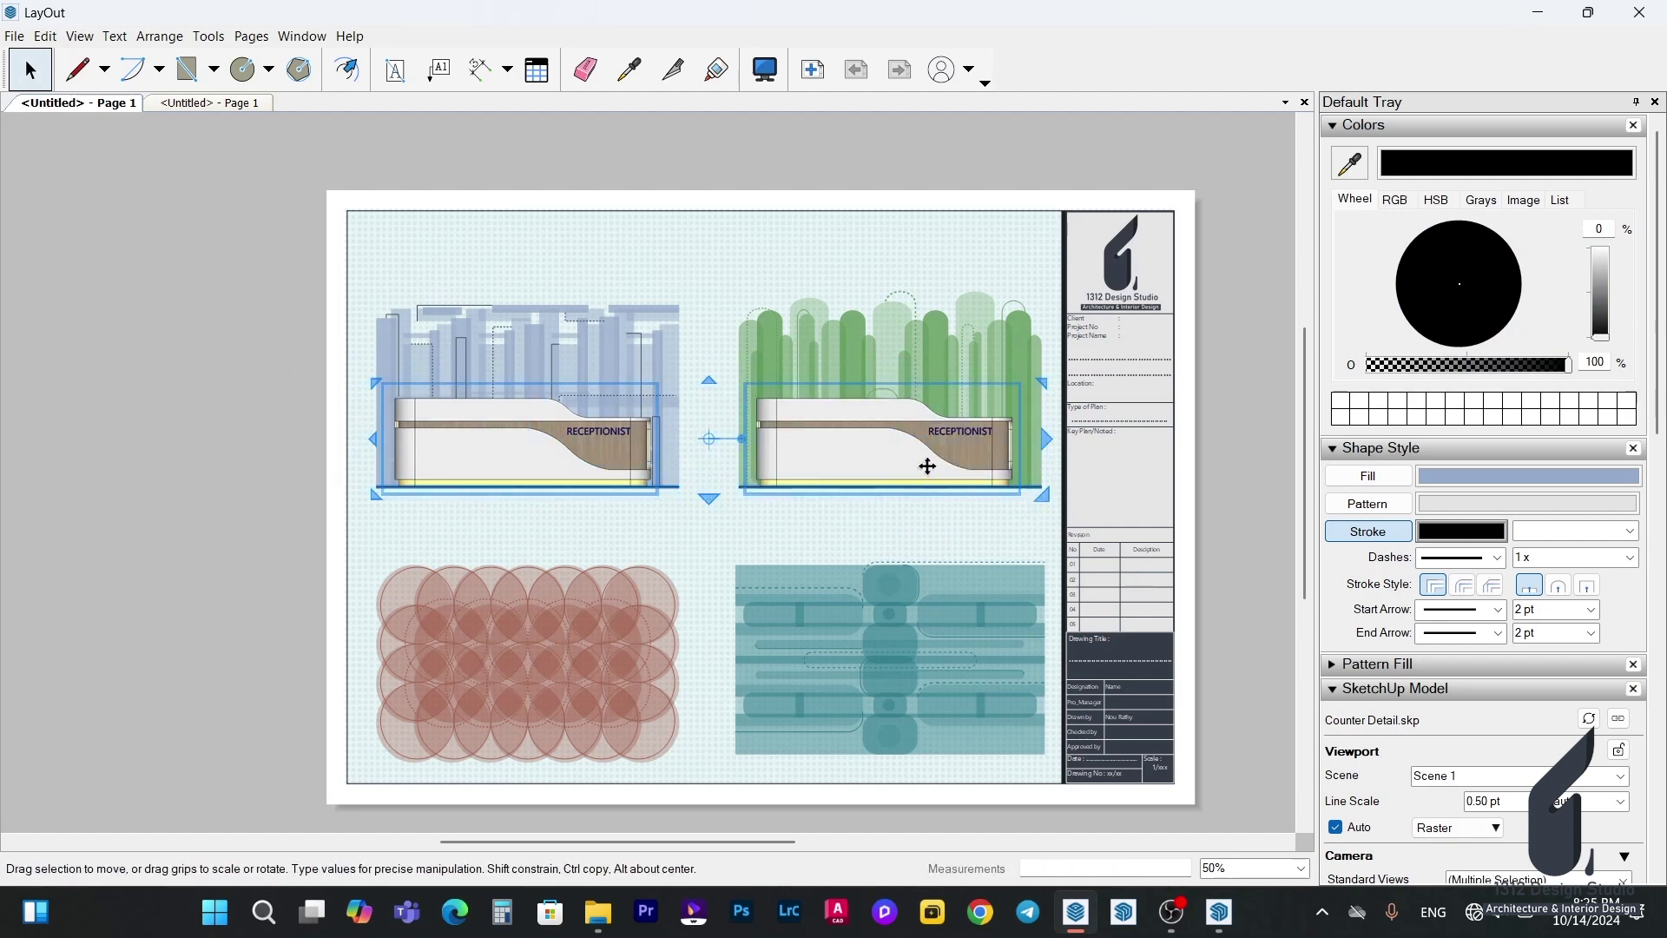
drag(925, 465, 926, 726)
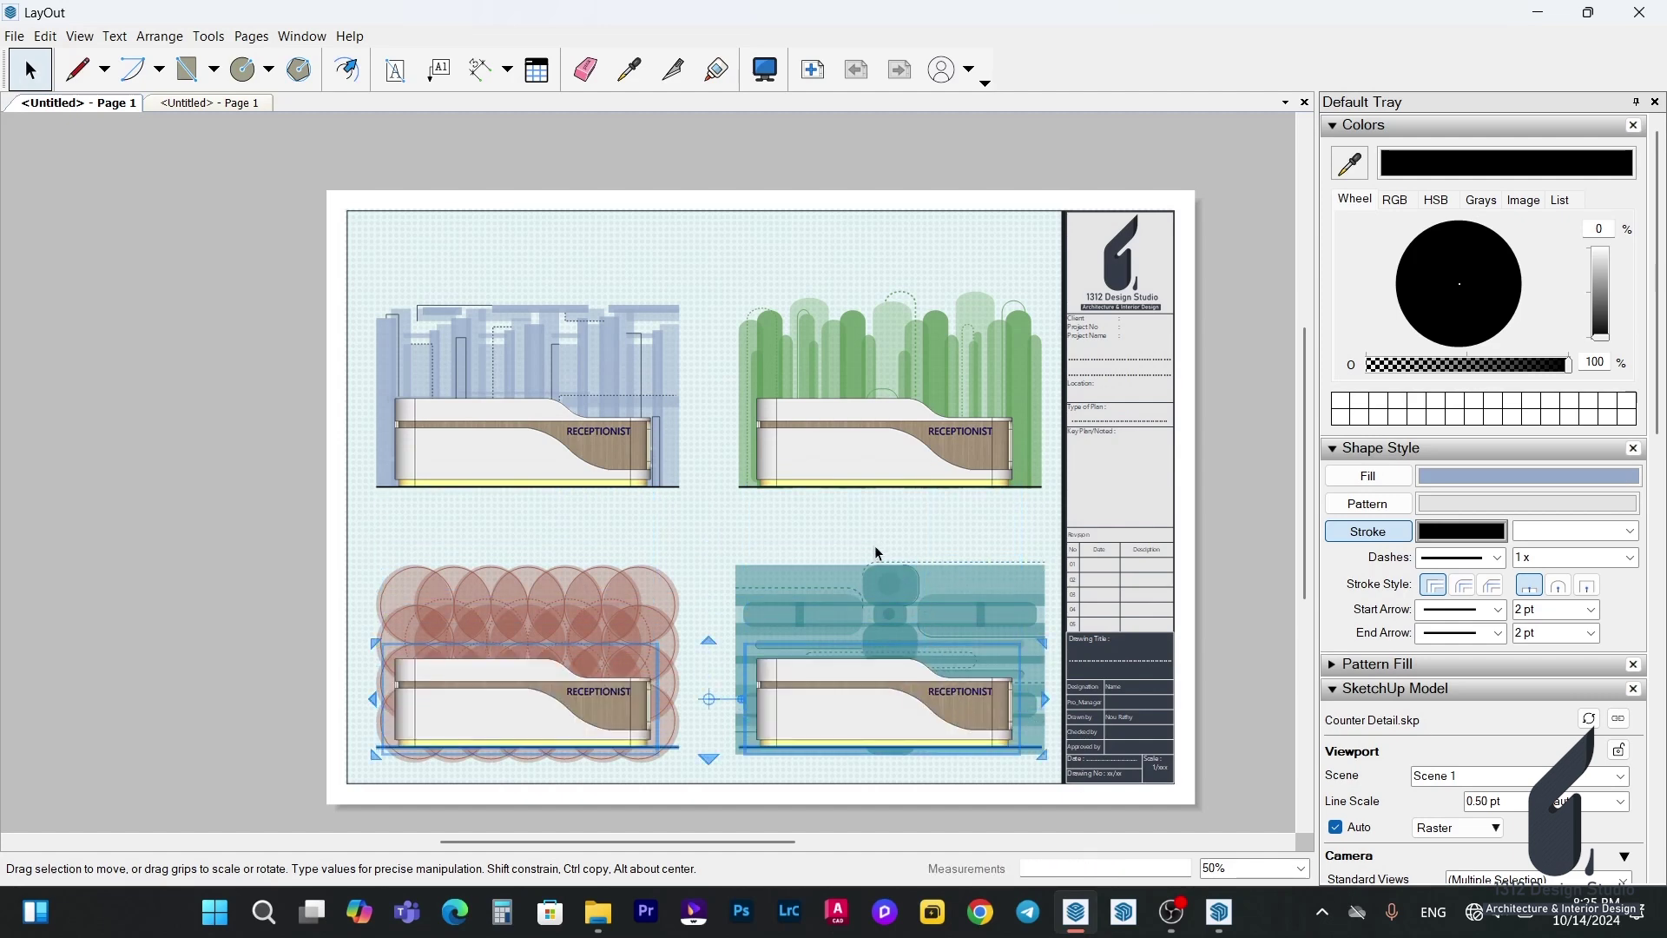
click(597, 535)
Nudge the red and teal patterns' counters and ground lines down until they meet the teal pattern's lower edge.
scroll(401, 732, up, 3)
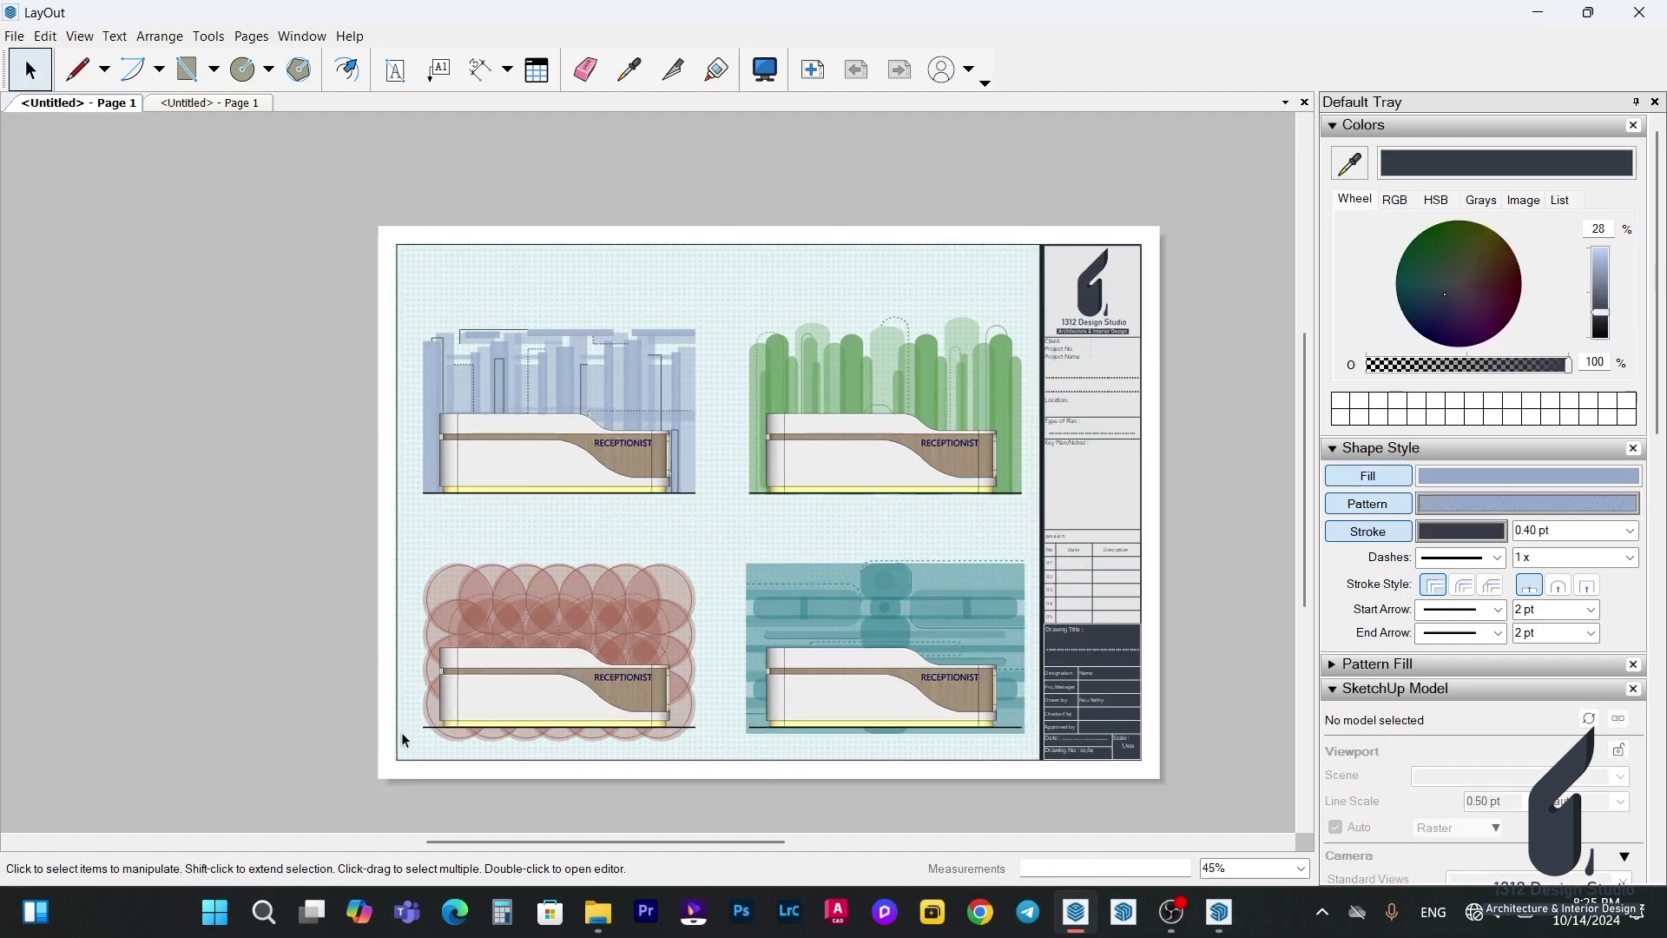
scroll(378, 725, down, 2)
scroll(999, 760, up, 4)
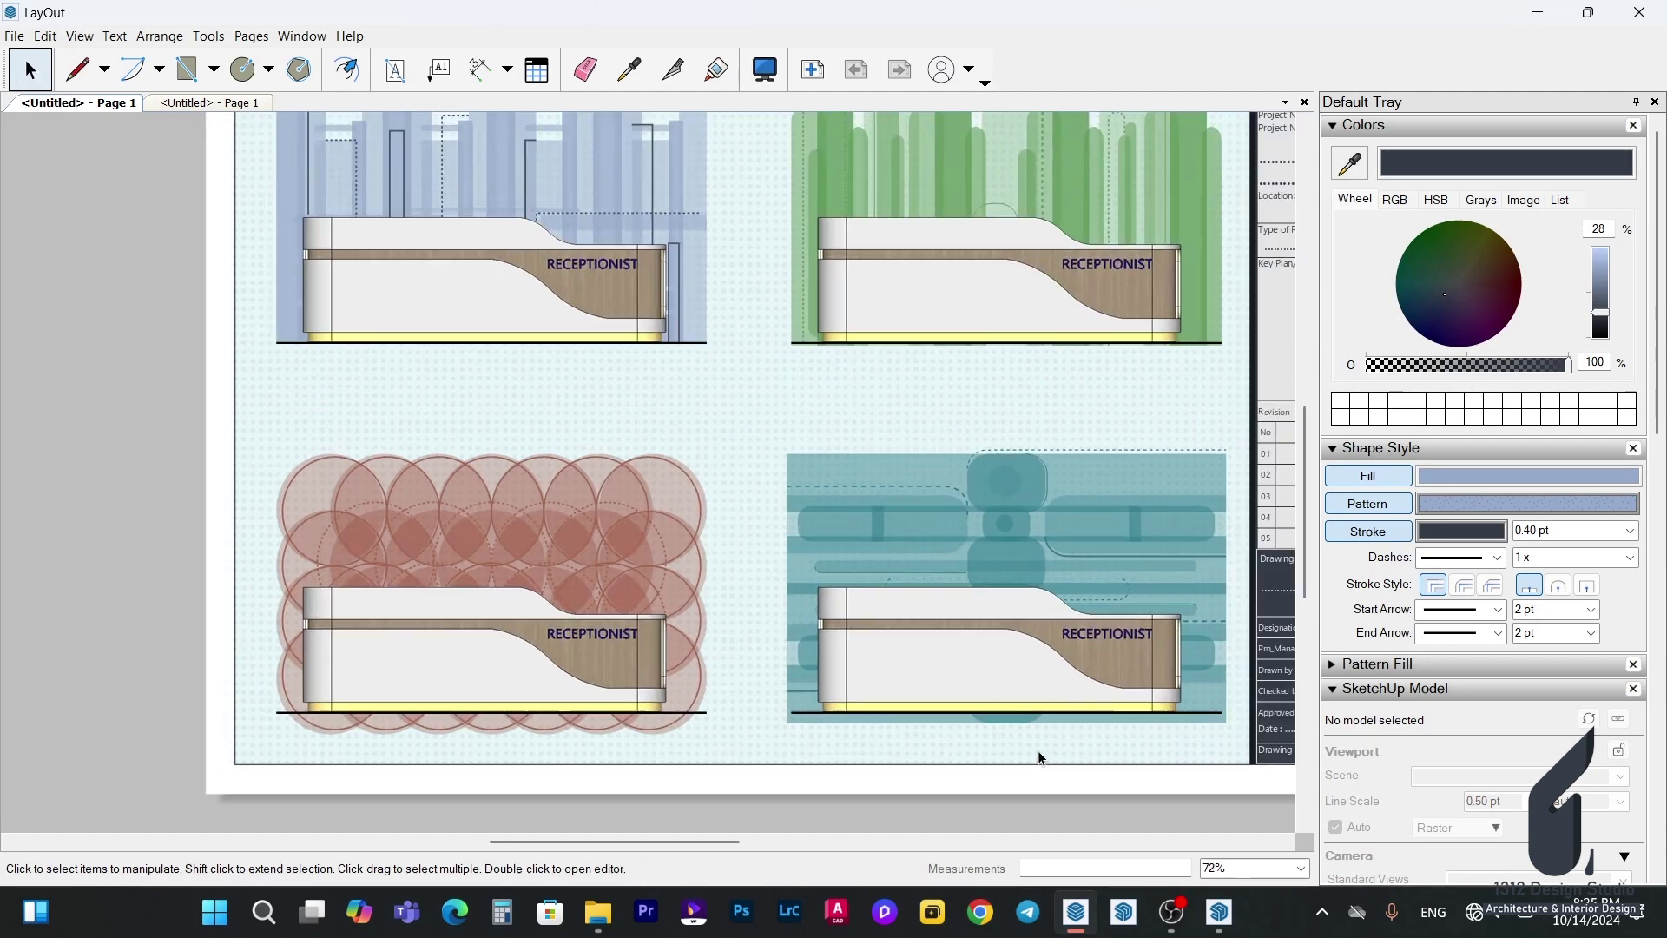
scroll(613, 656, down, 1)
scroll(903, 699, up, 1)
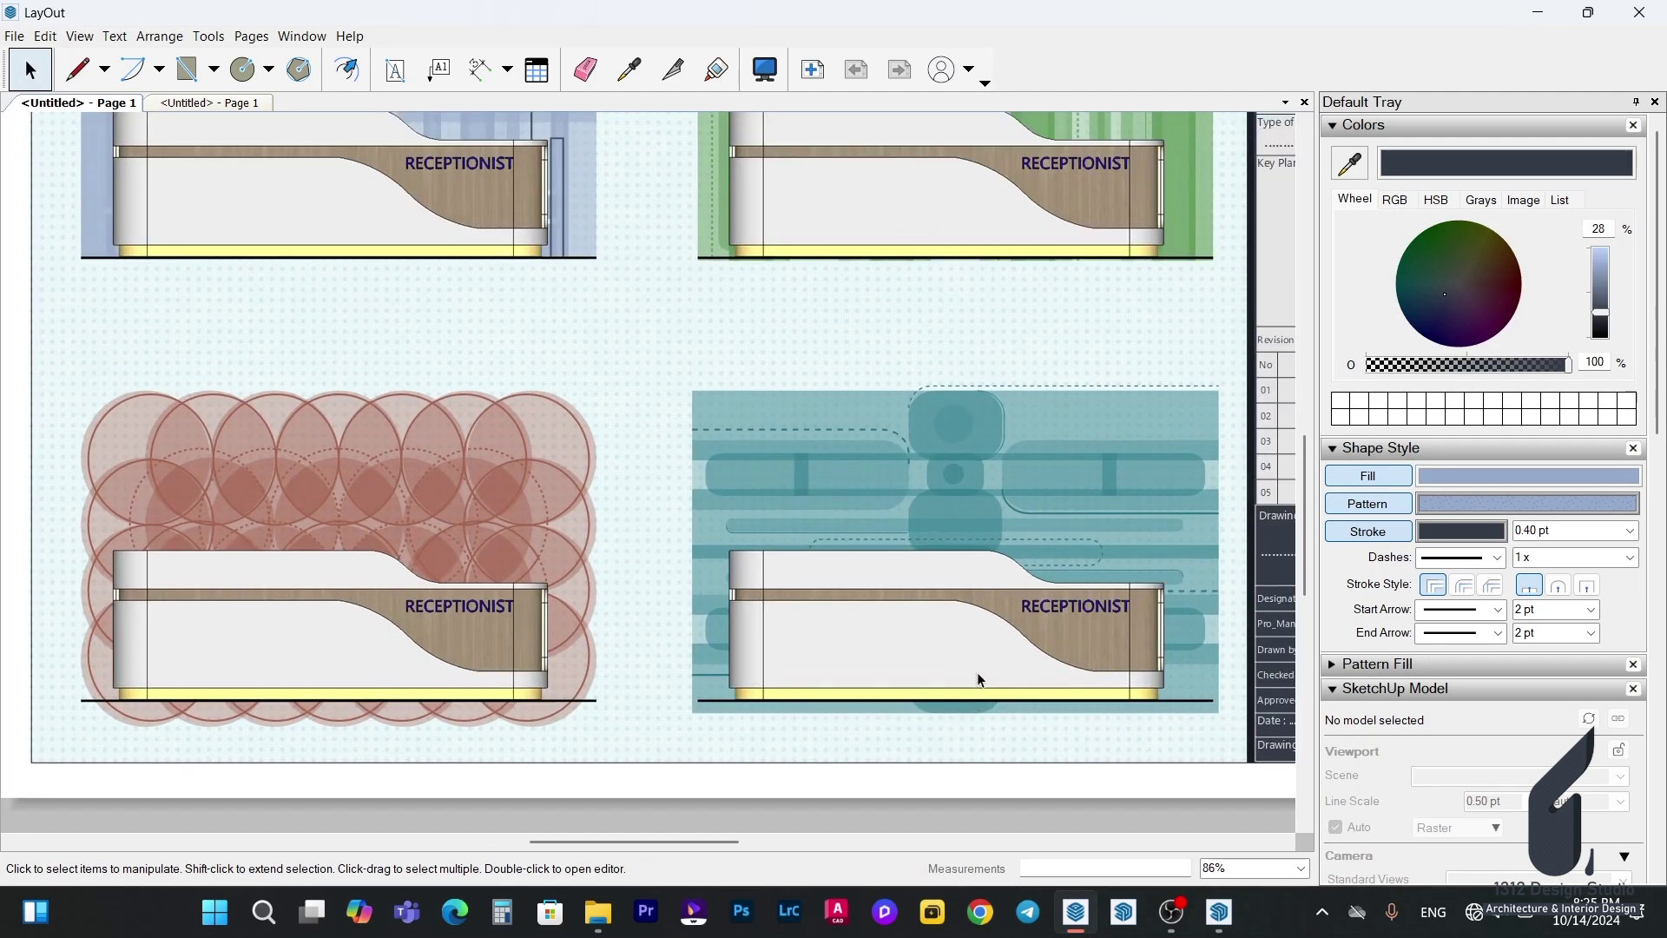
click(977, 674)
drag(46, 468, 1241, 748)
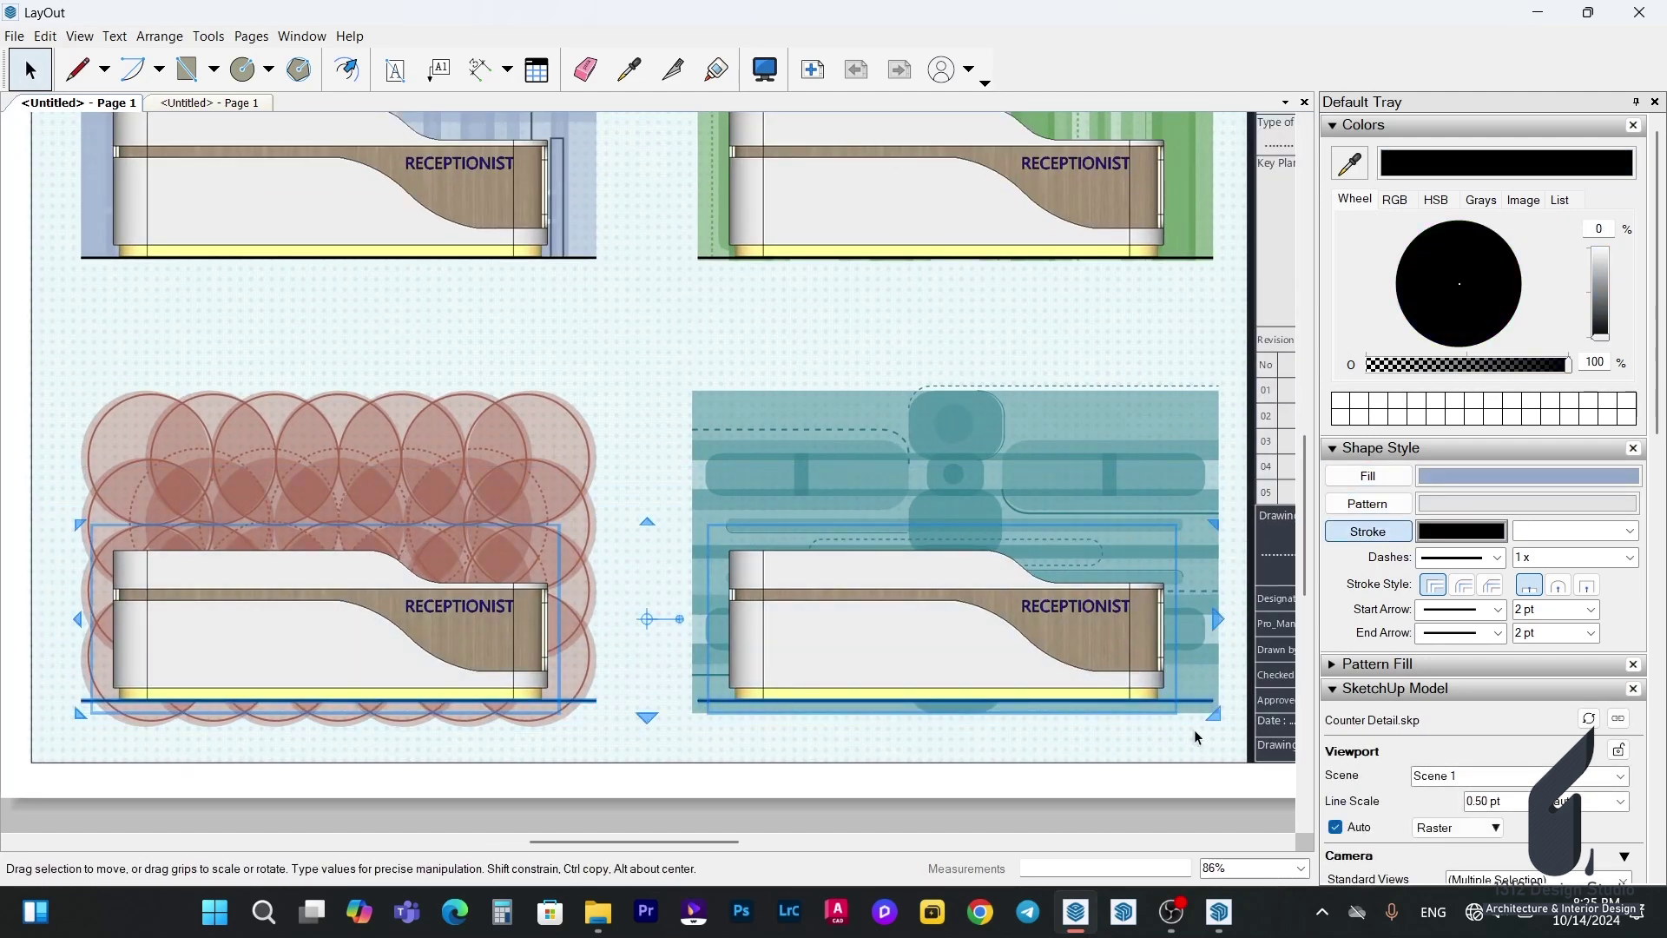
key(Down)
key(Down)
key(Down)
key(Down)
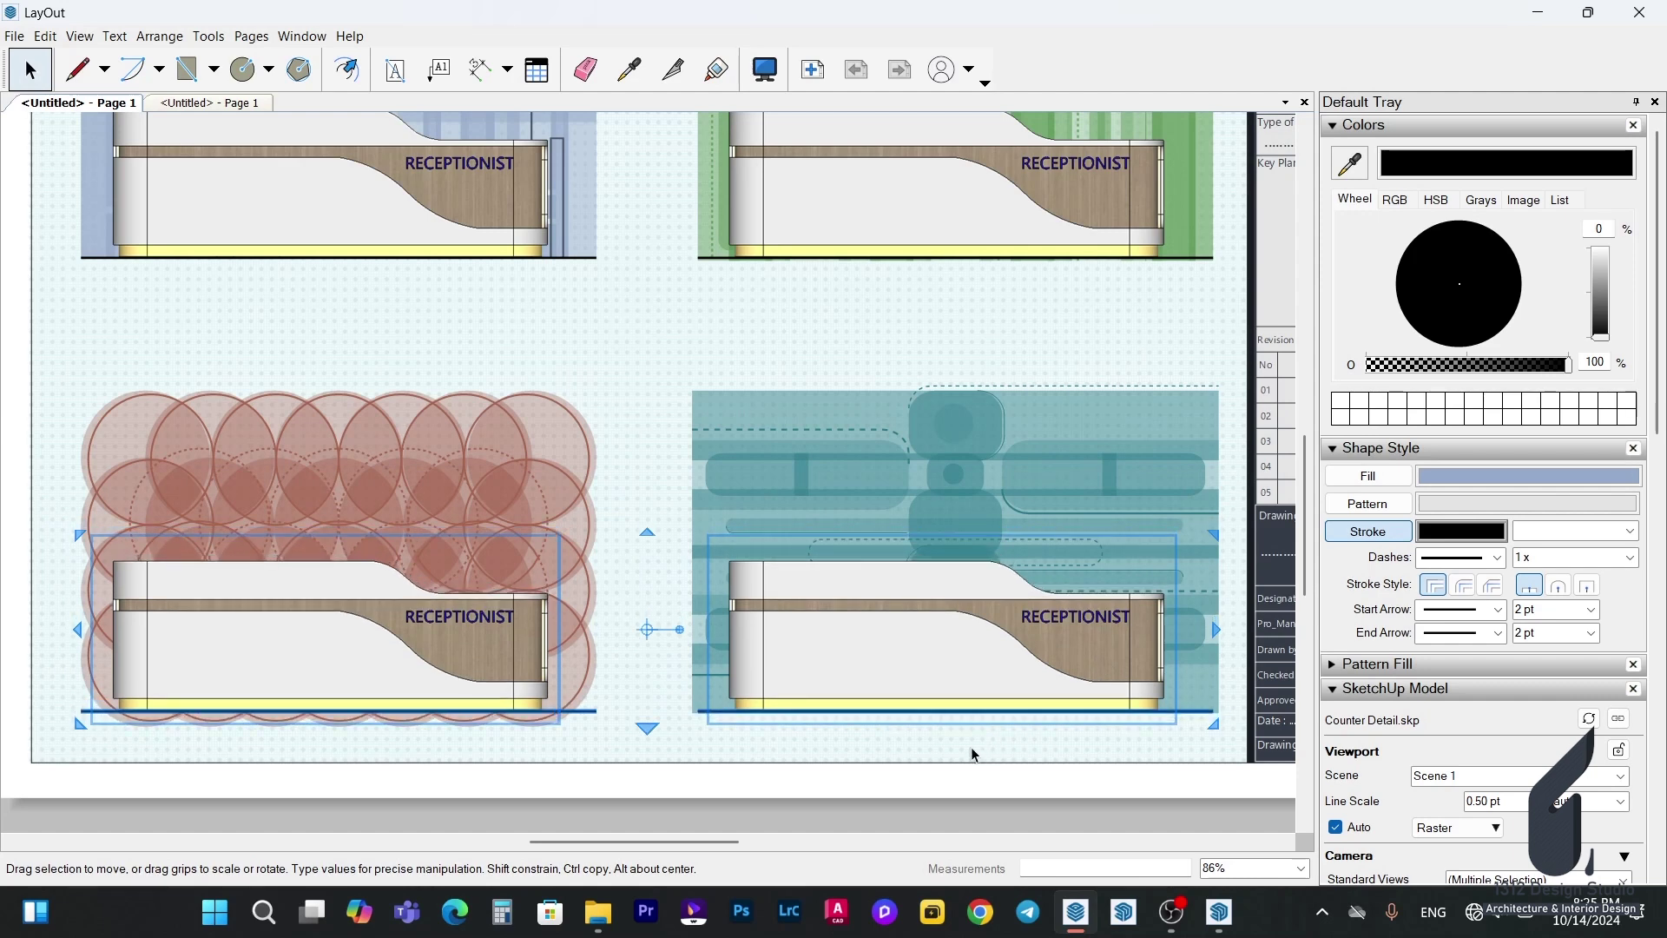
key(Down)
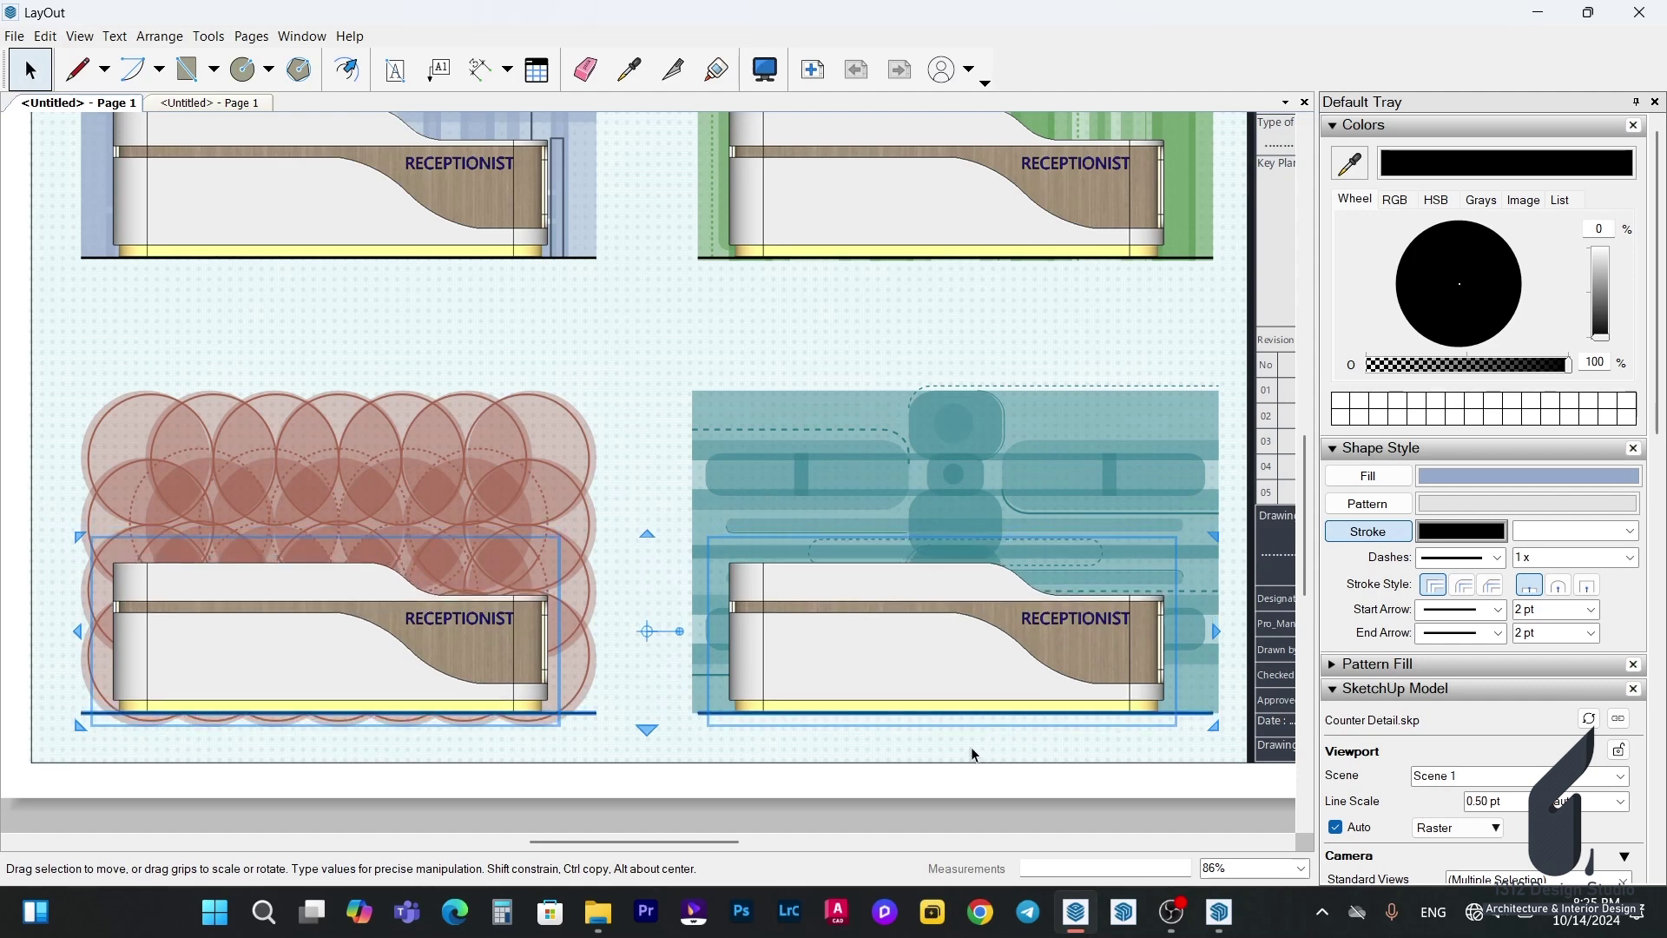
click(871, 738)
Stretch both ends of the ground line on the teal pattern out to the pattern's side edges.
scroll(1033, 755, down, 1)
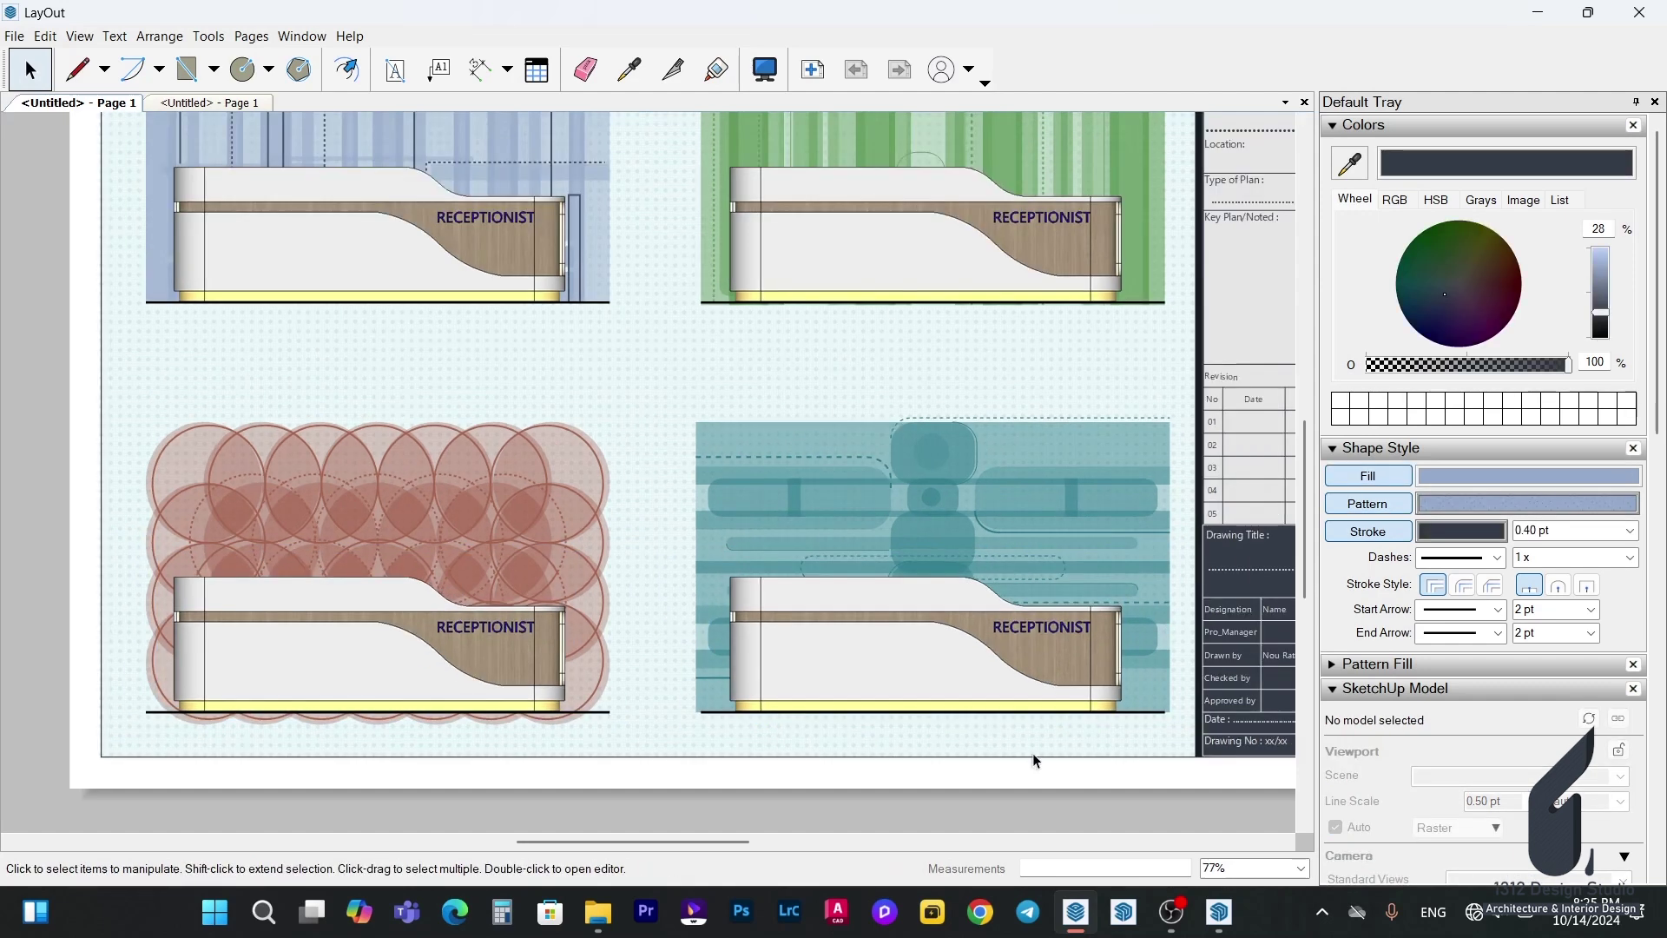
click(1146, 713)
scroll(1163, 712, up, 3)
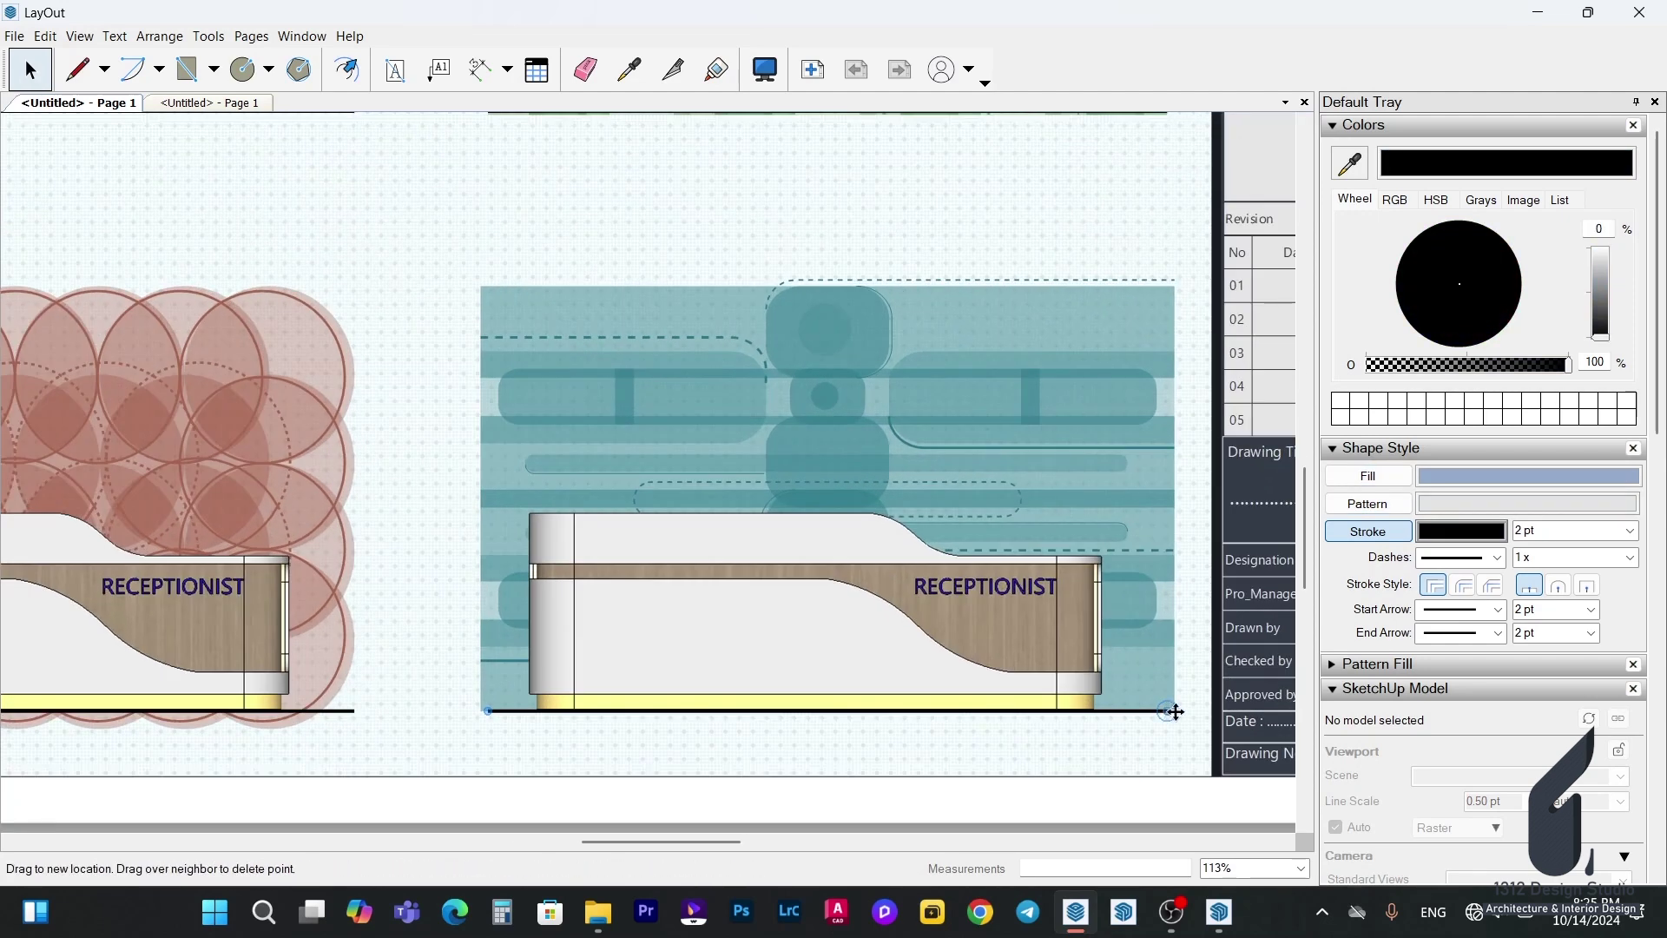
drag(1167, 711, 1175, 711)
drag(491, 709, 481, 711)
scroll(921, 676, down, 4)
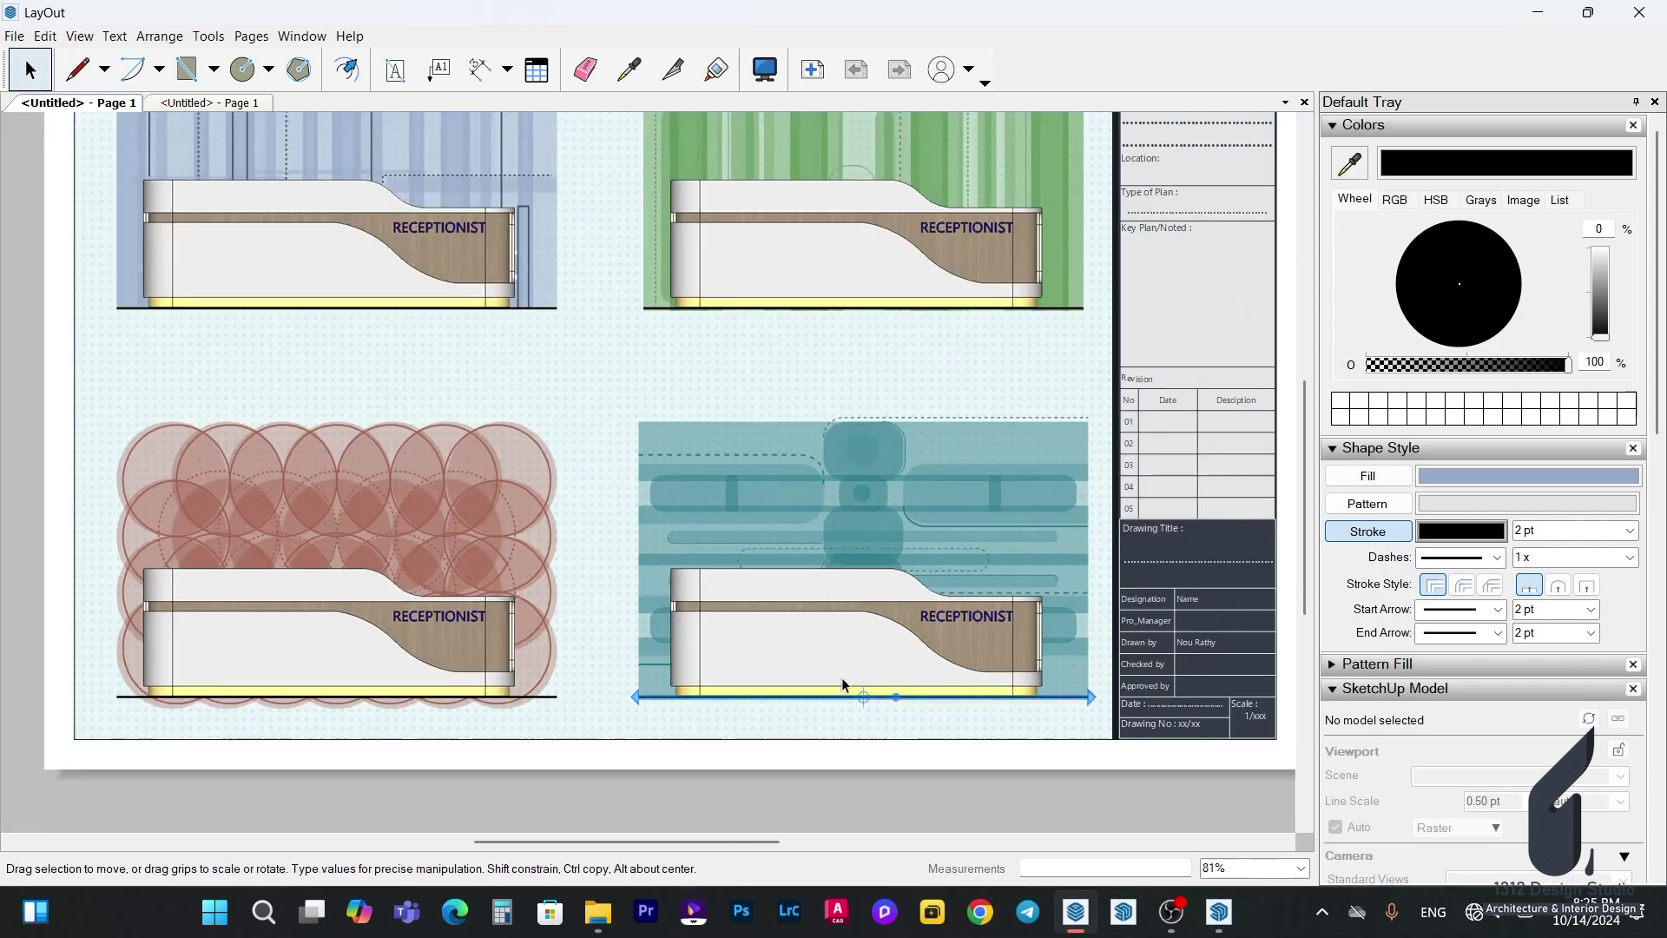
Try to unlock the red circle pattern behind its counter.
click(346, 551)
right_click(357, 516)
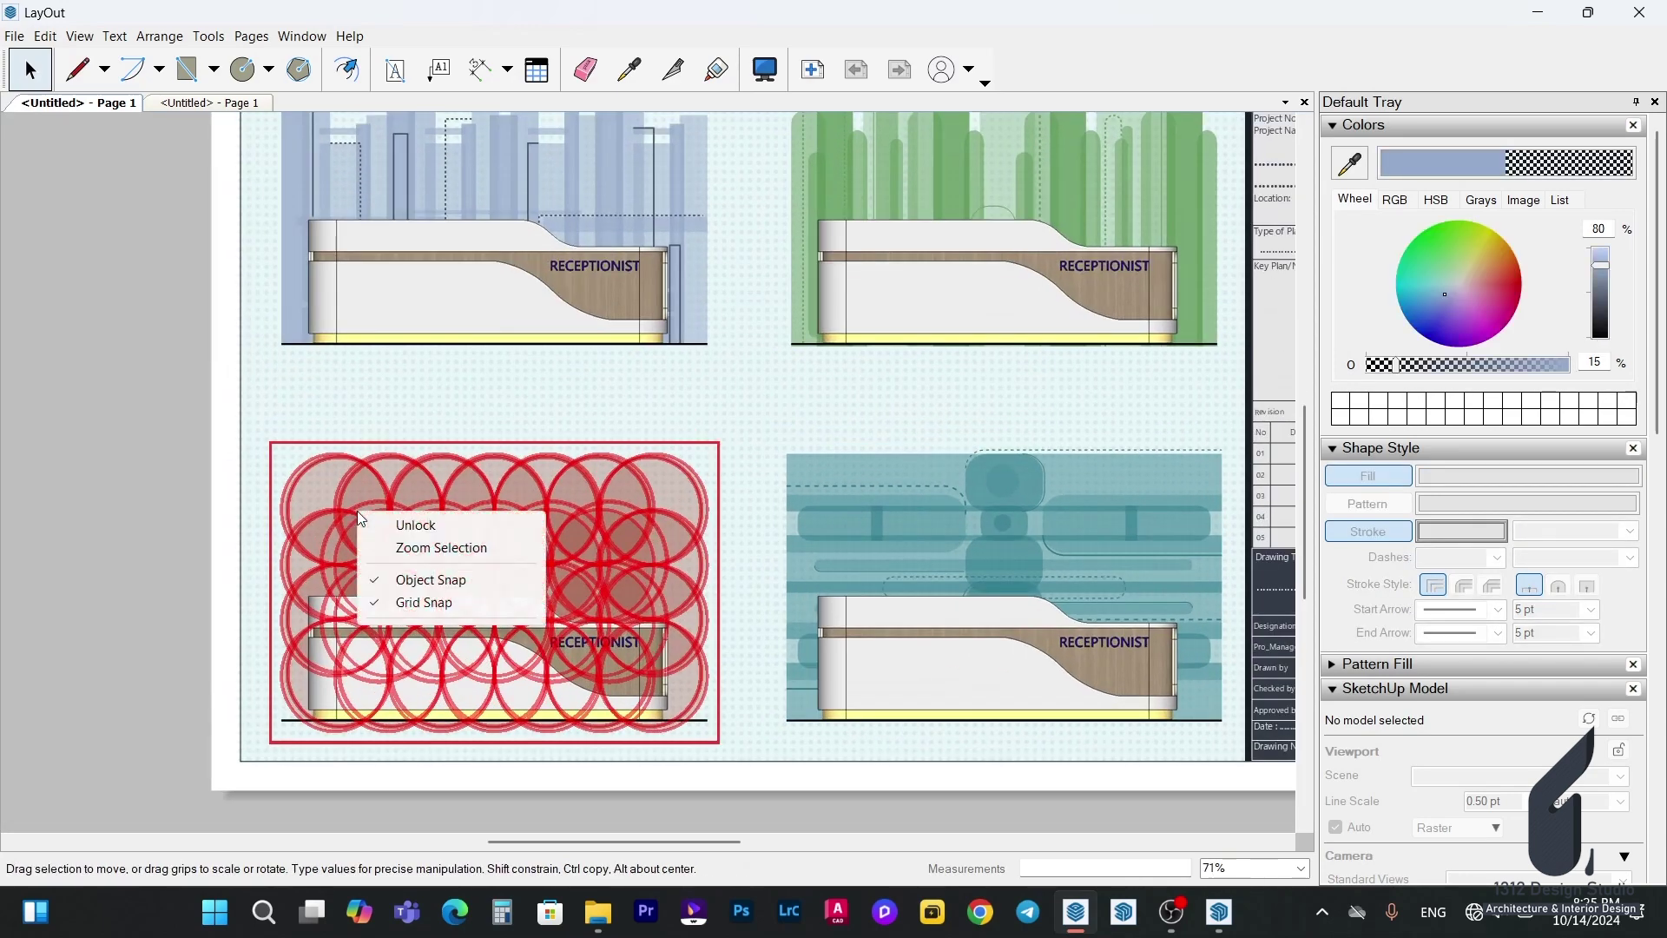
click(416, 525)
Nudge the red pattern's counter and ground line down to just below the lowest circles.
drag(161, 519, 678, 725)
scroll(725, 755, up, 1)
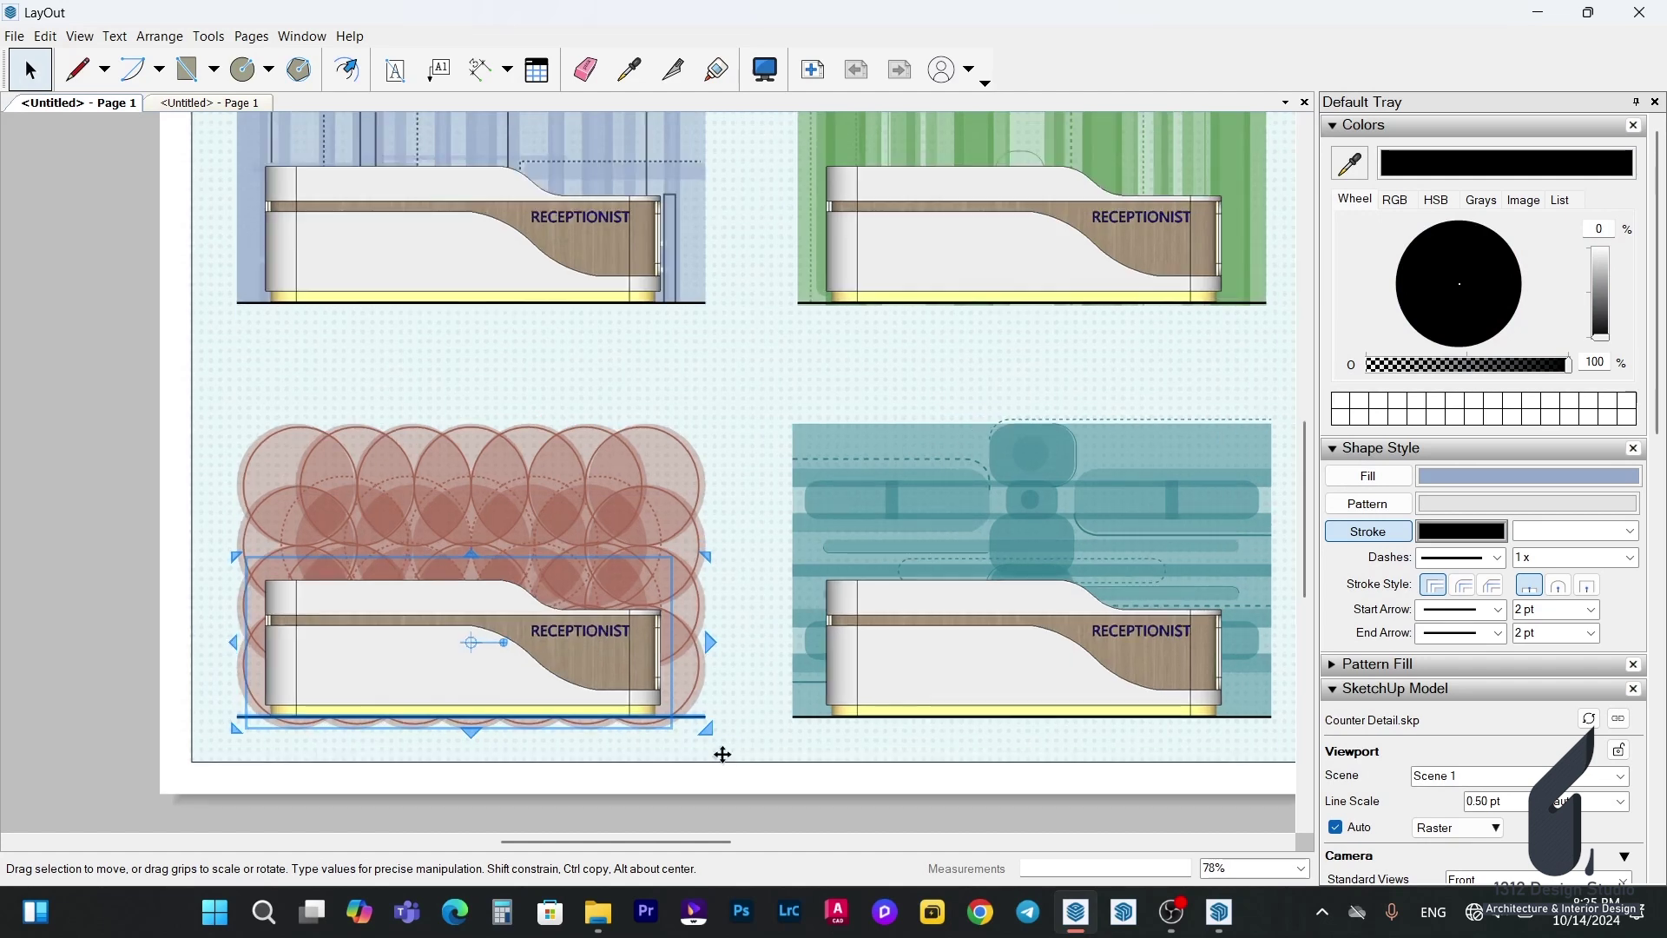
key(Down)
key(Down)
key(Down)
key(Down)
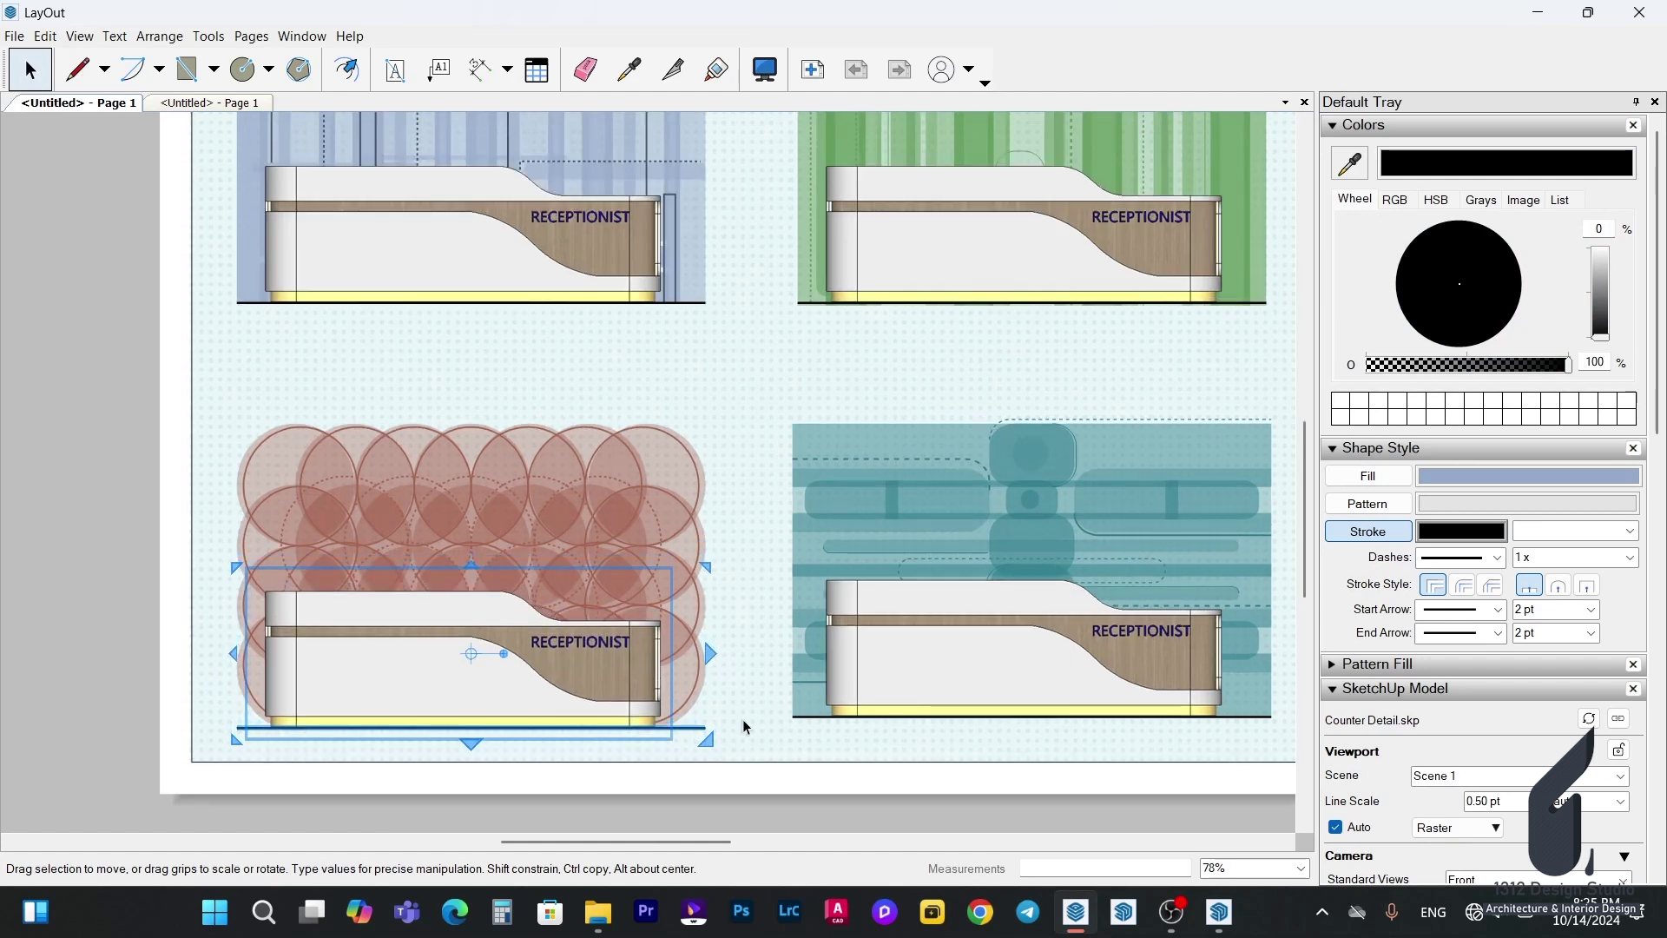
click(743, 599)
drag(95, 548, 736, 713)
click(565, 390)
scroll(429, 606, down, 4)
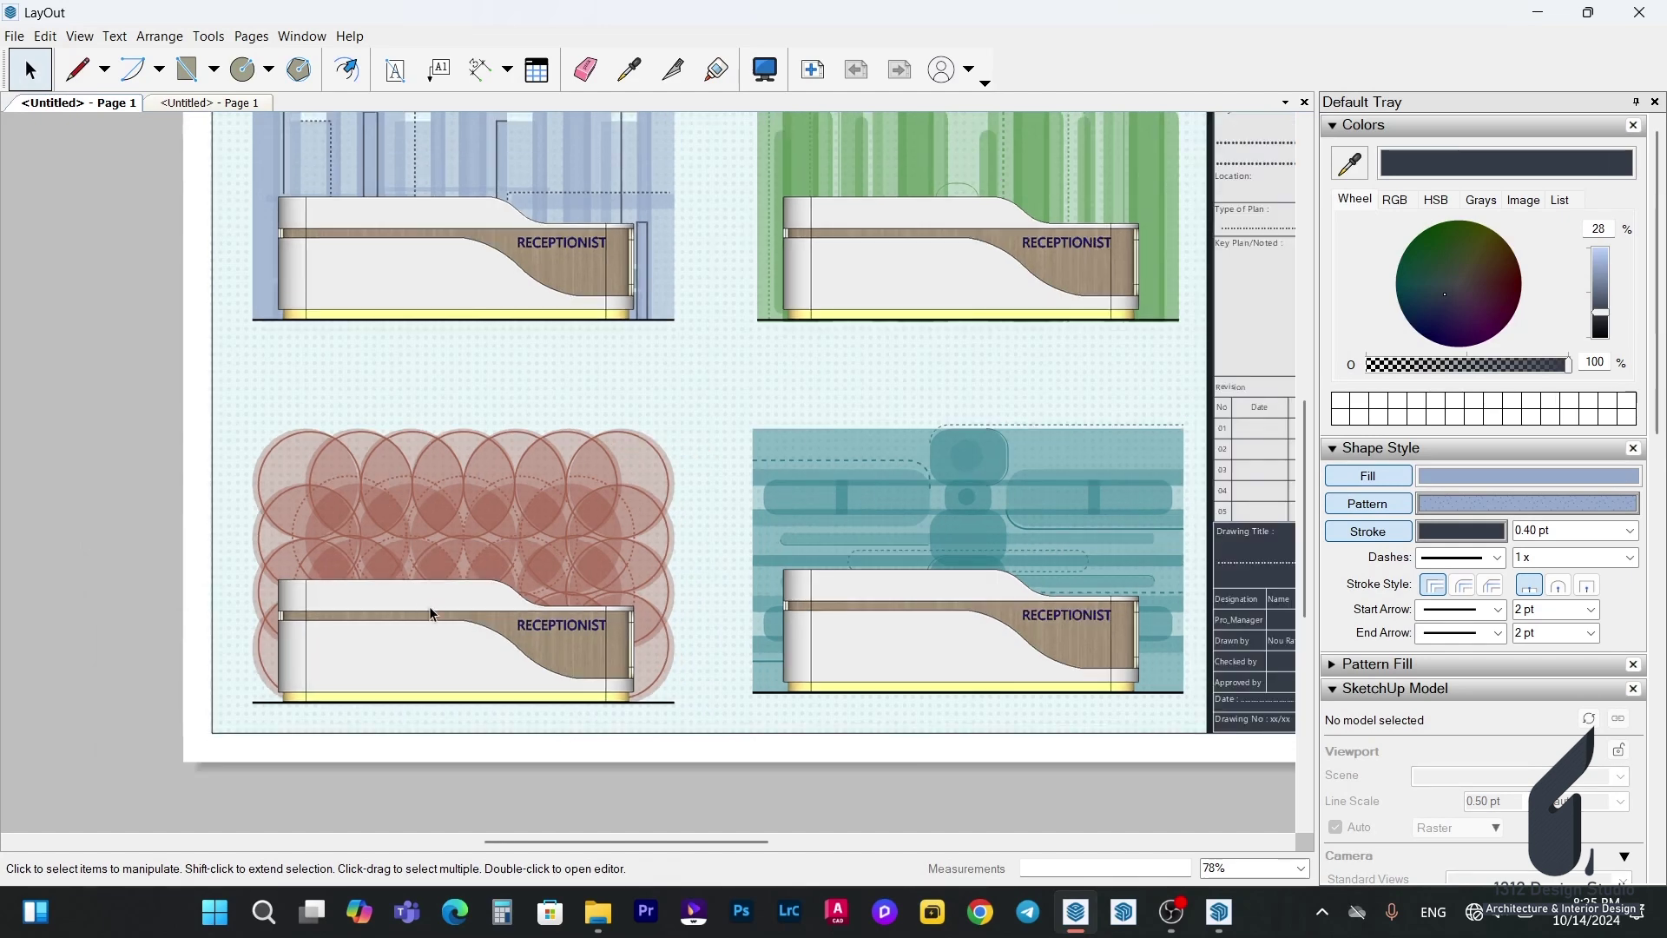
Unlock all four background patterns together.
drag(893, 752, 471, 357)
click(434, 170)
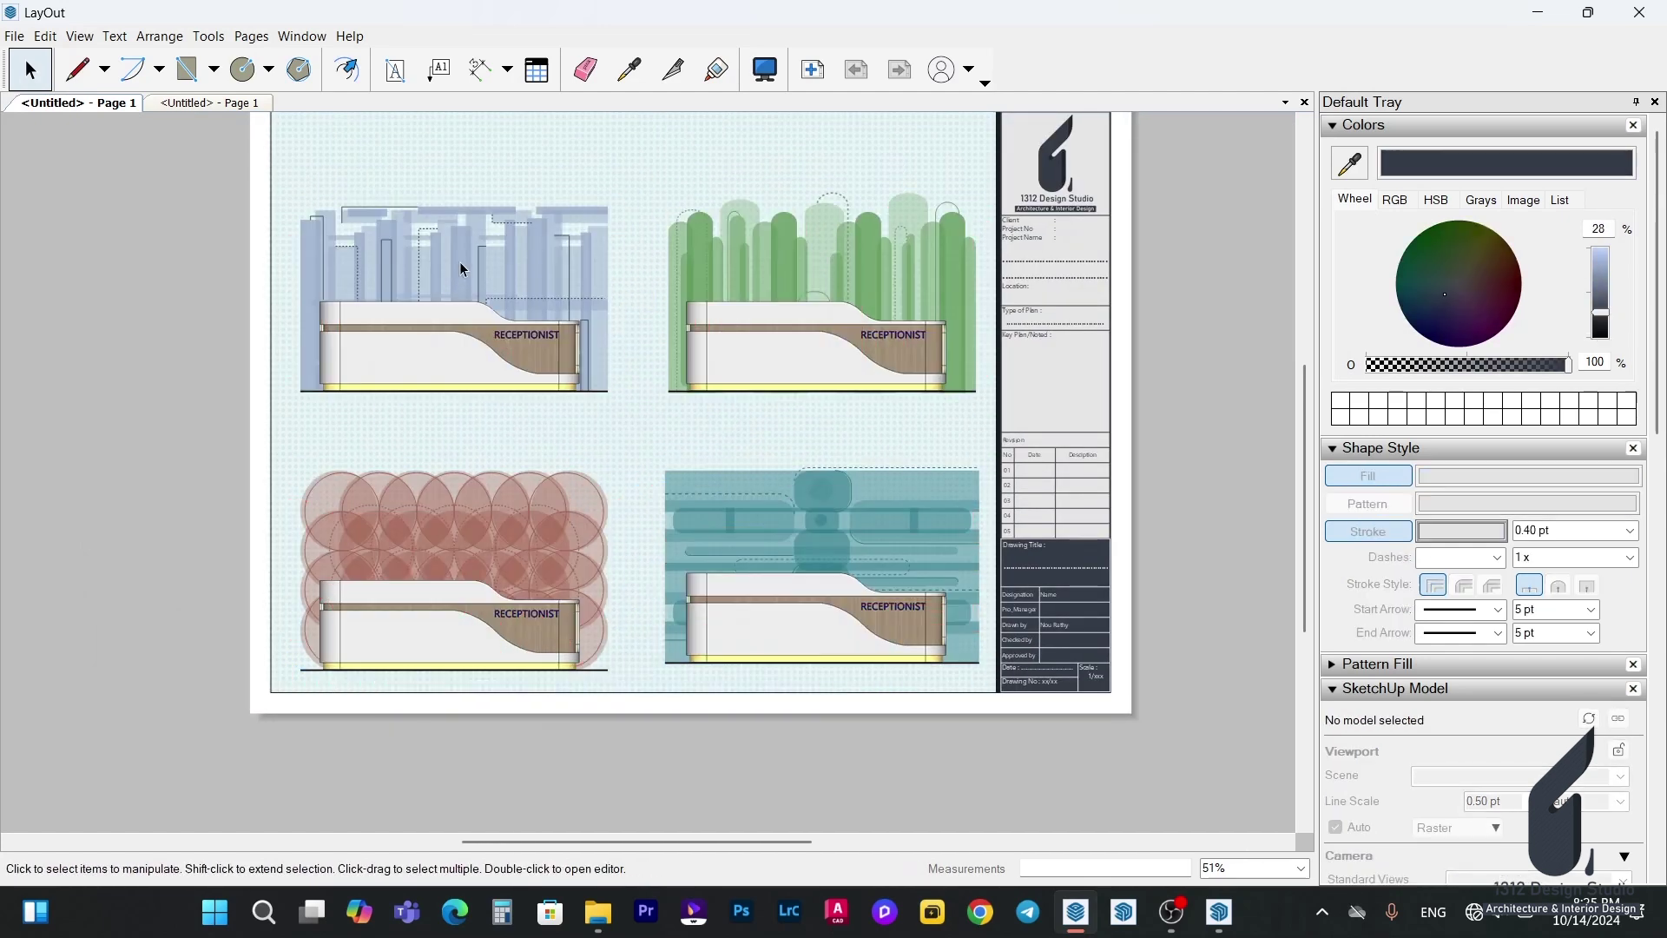
click(460, 263)
shift+click(766, 377)
shift+click(763, 498)
shift+click(564, 496)
right_click(563, 495)
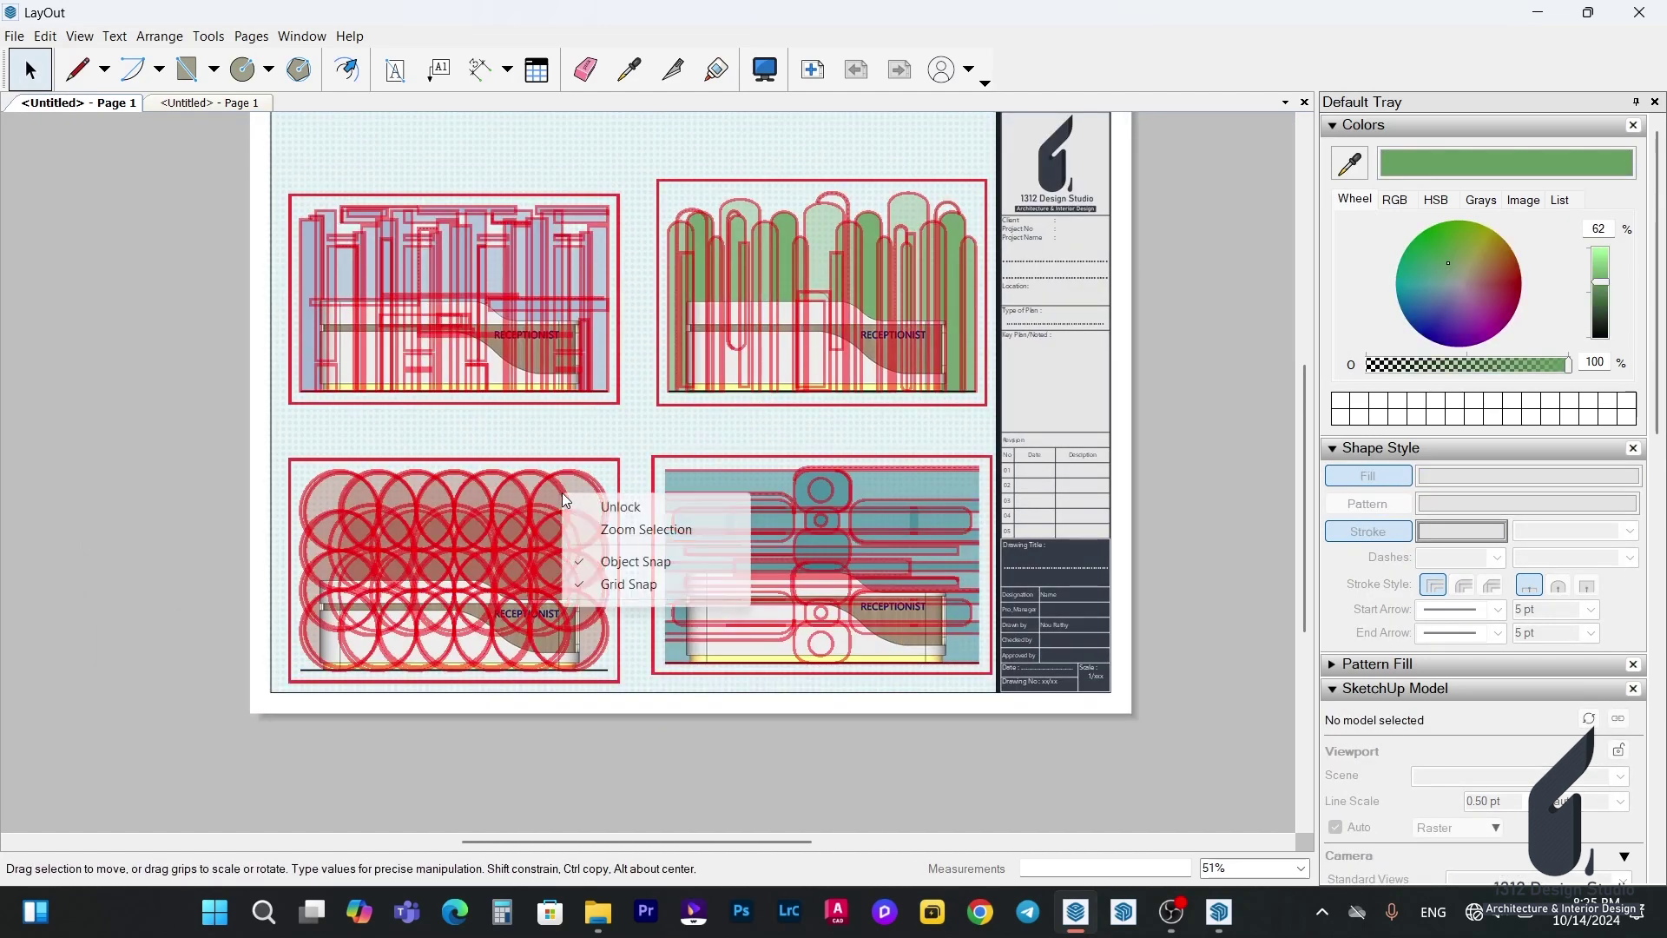
click(608, 510)
Shift all four counters with their patterns and ground lines slightly up the sheet together.
click(848, 774)
drag(929, 768, 491, 350)
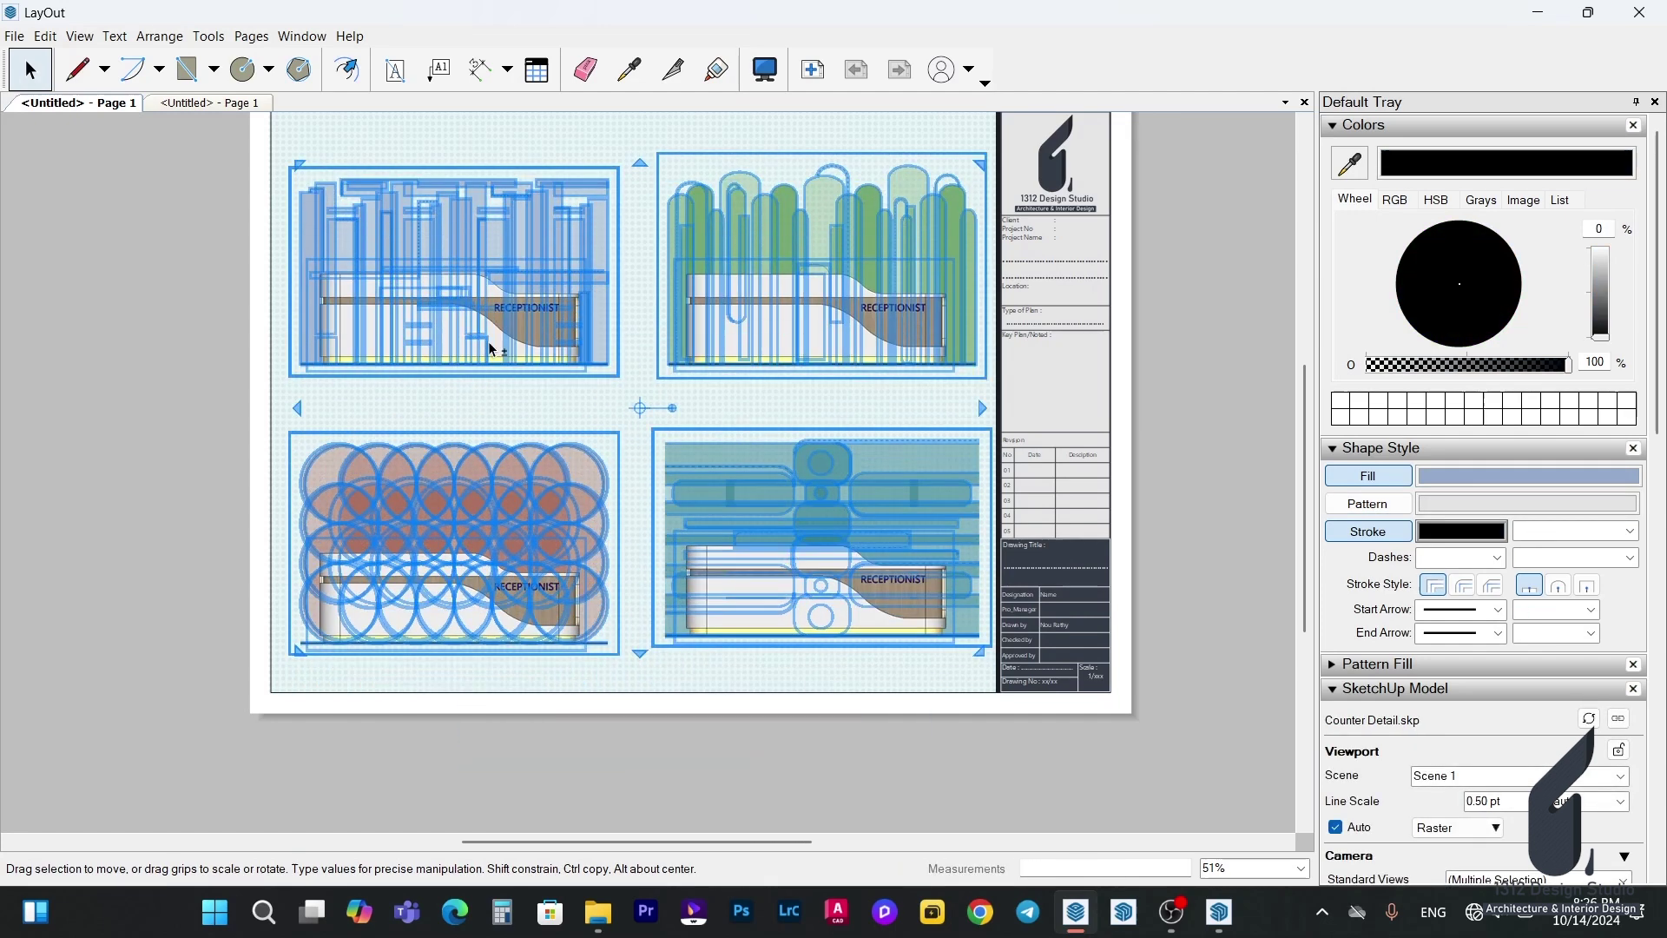
click(646, 756)
Add a two-line leader label "MDF Board / White Color" below the blue-pattern counter, pointing to its white front panel.
scroll(848, 484, down, 2)
scroll(620, 517, up, 3)
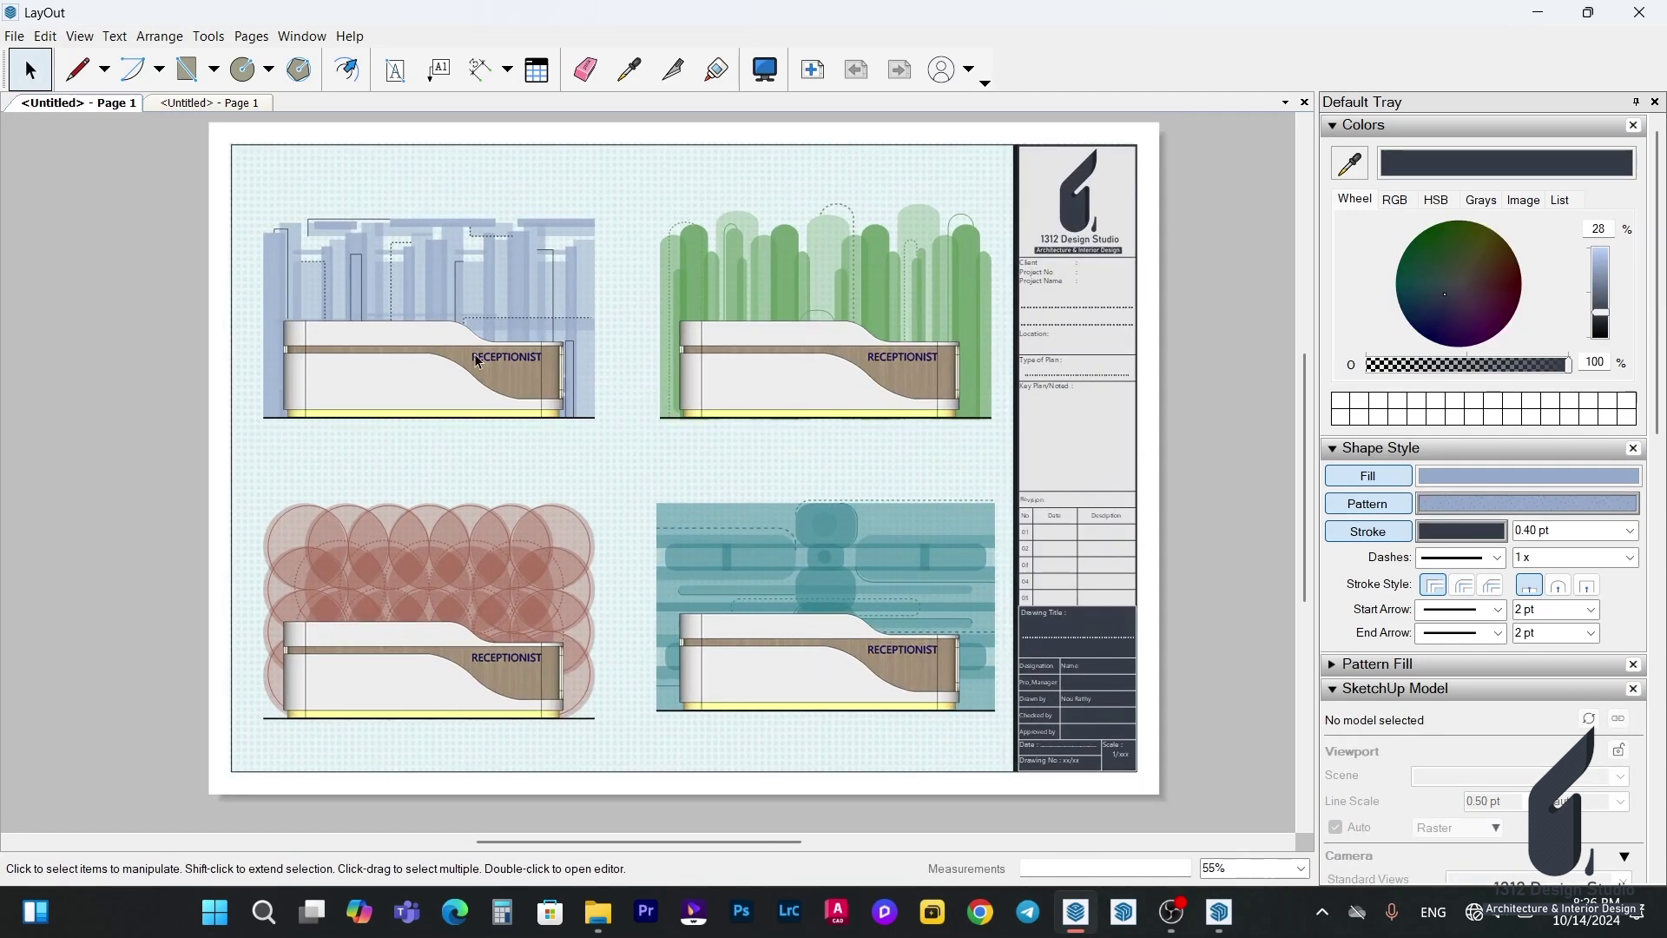
click(439, 69)
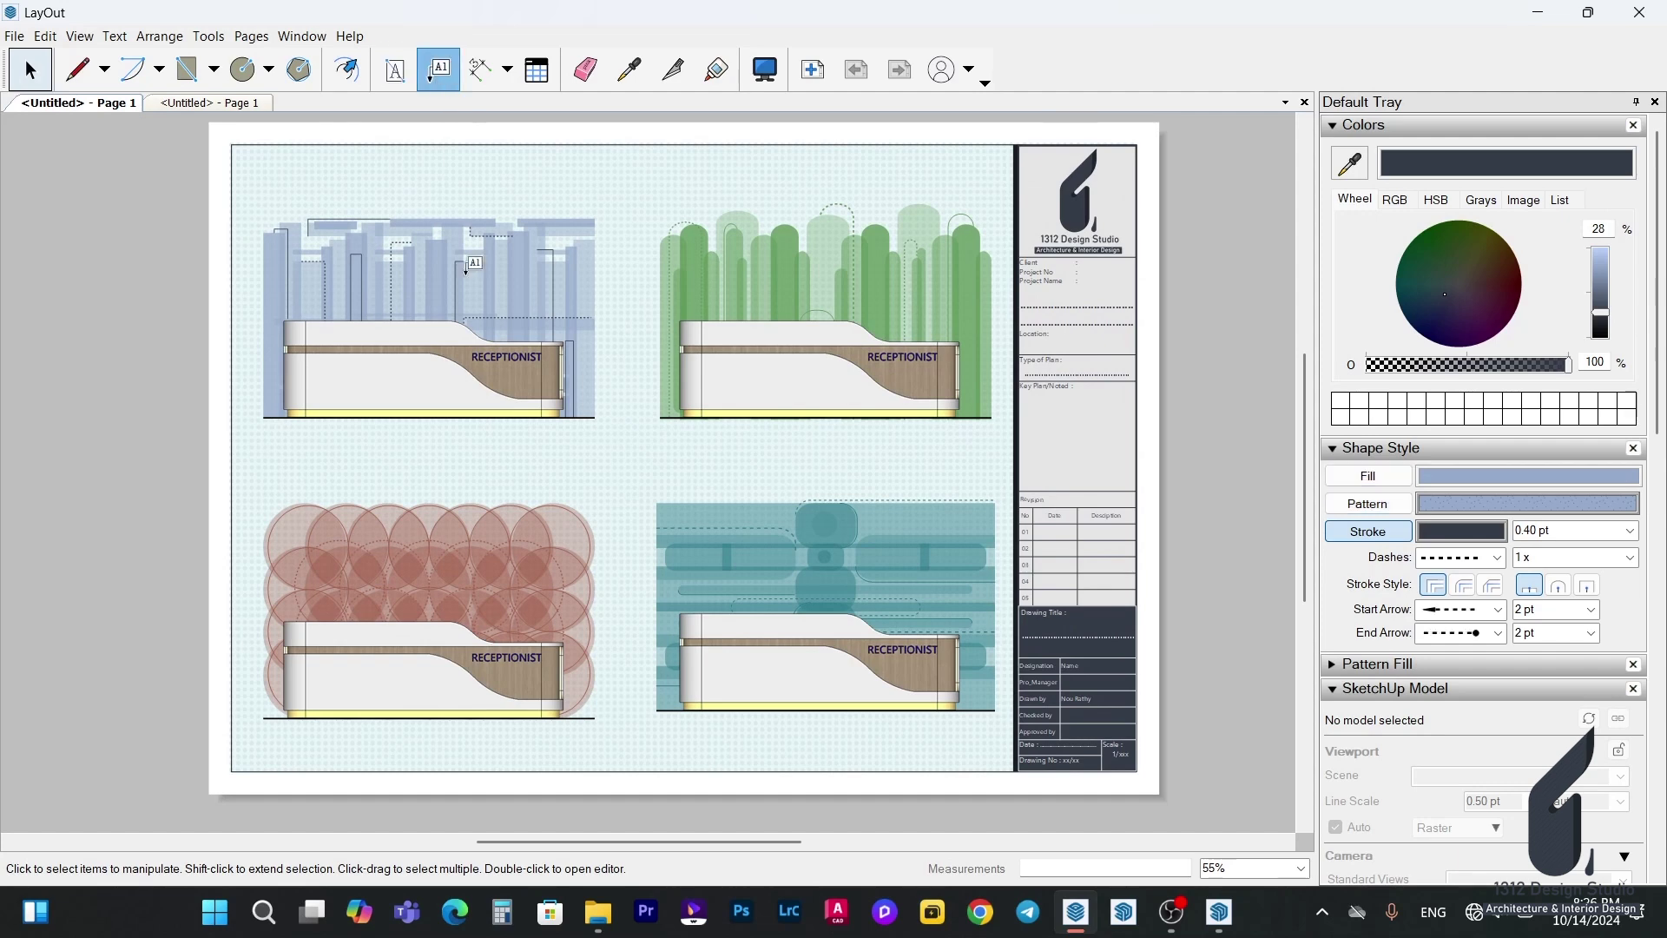
scroll(470, 337, up, 4)
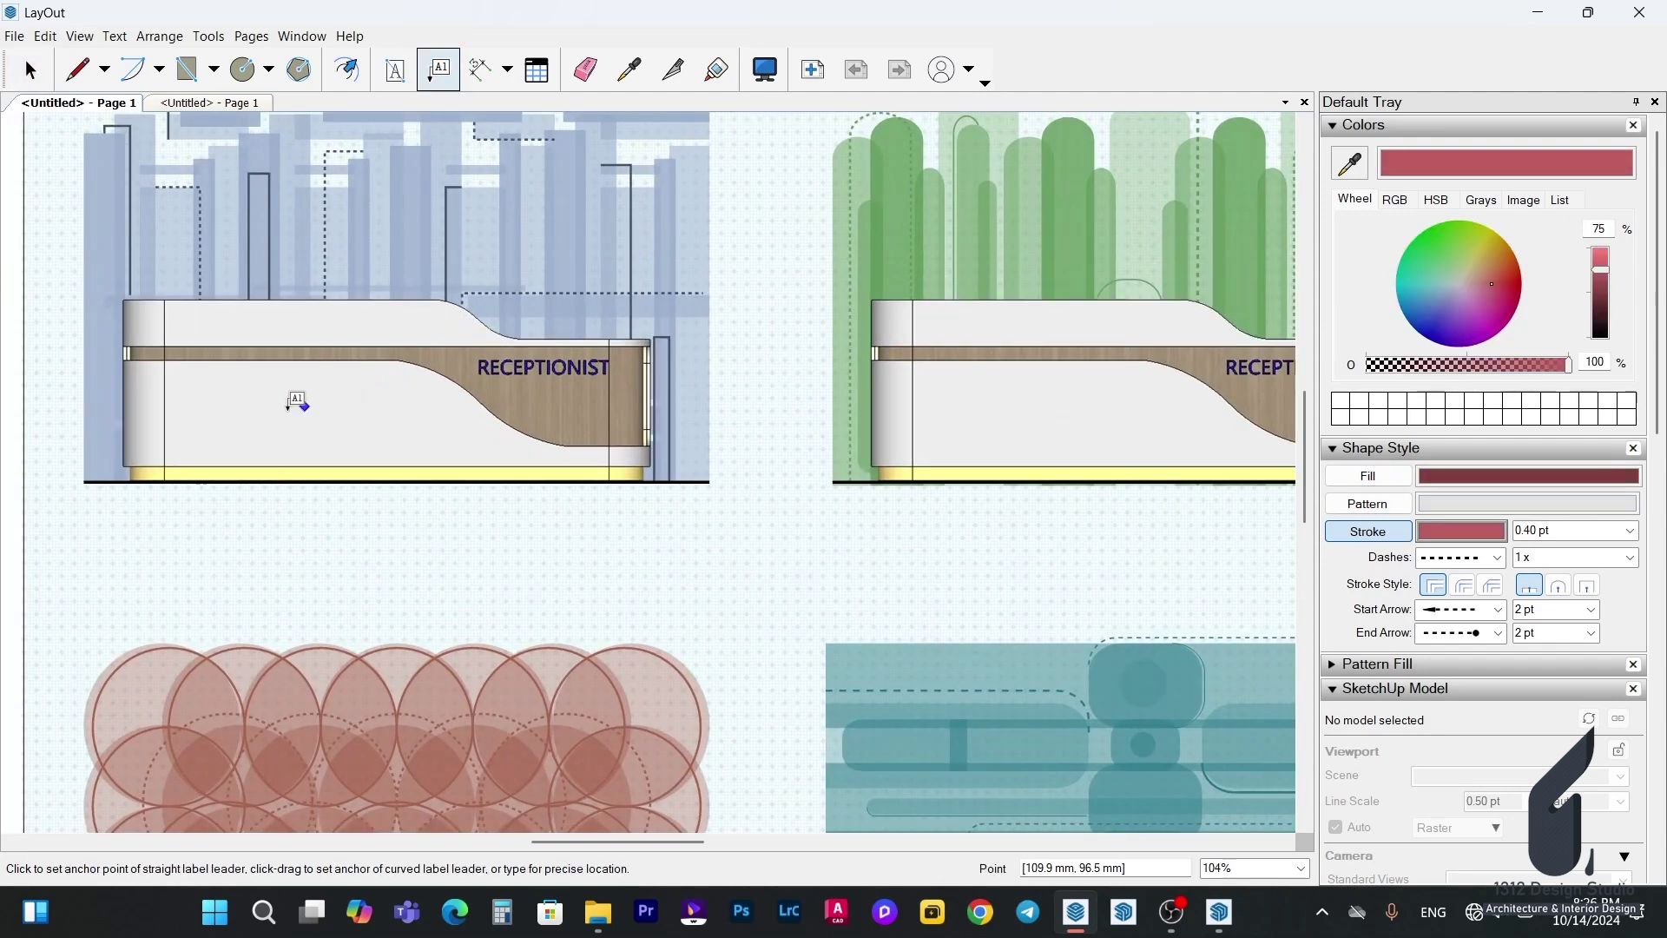
click(247, 450)
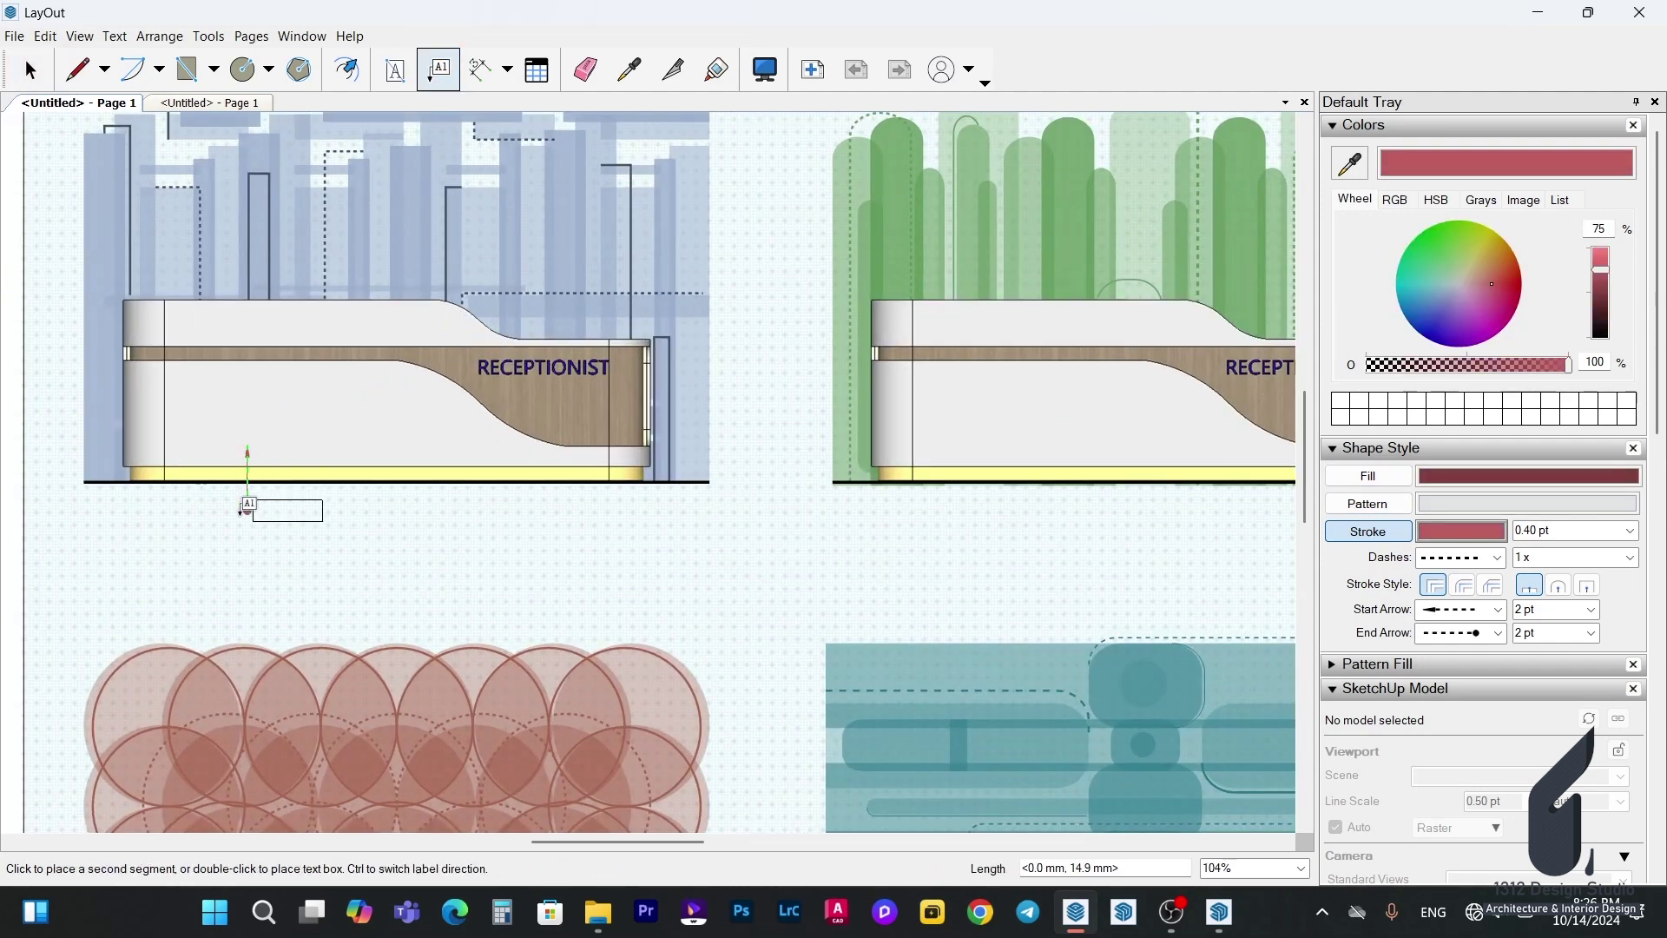
drag(246, 512, 209, 527)
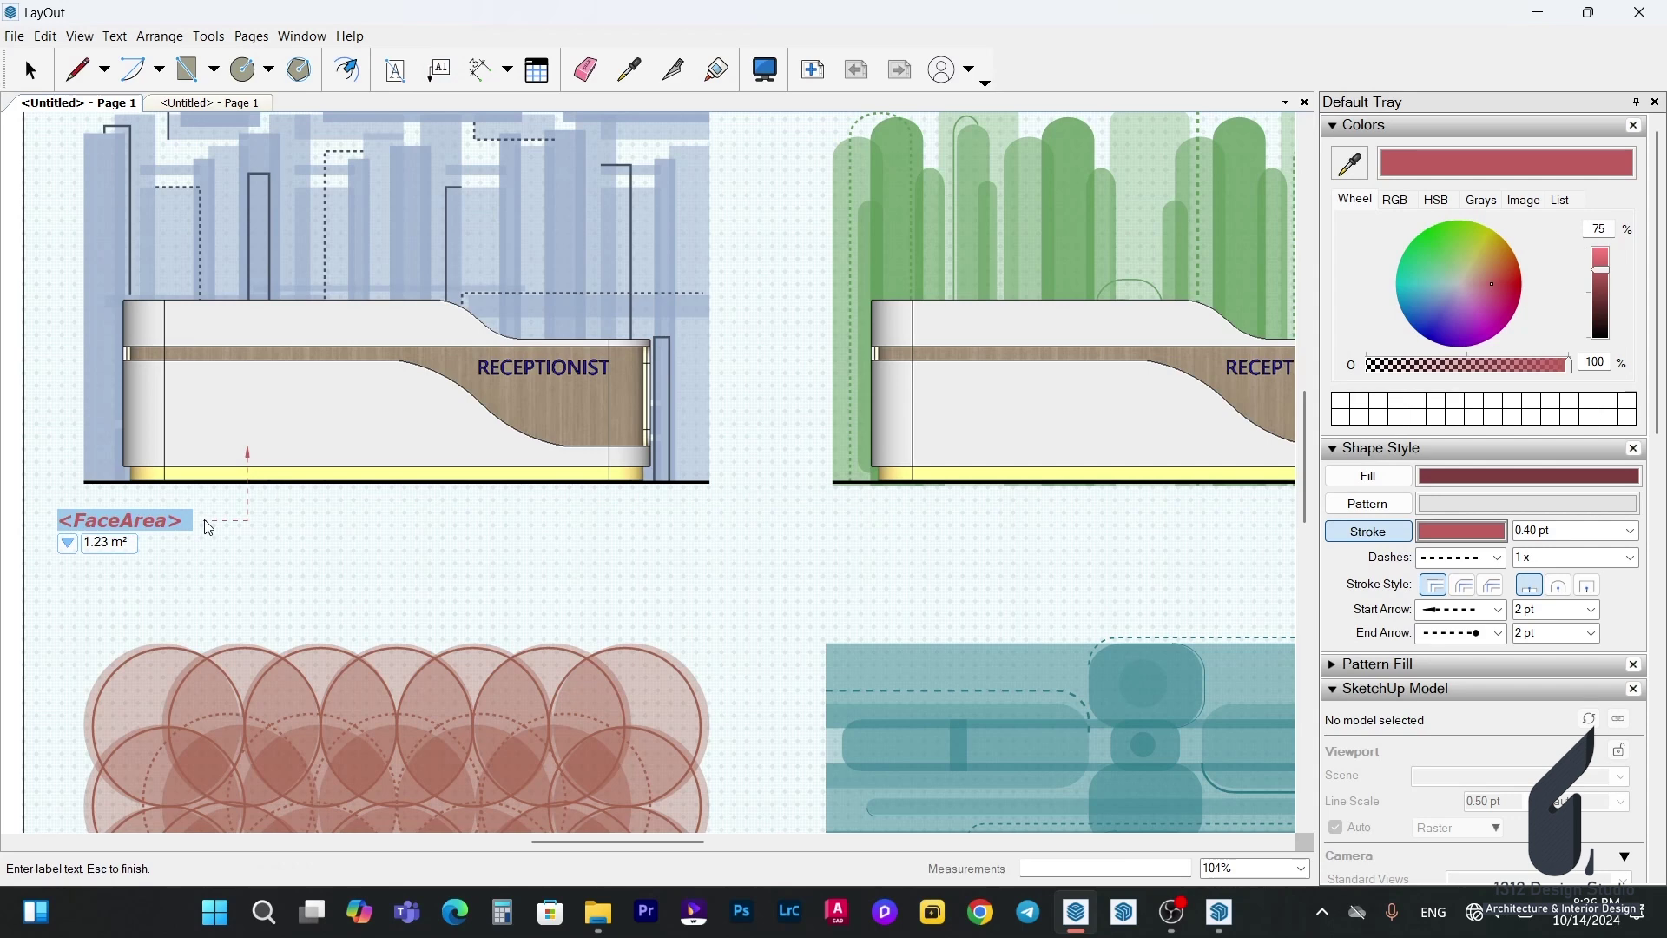
text(MDF Boa)
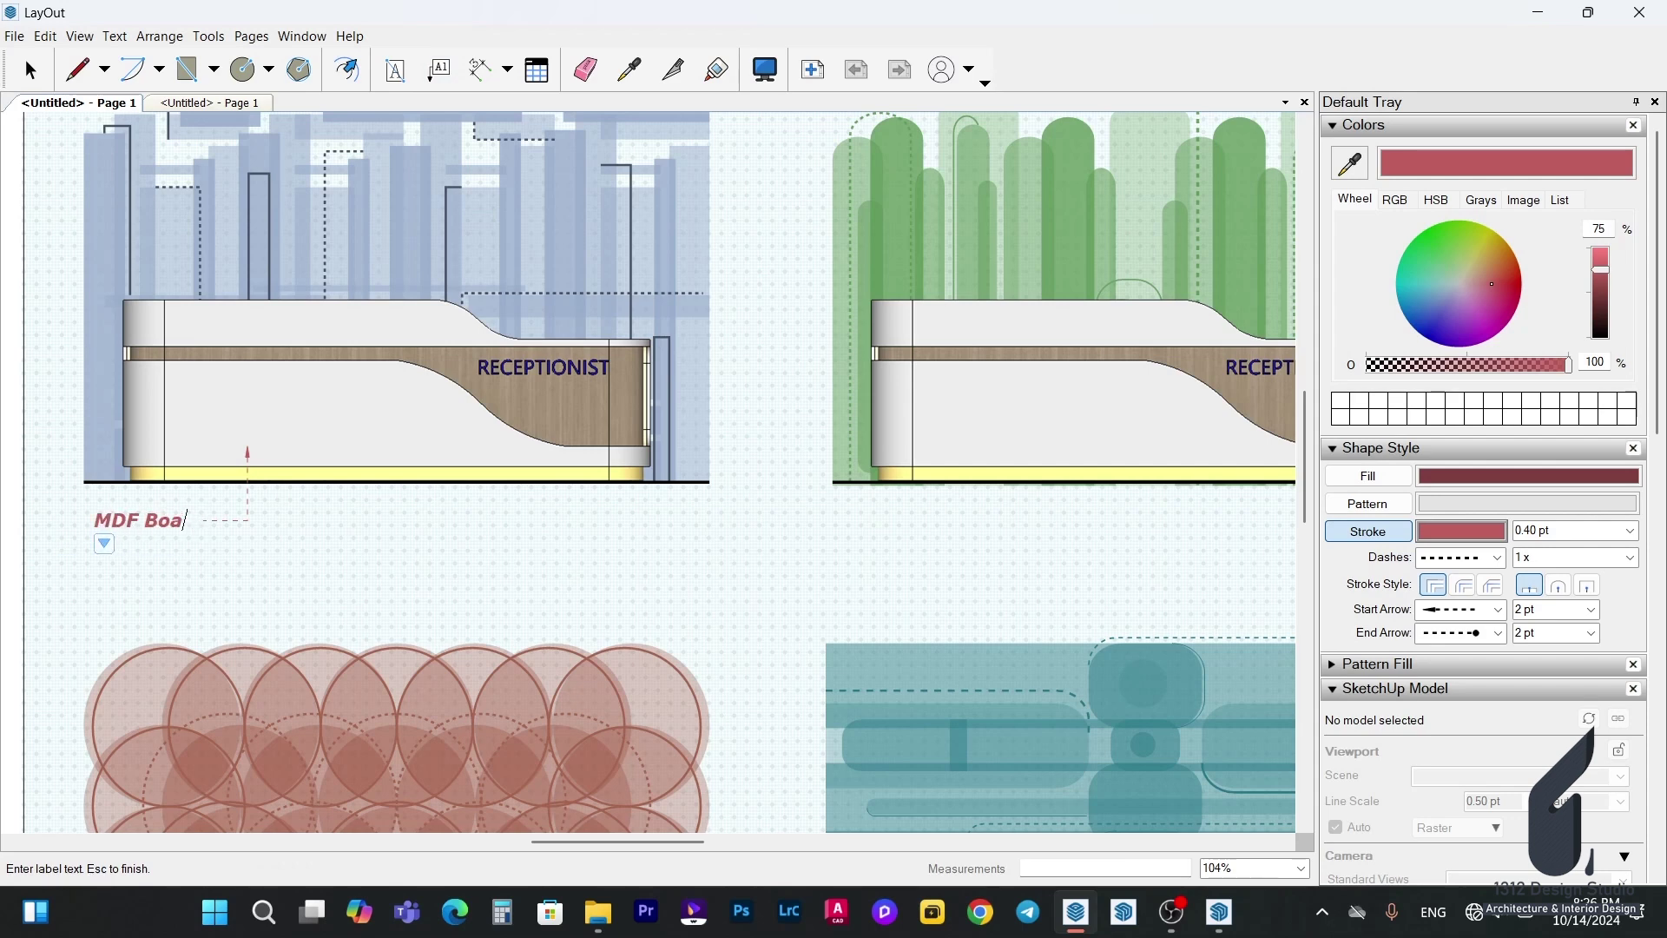
text(drd)
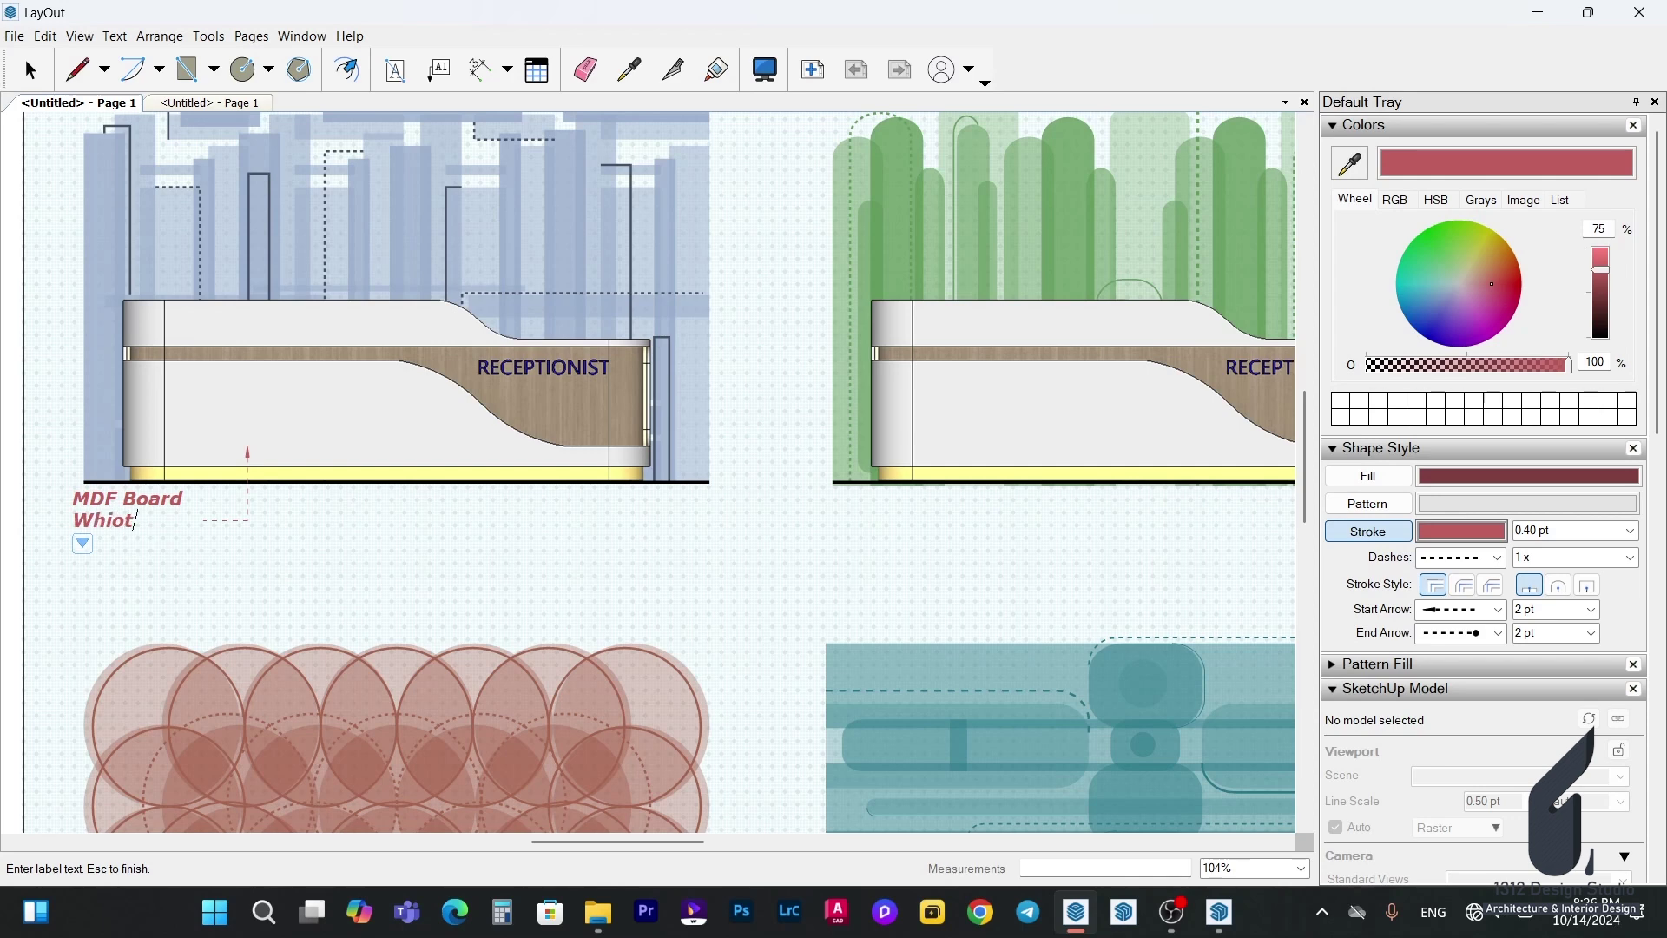
text( White Color)
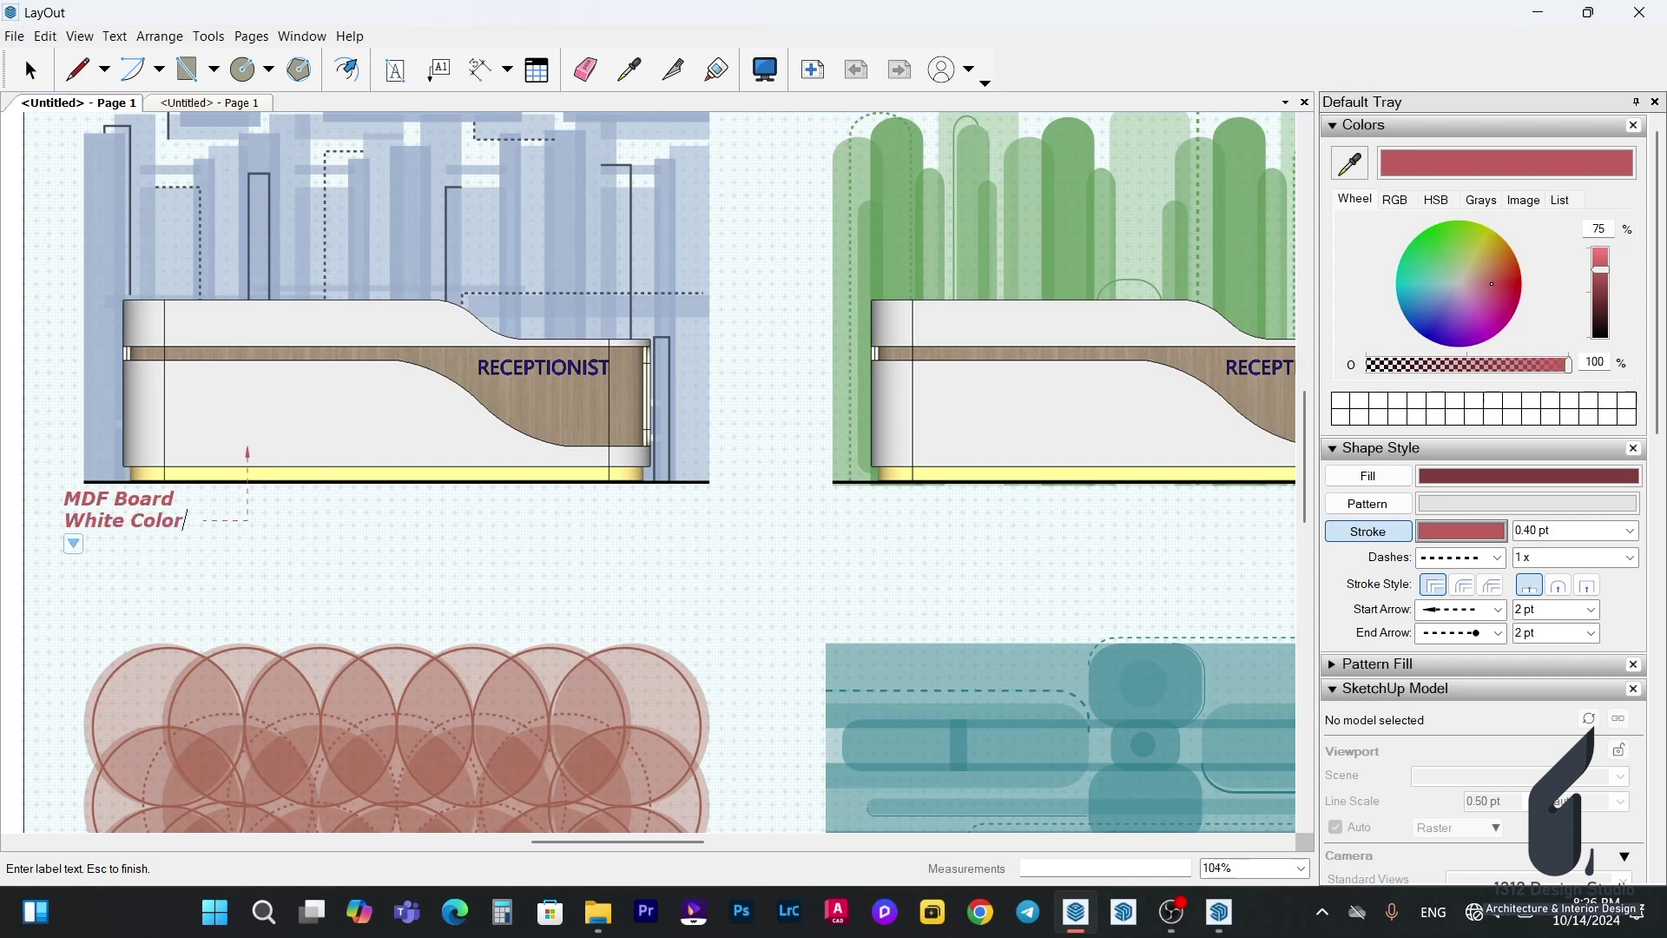
key(Escape)
key(space)
Change the "MDF Board White Color" label's leader from dashed to a solid line.
click(192, 521)
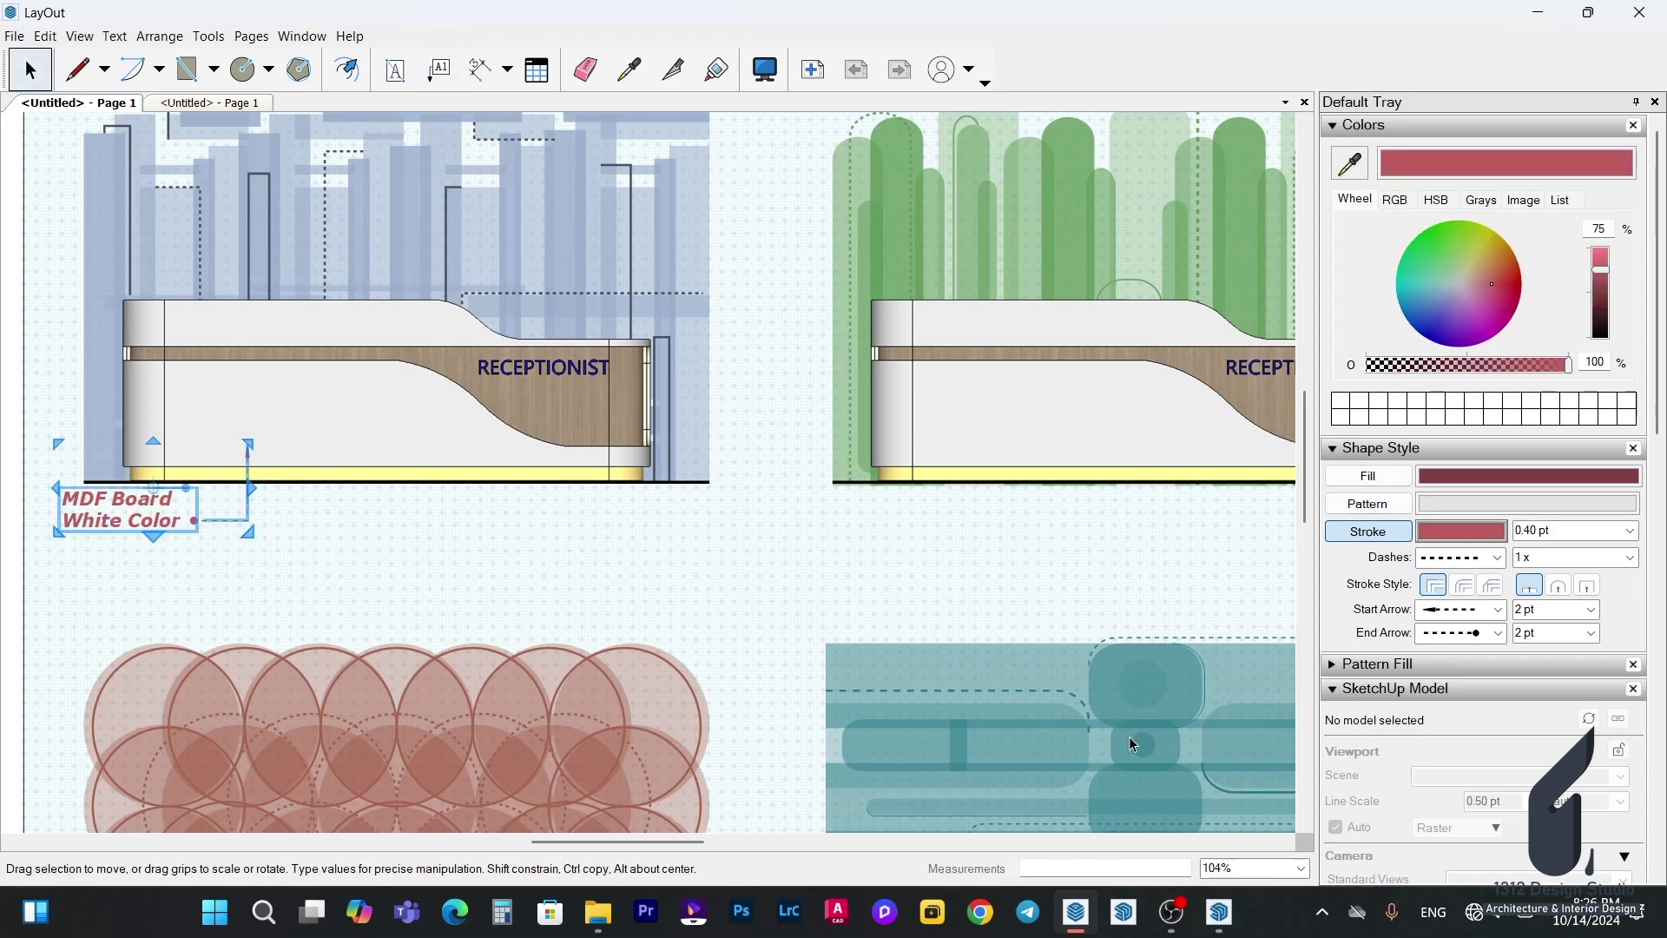
click(1485, 556)
click(1461, 582)
Right-align the text of the "MDF Board White Color" label.
click(1443, 452)
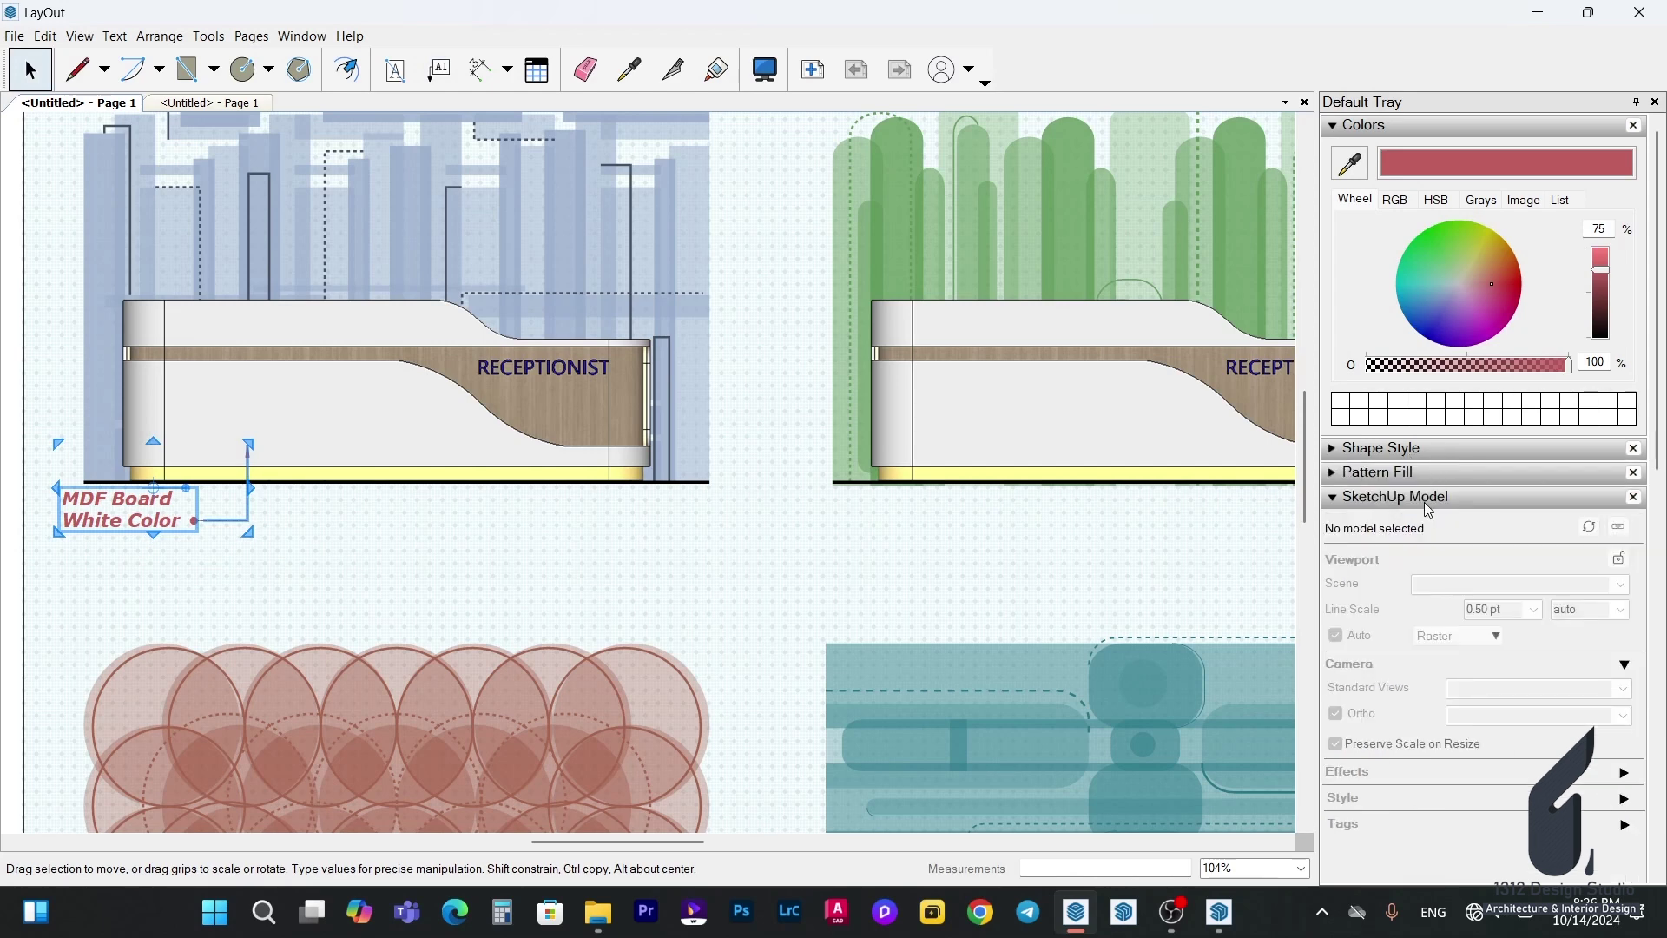
click(1429, 498)
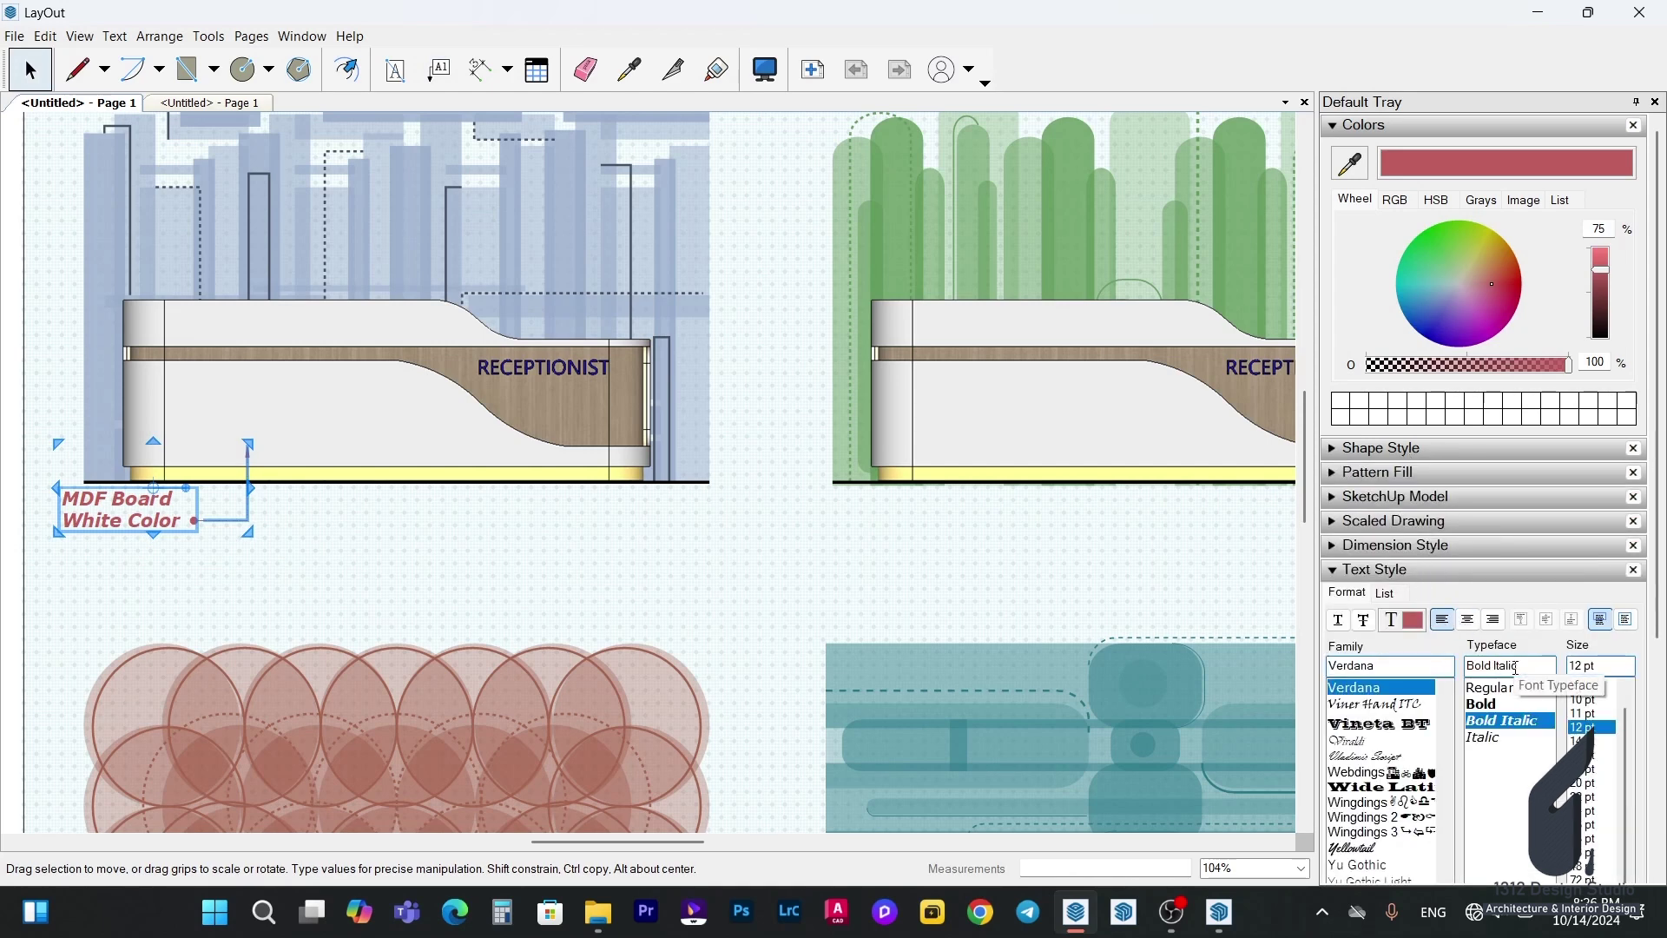
click(822, 580)
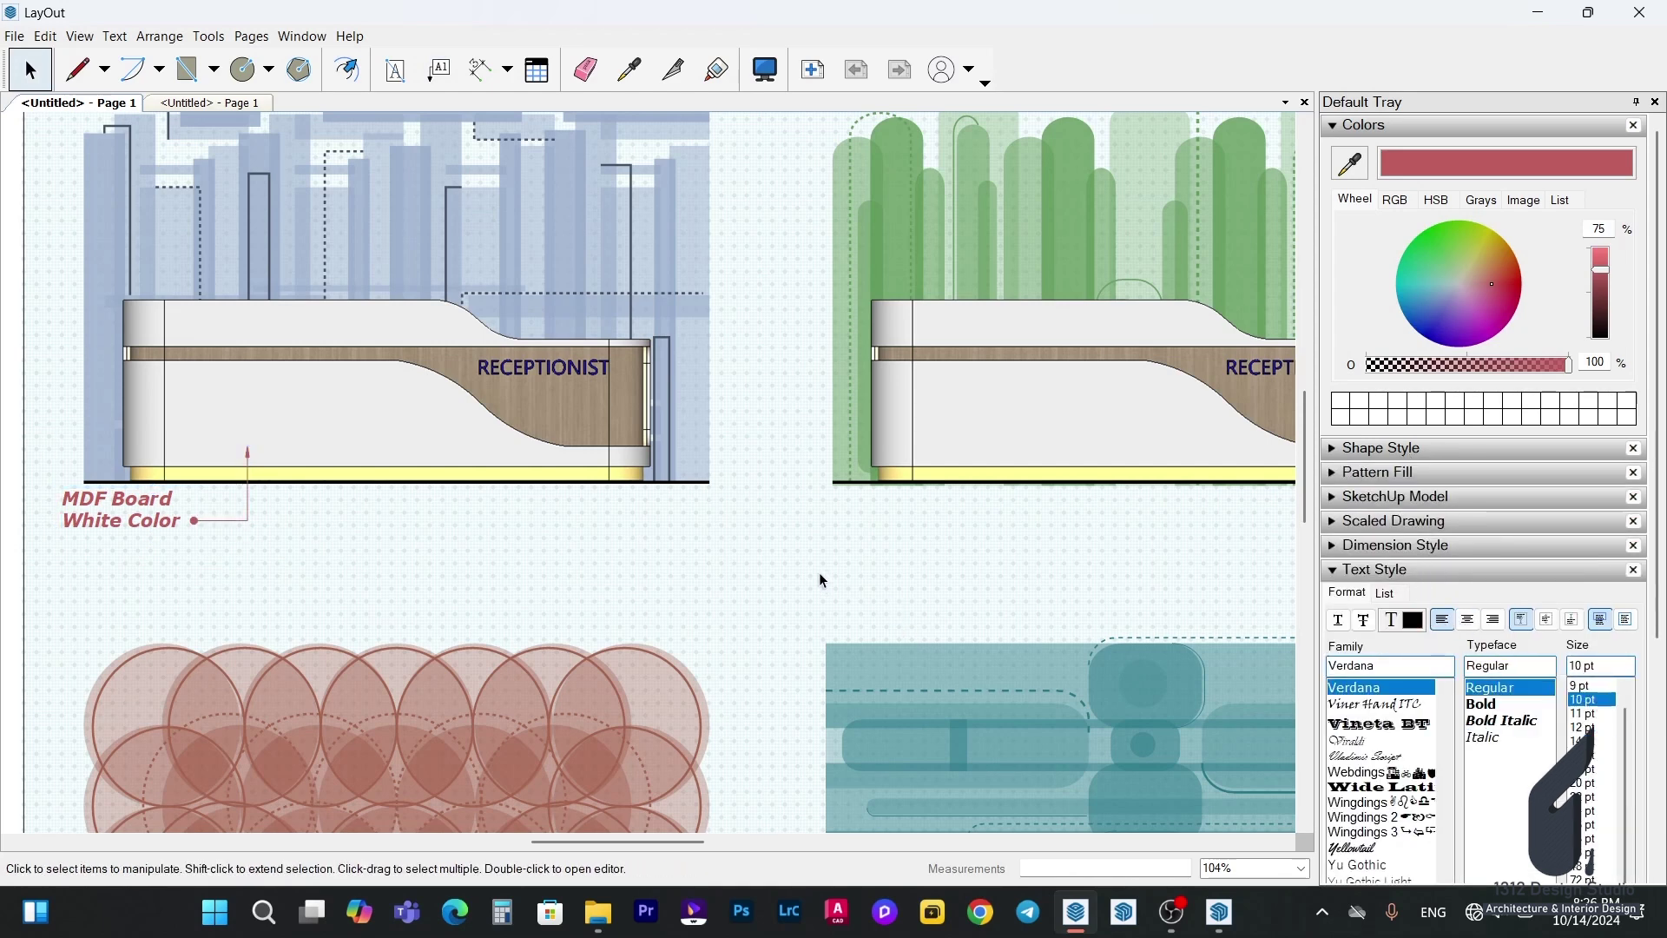
click(150, 512)
click(1493, 622)
click(505, 575)
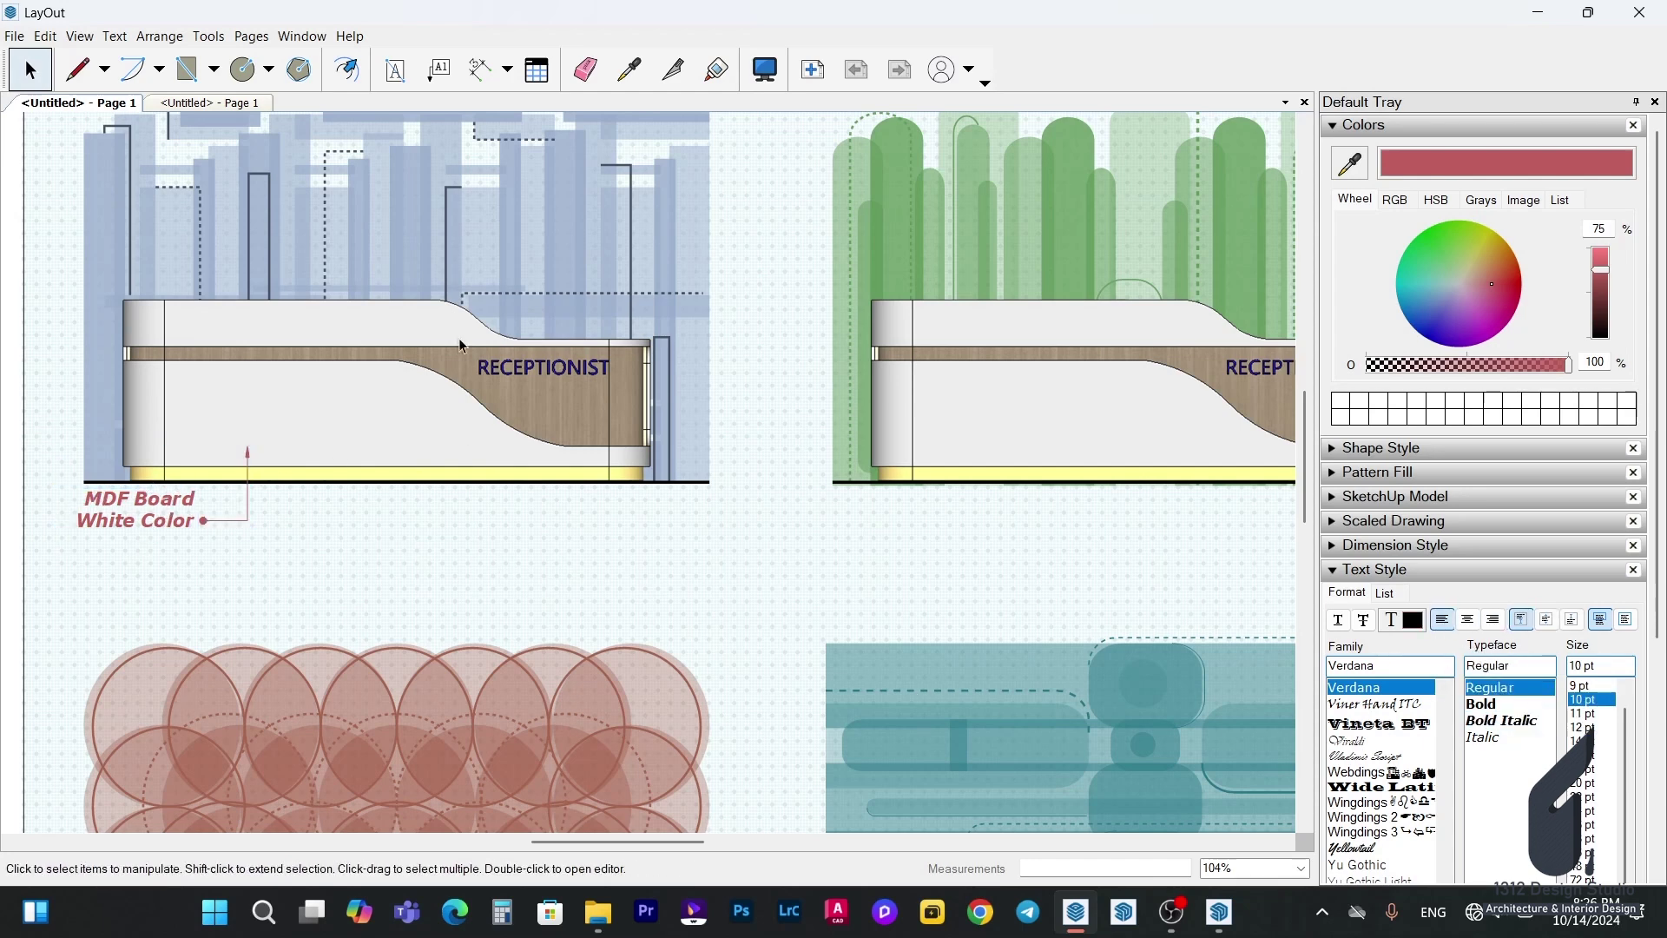
Add a left-aligned label "Stainless Steel / Gold Color" pointing to the blue-pattern counter's yellow base, using the first label's sampled style.
click(628, 70)
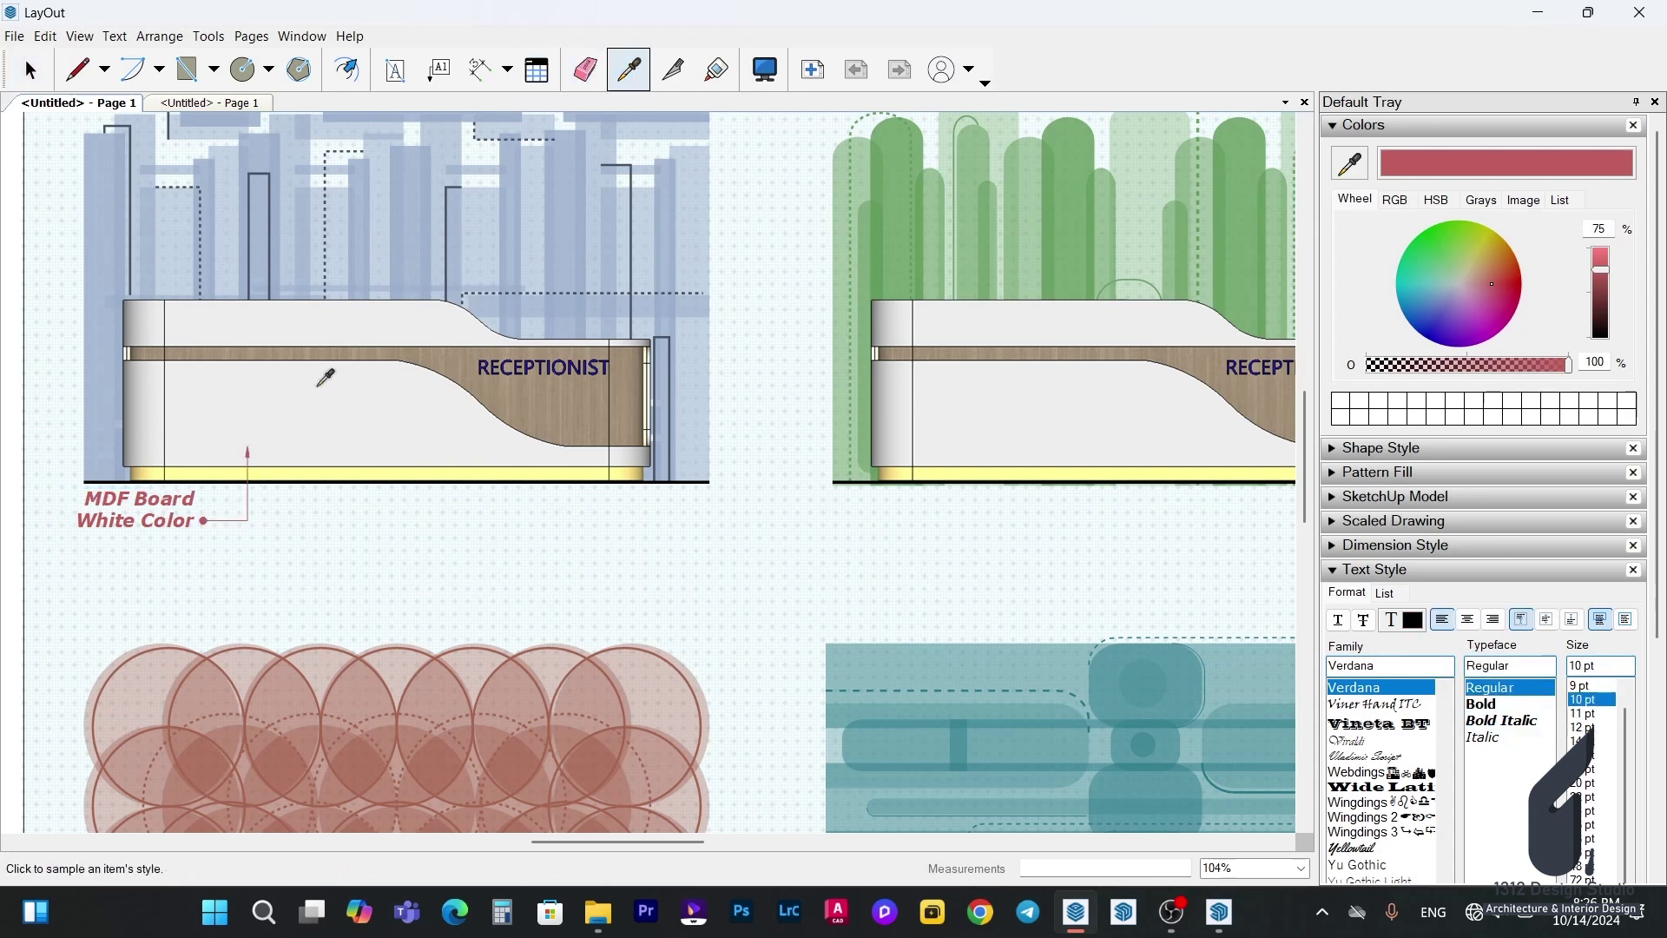
click(211, 512)
click(439, 69)
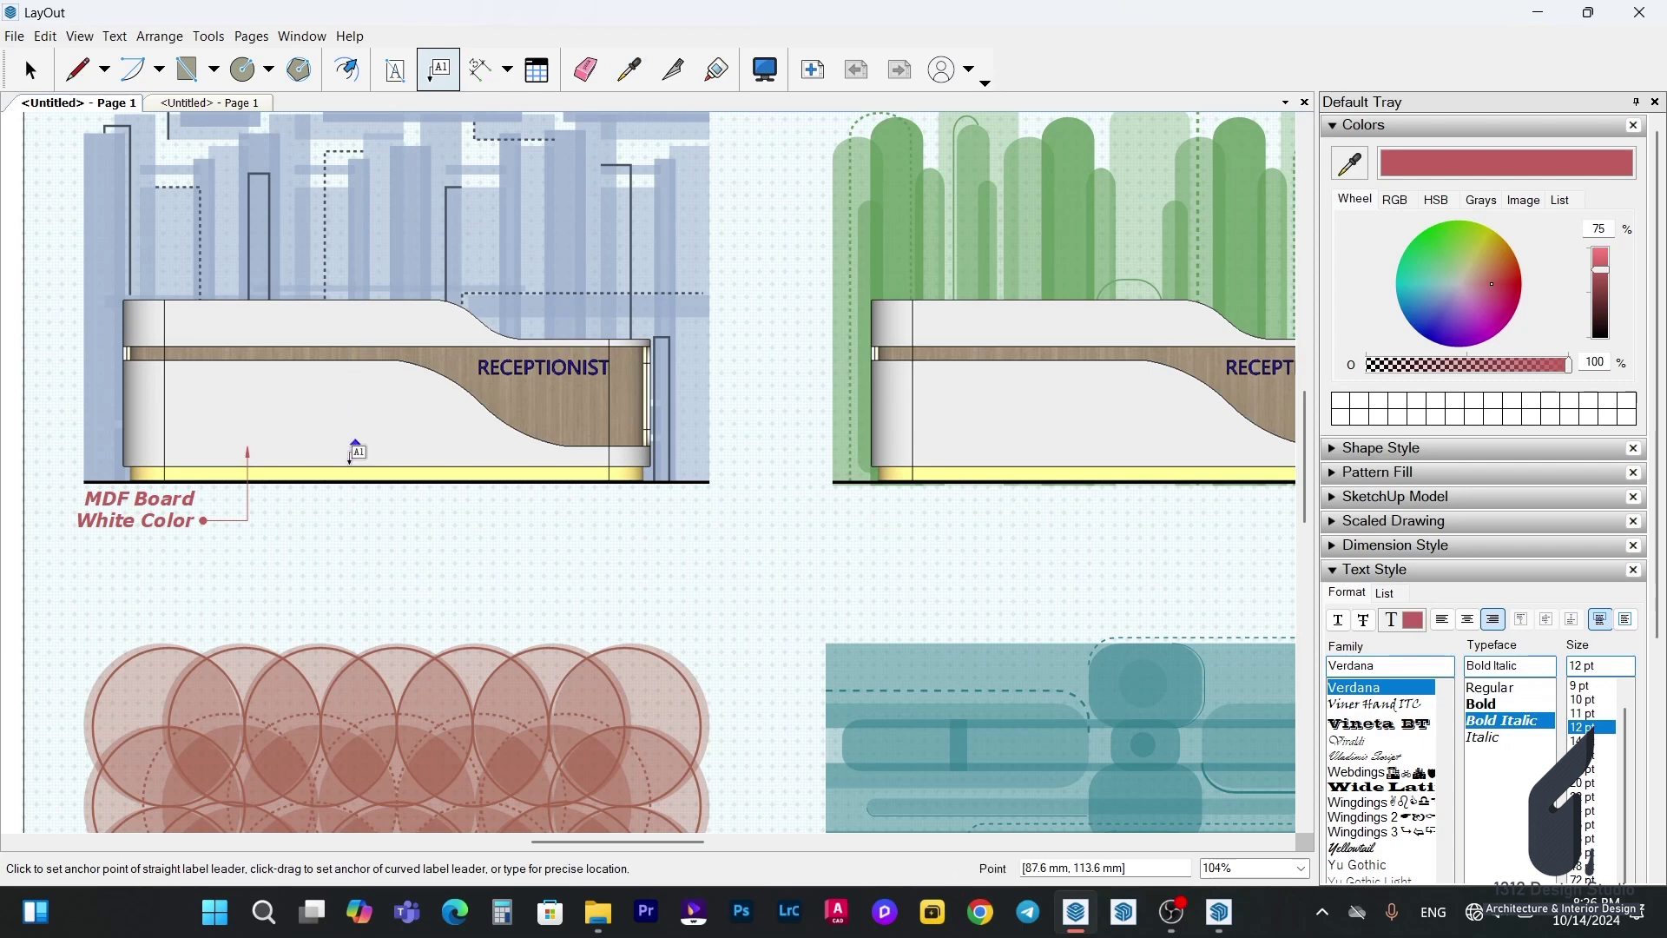
scroll(345, 470, up, 3)
click(335, 471)
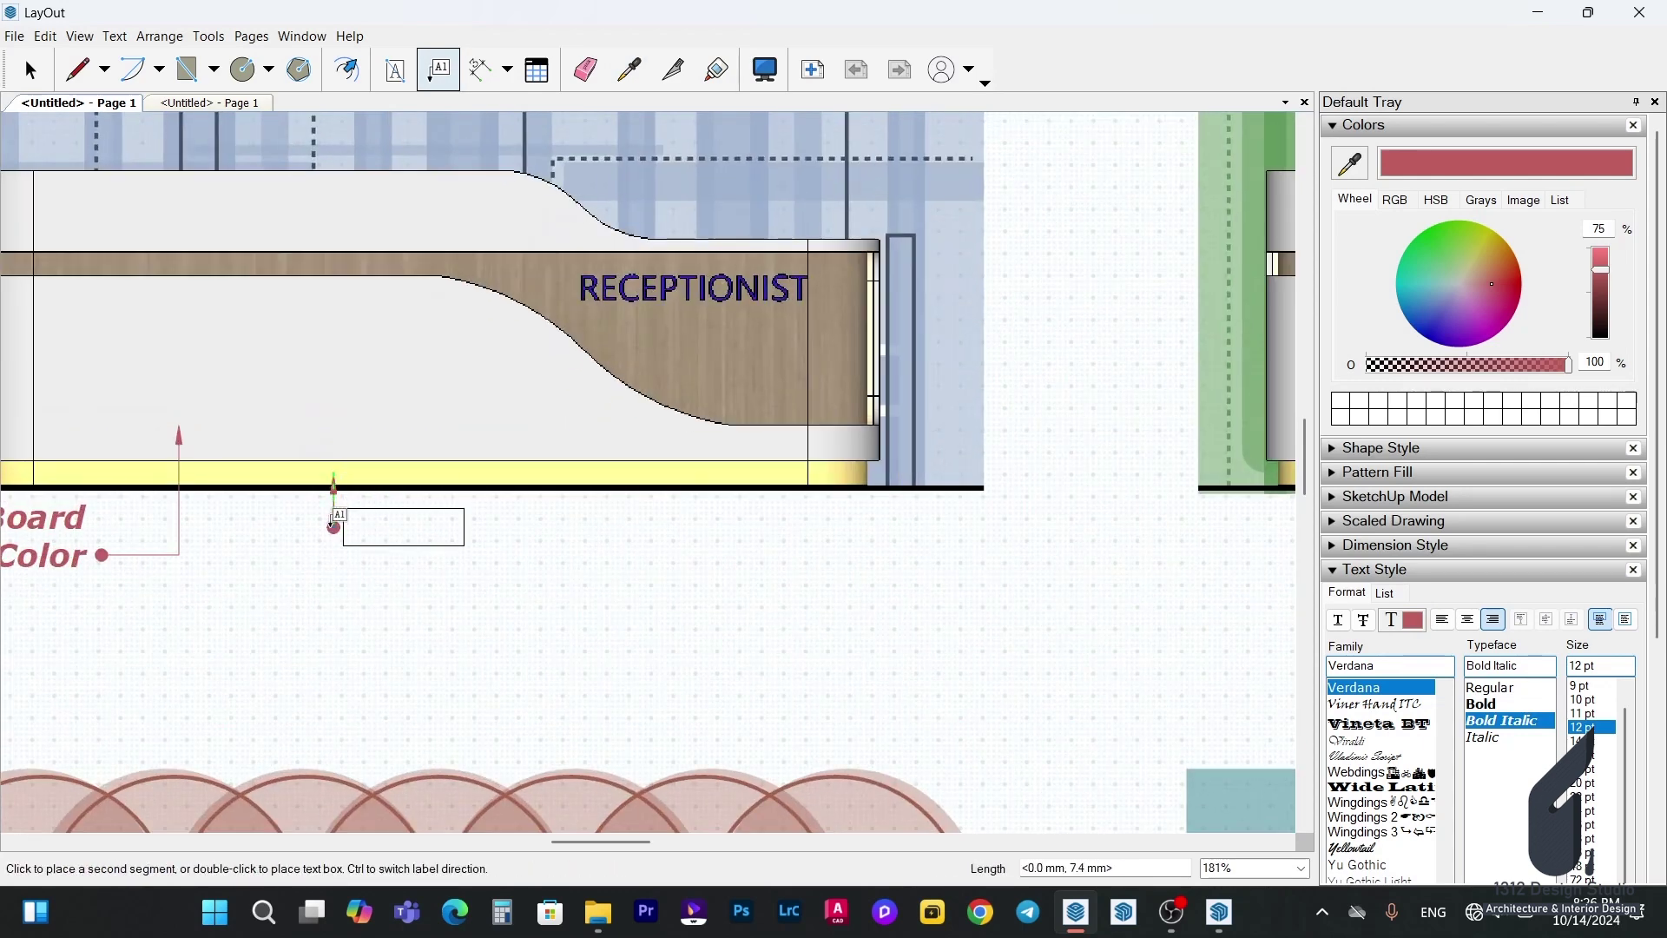
click(334, 551)
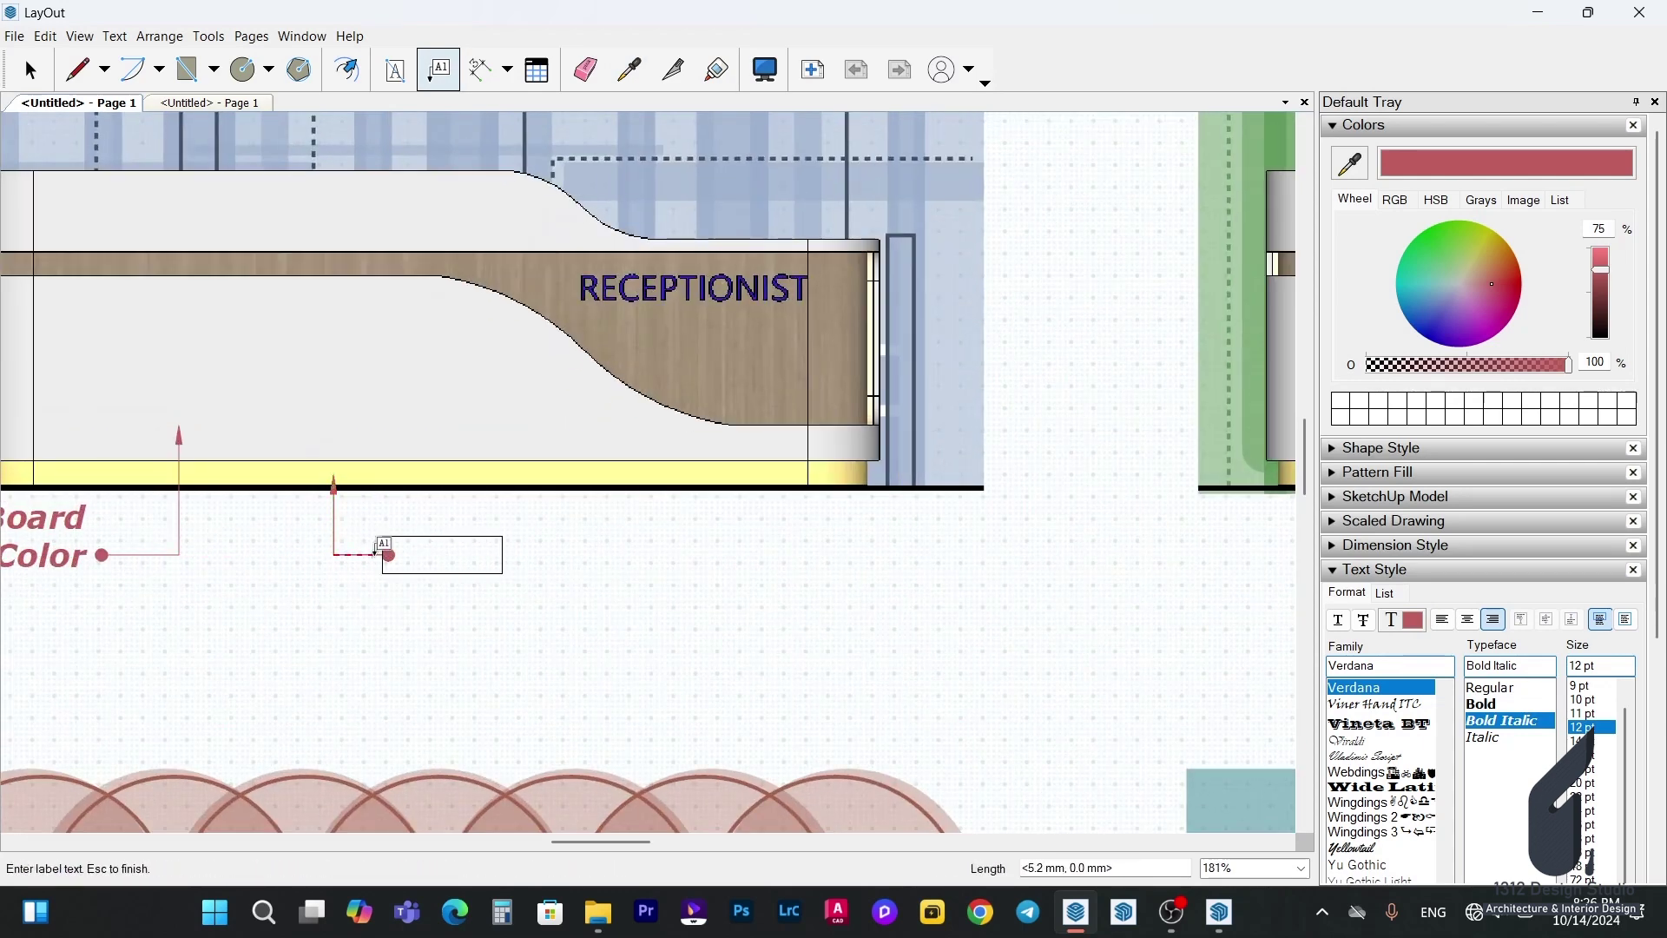
text(S)
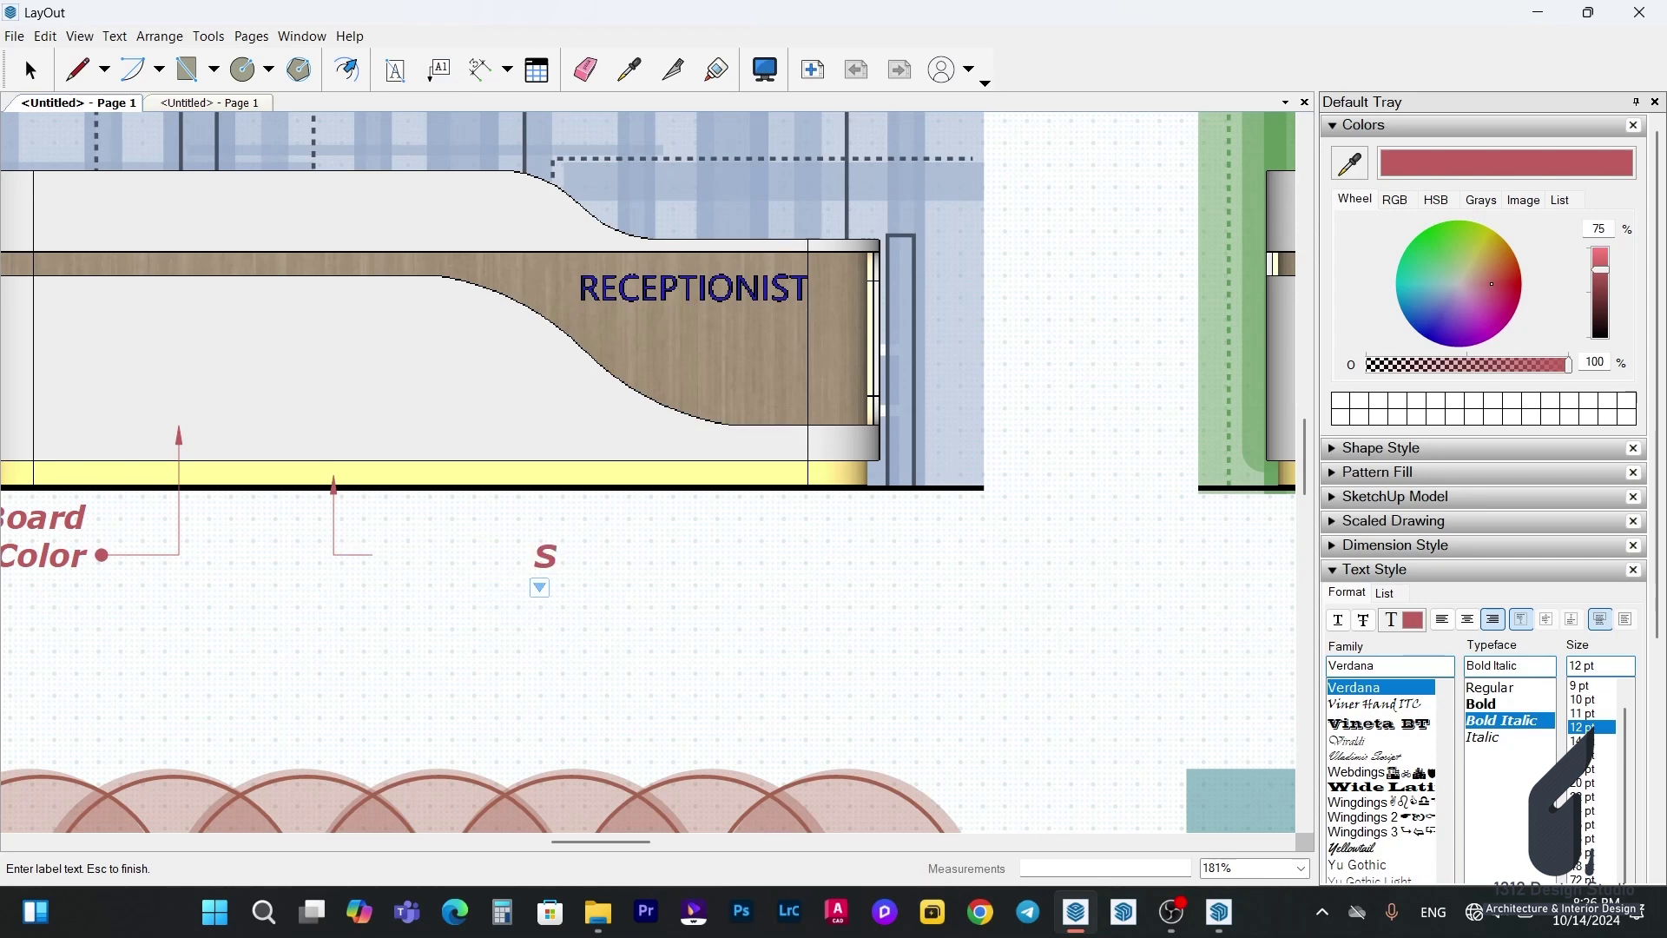
text(tainless Steel)
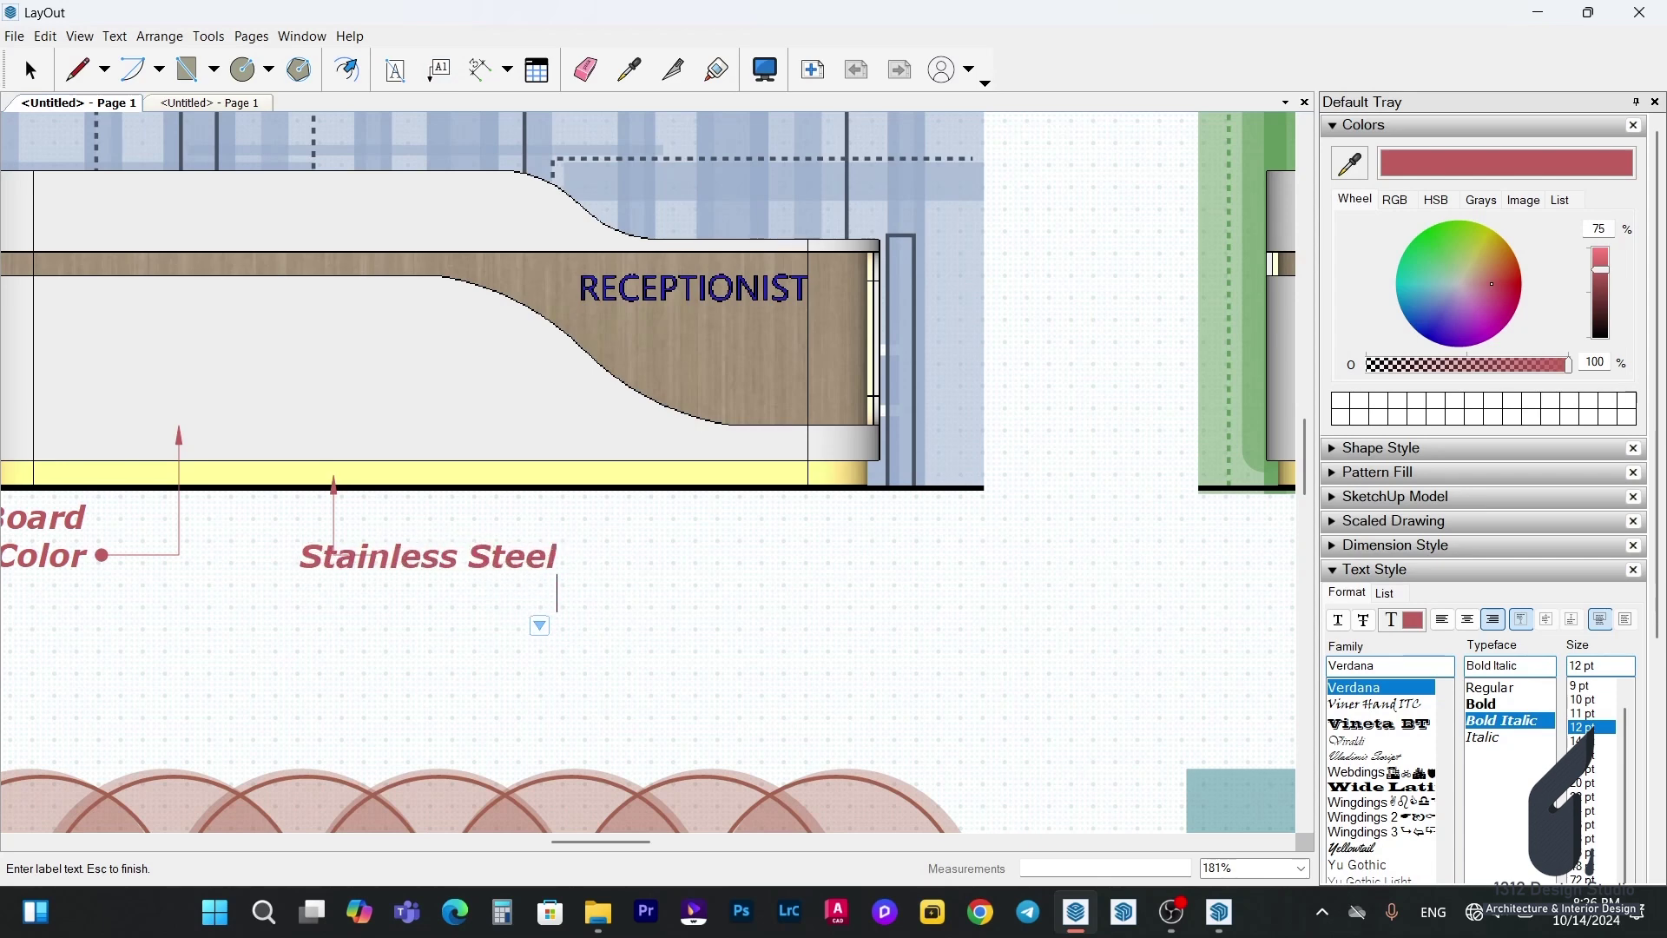
key(Return)
text(Gold Color)
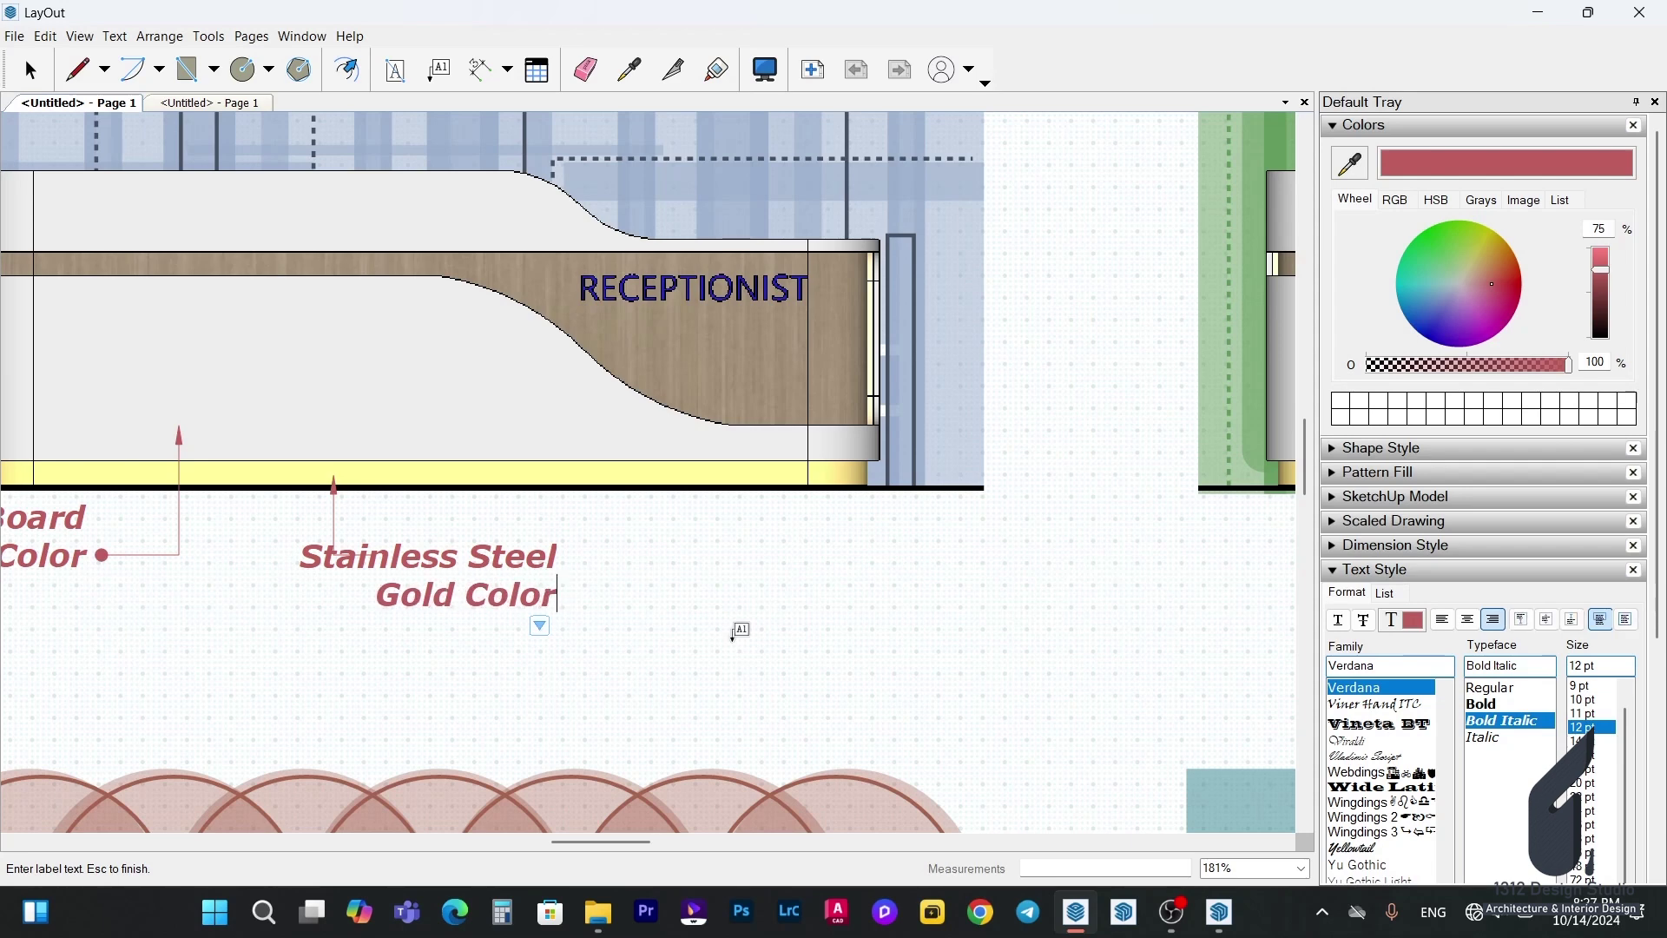
key(Escape)
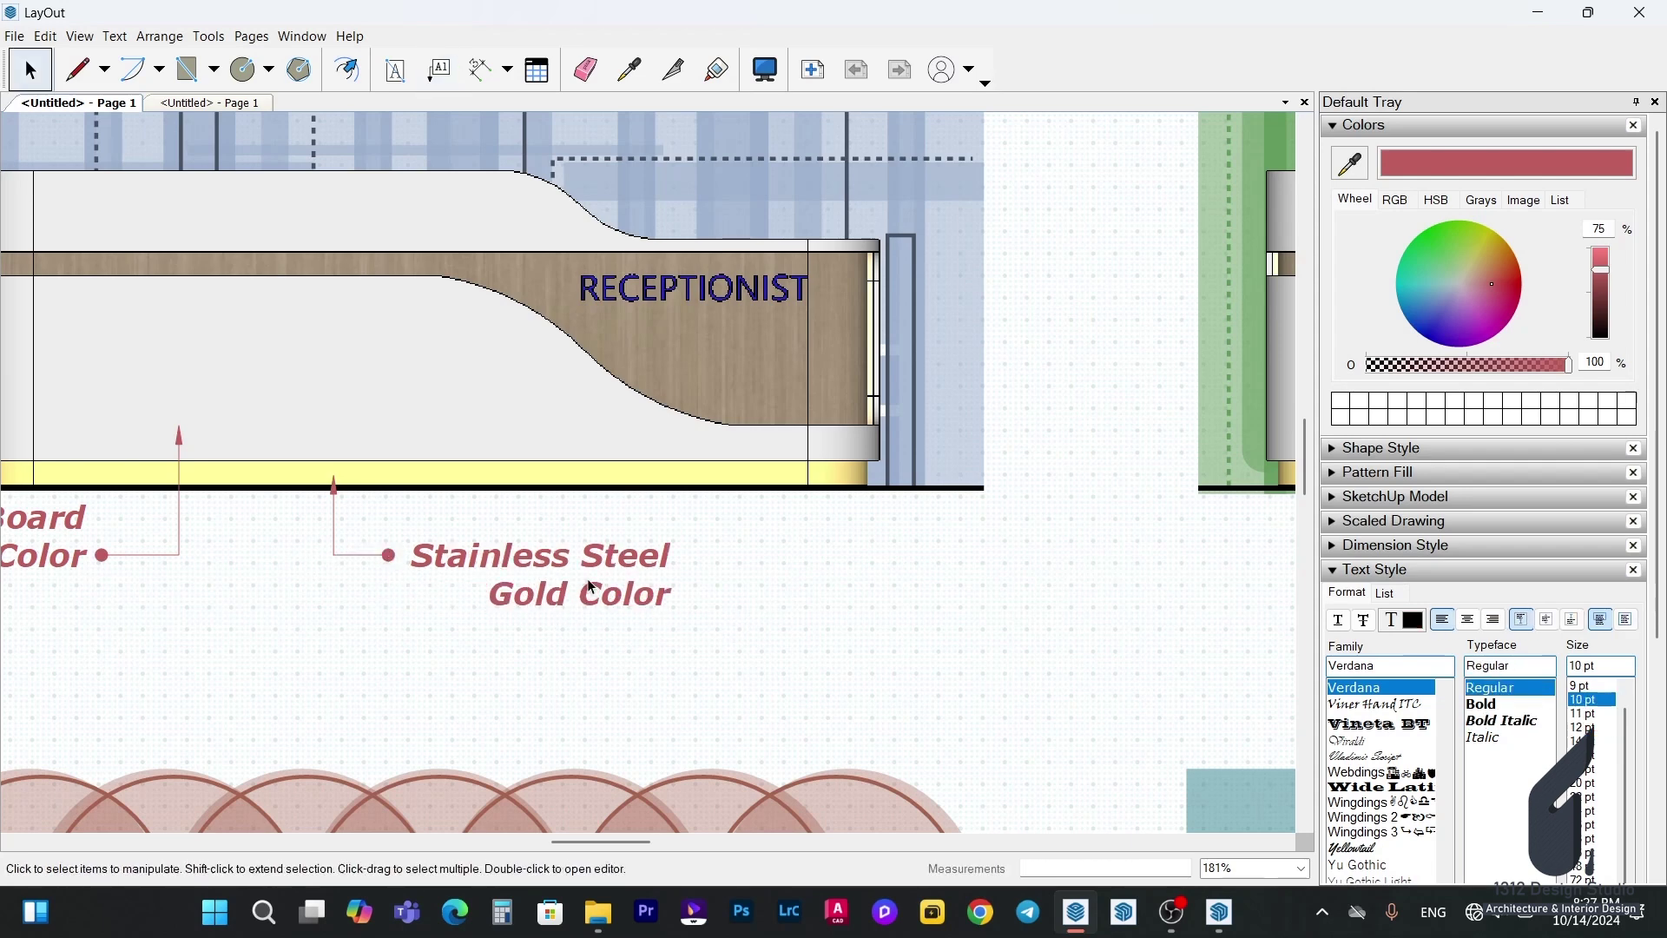
click(1443, 619)
click(754, 580)
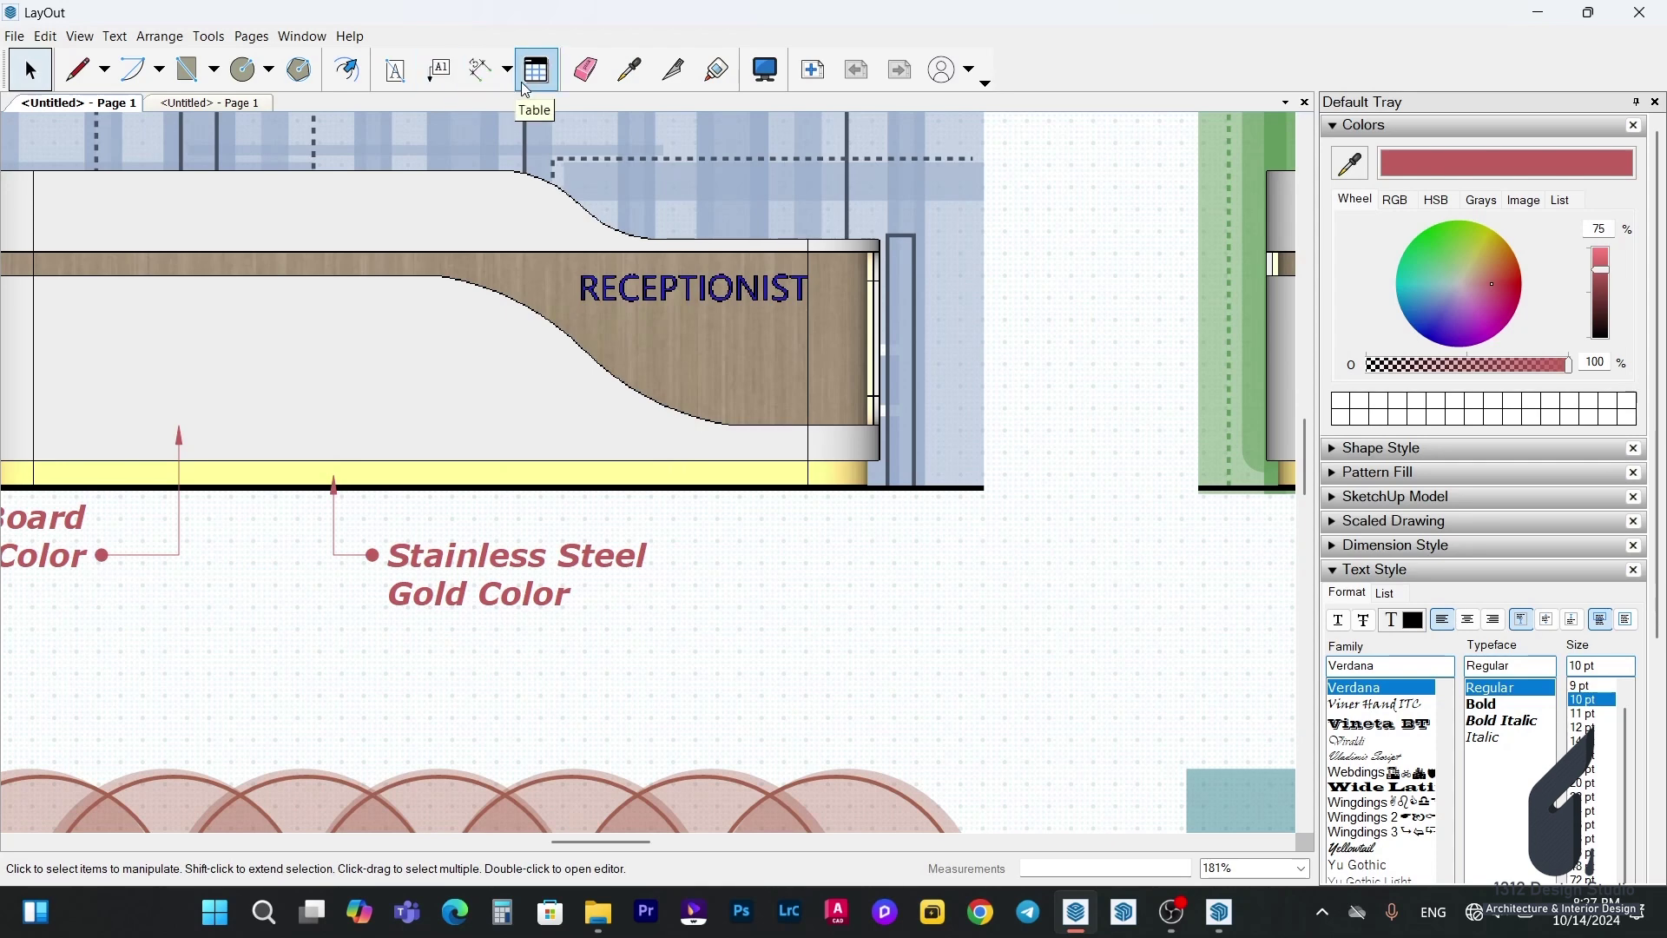
Add a label "MDF Board / Woodgrain Texture" pointing to the blue-pattern counter's wood panel, using the stainless steel label's sampled style.
click(628, 69)
click(378, 545)
click(438, 70)
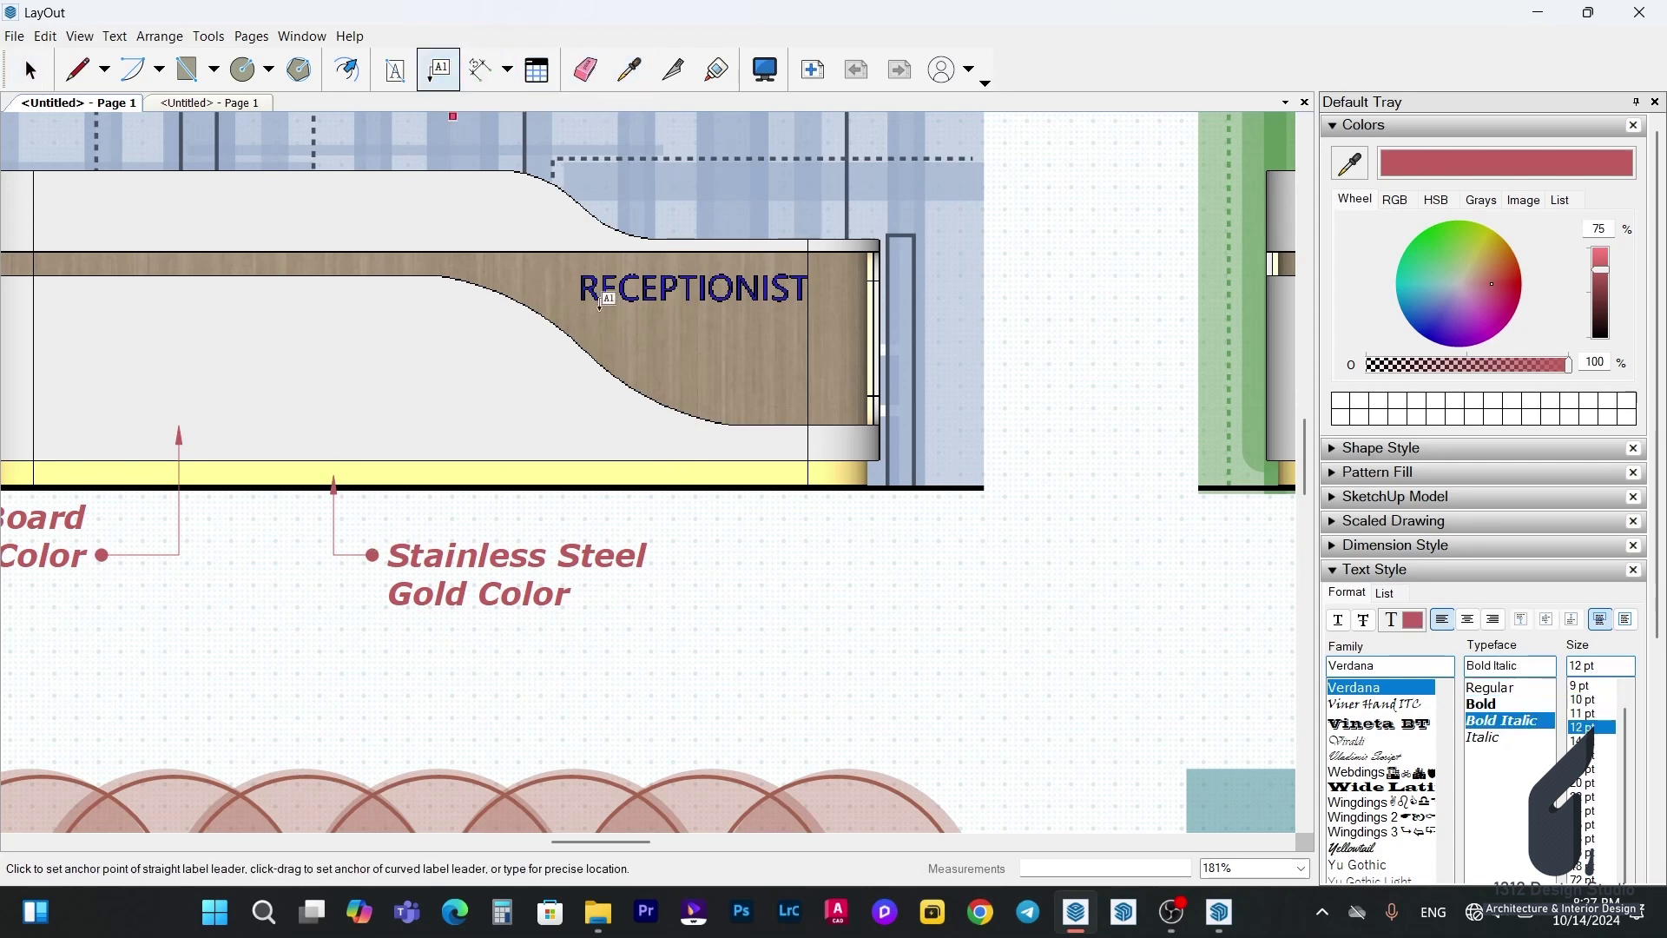
click(720, 391)
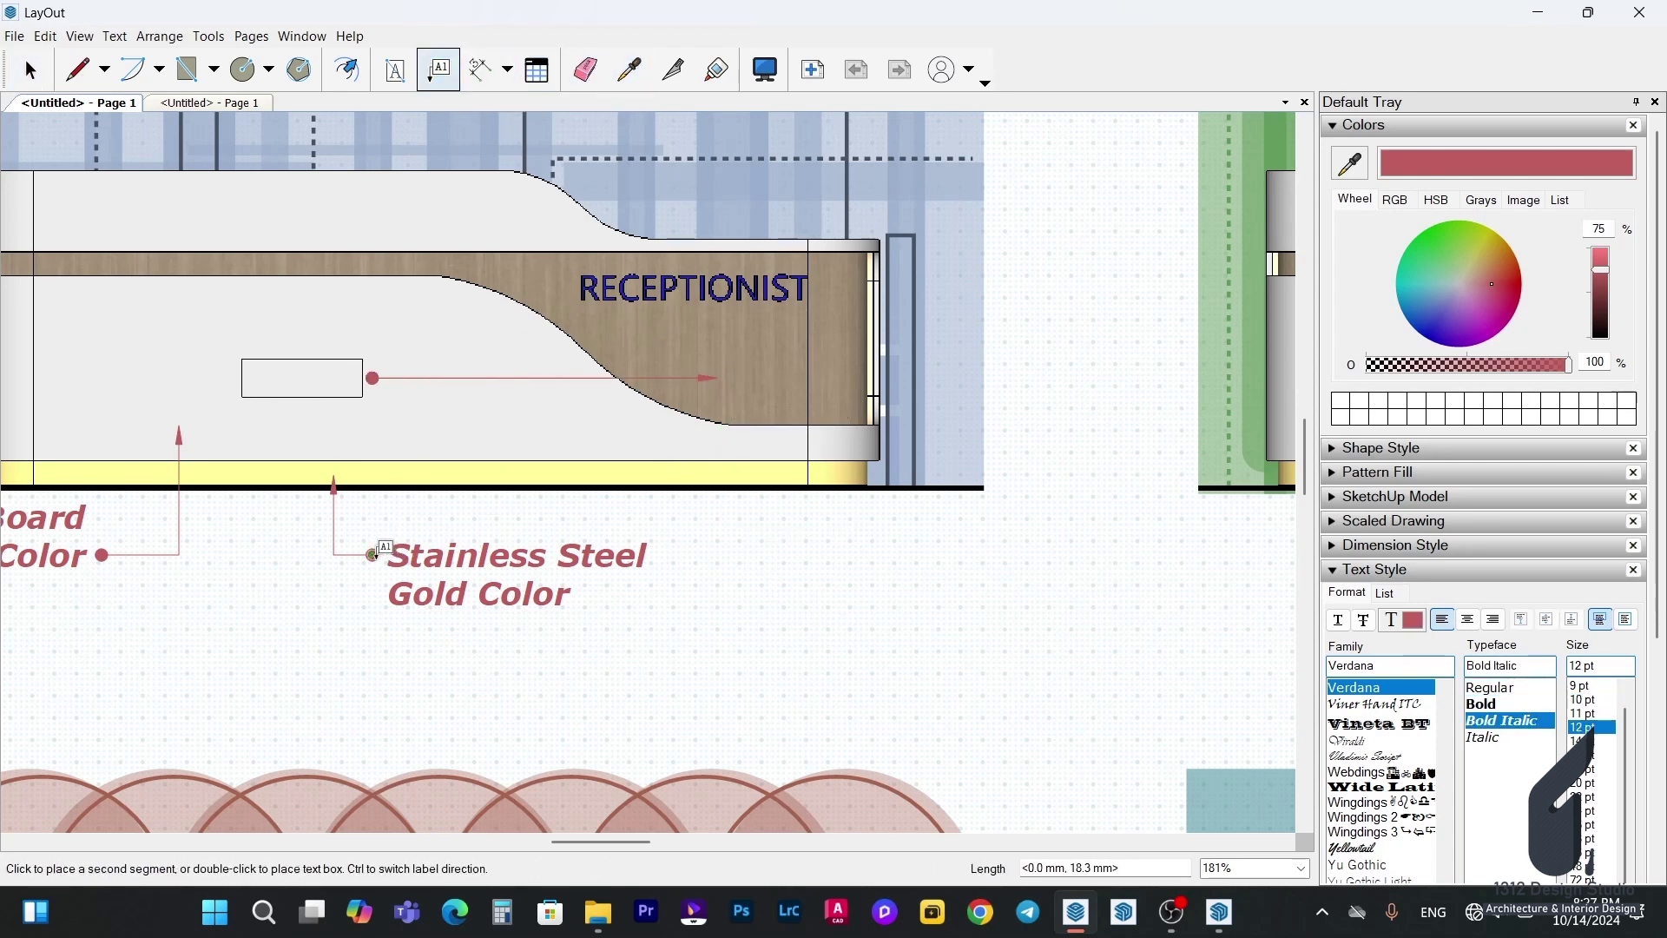
click(719, 552)
click(786, 554)
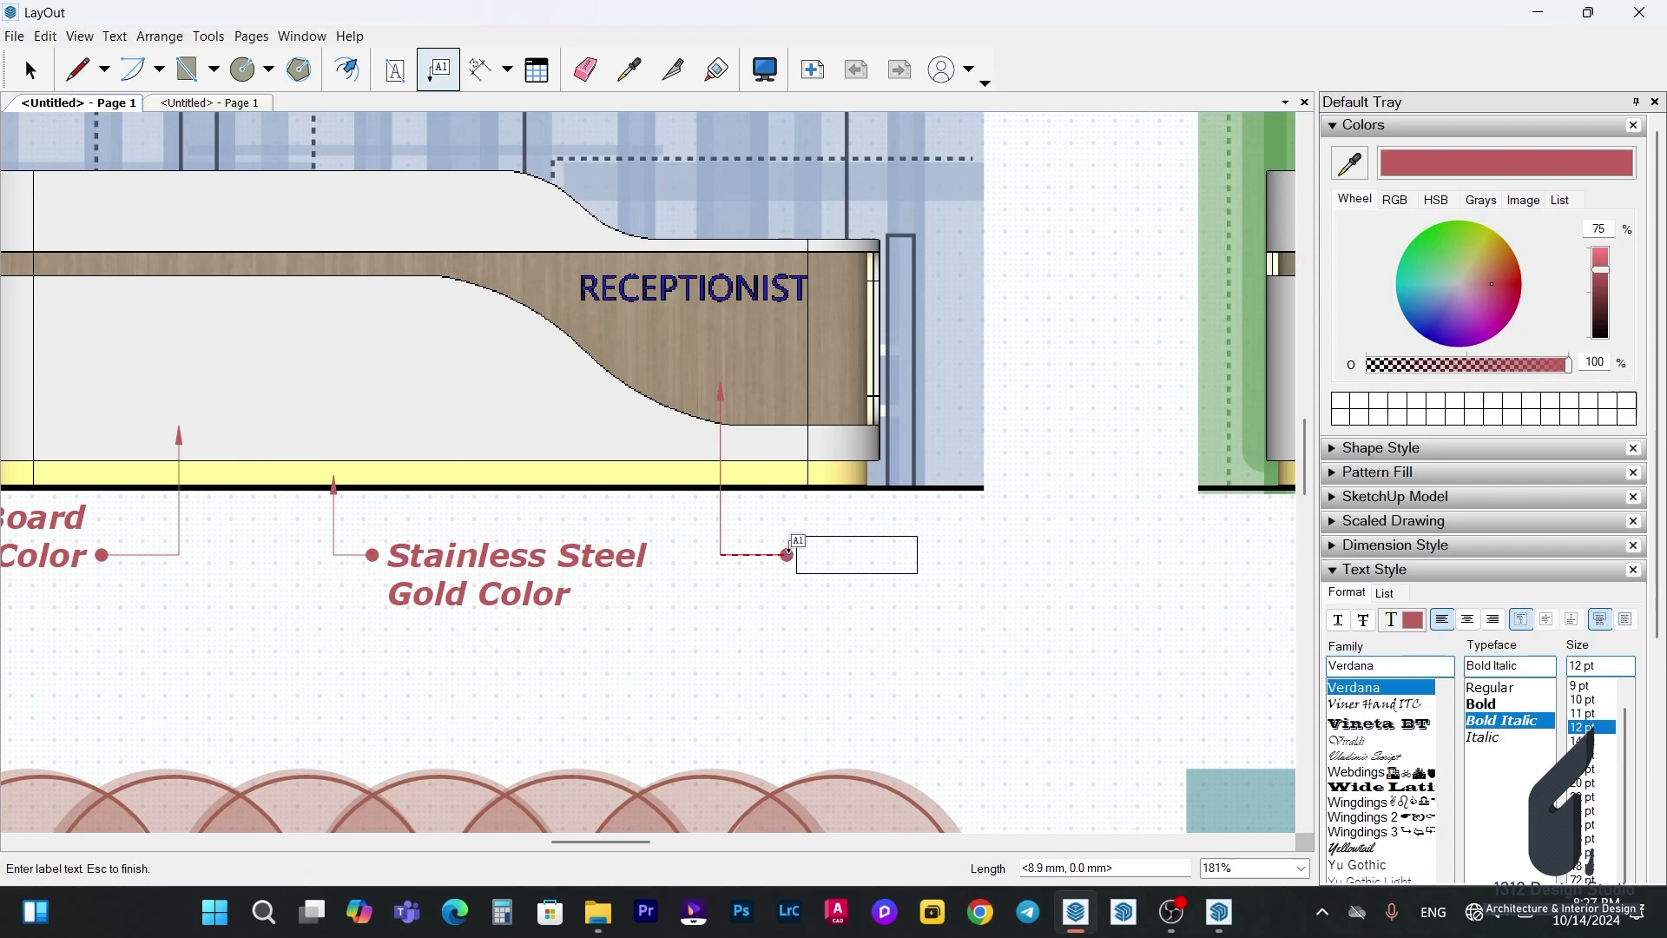
text(MD)
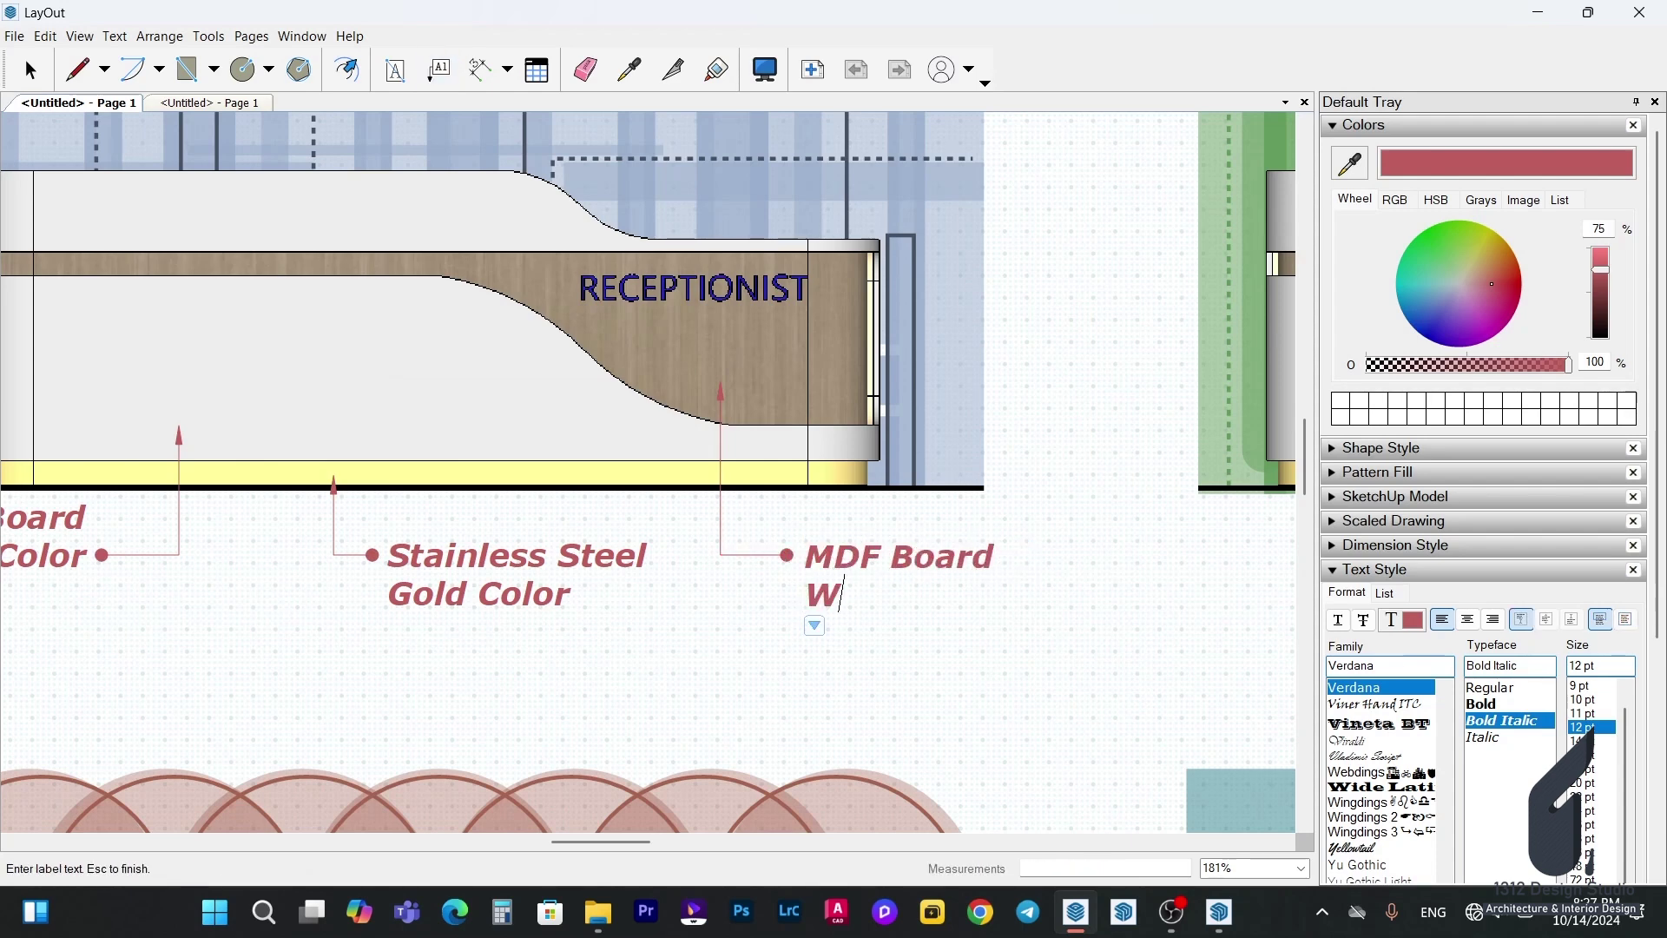
text(F Board)
key(Return)
text(Woodgrain Text)
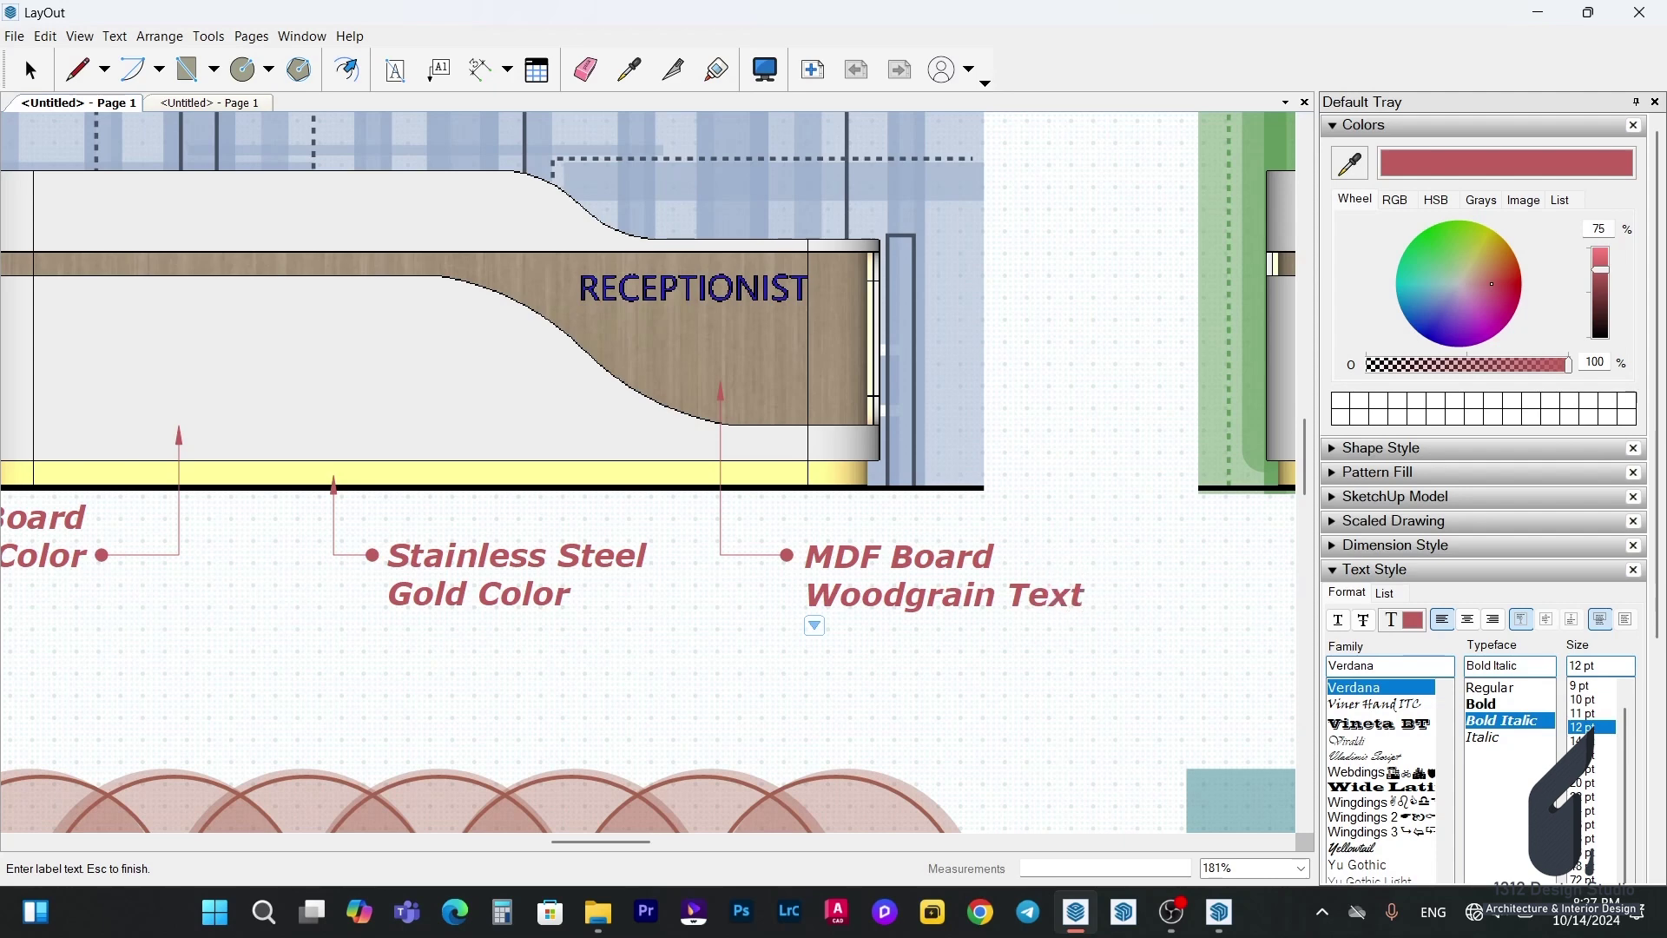
text(ure)
click(674, 645)
Copy the three material labels from the blue-pattern counter across to the same place under the green-pattern counter.
scroll(773, 612, down, 5)
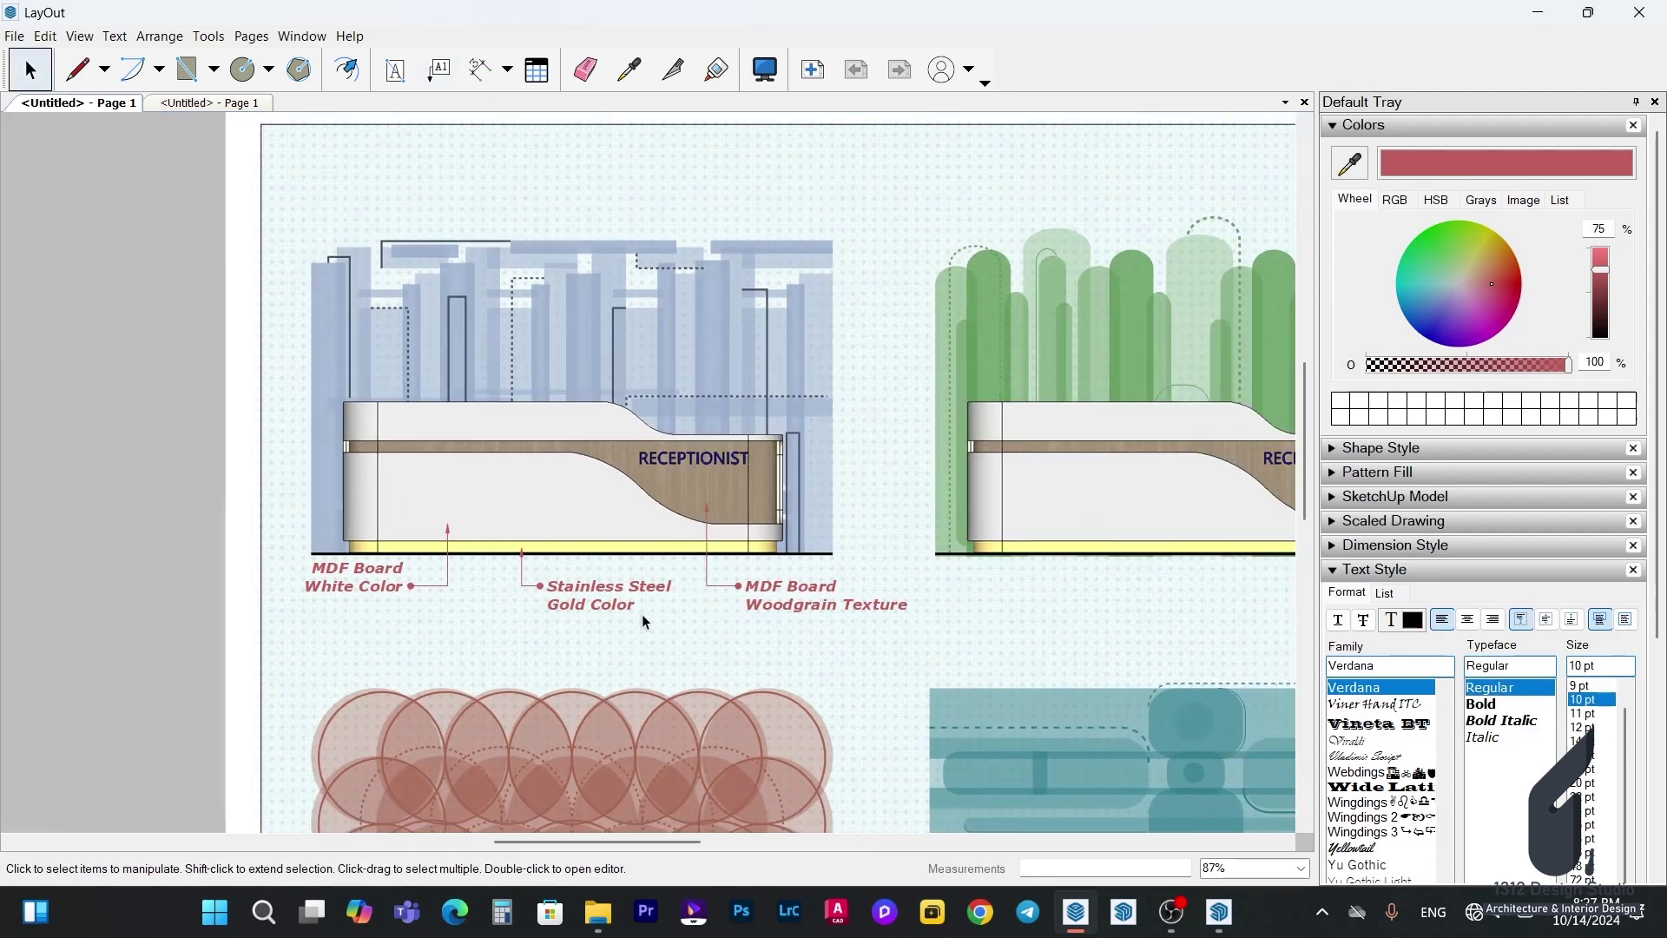
scroll(583, 603, down, 2)
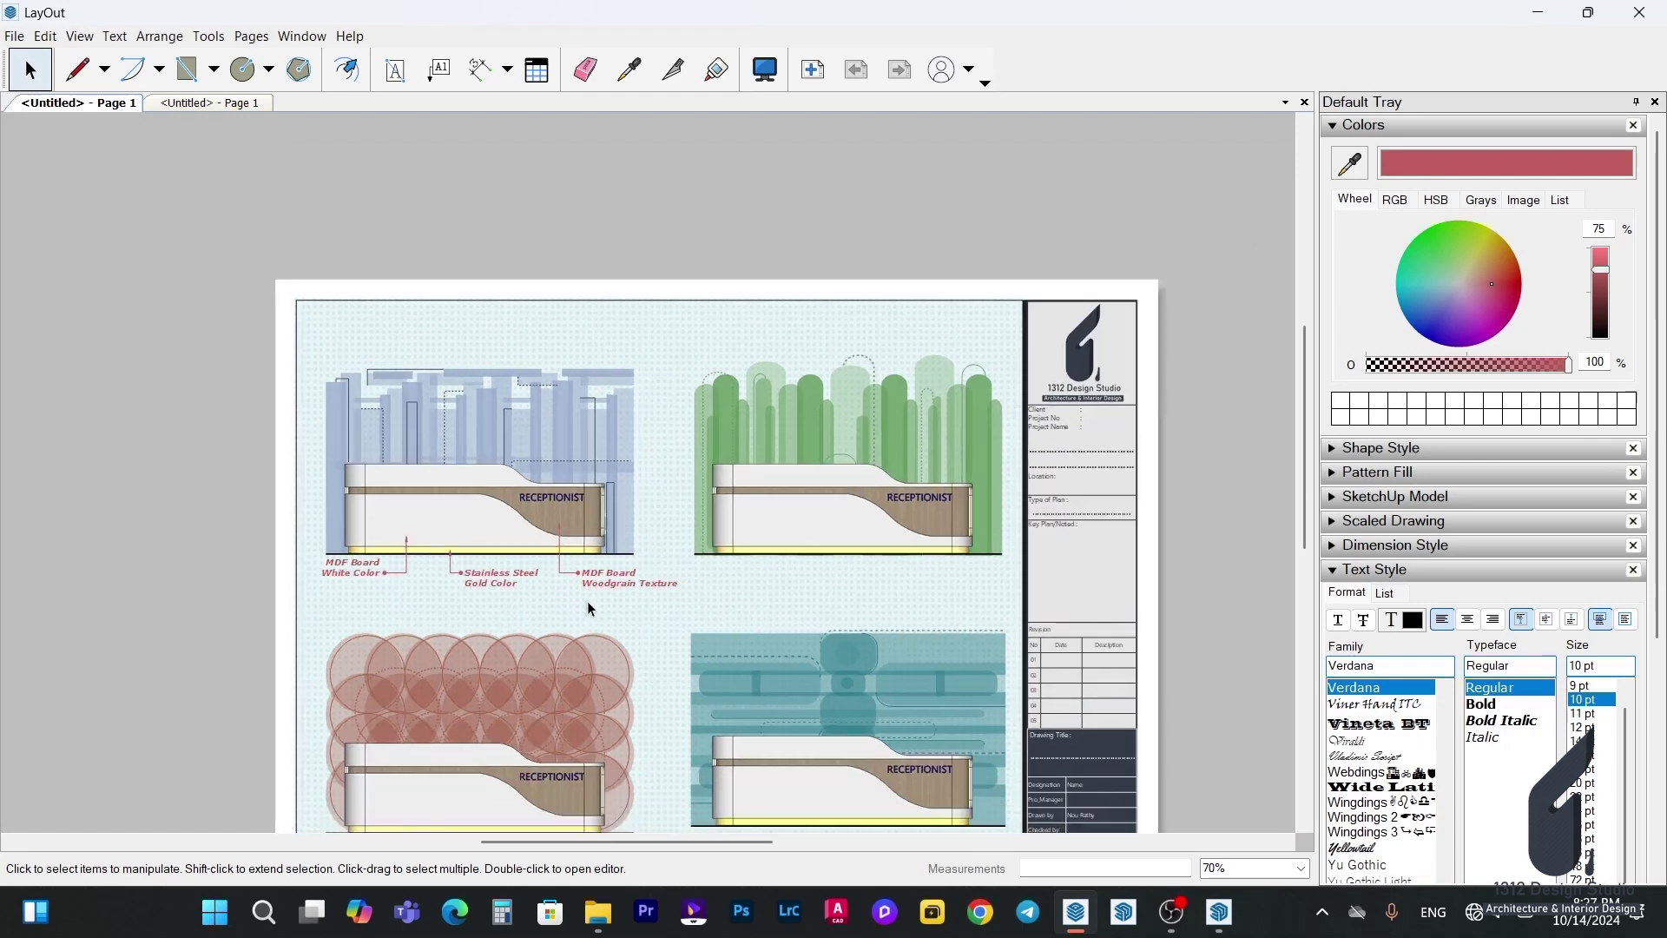
drag(575, 603, 817, 560)
Rewrap the woodgrain labels under the green-pattern and blue-pattern counters to three lines: "MDF Board / Woodgrain / Texture".
double_click(1081, 579)
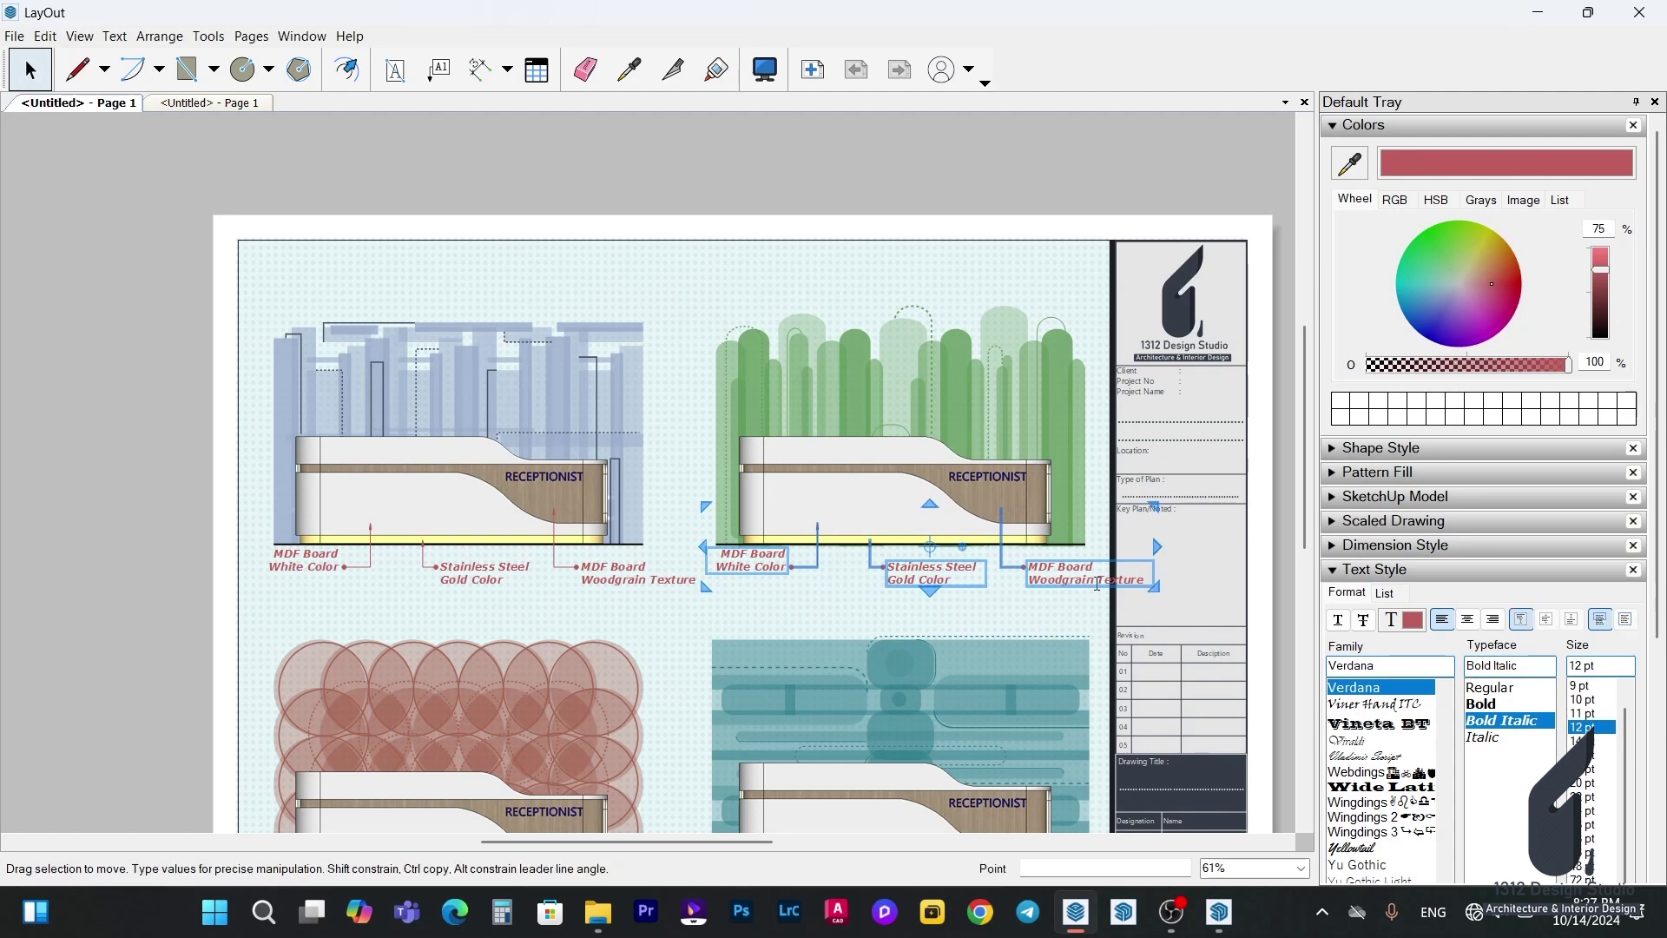
click(1098, 584)
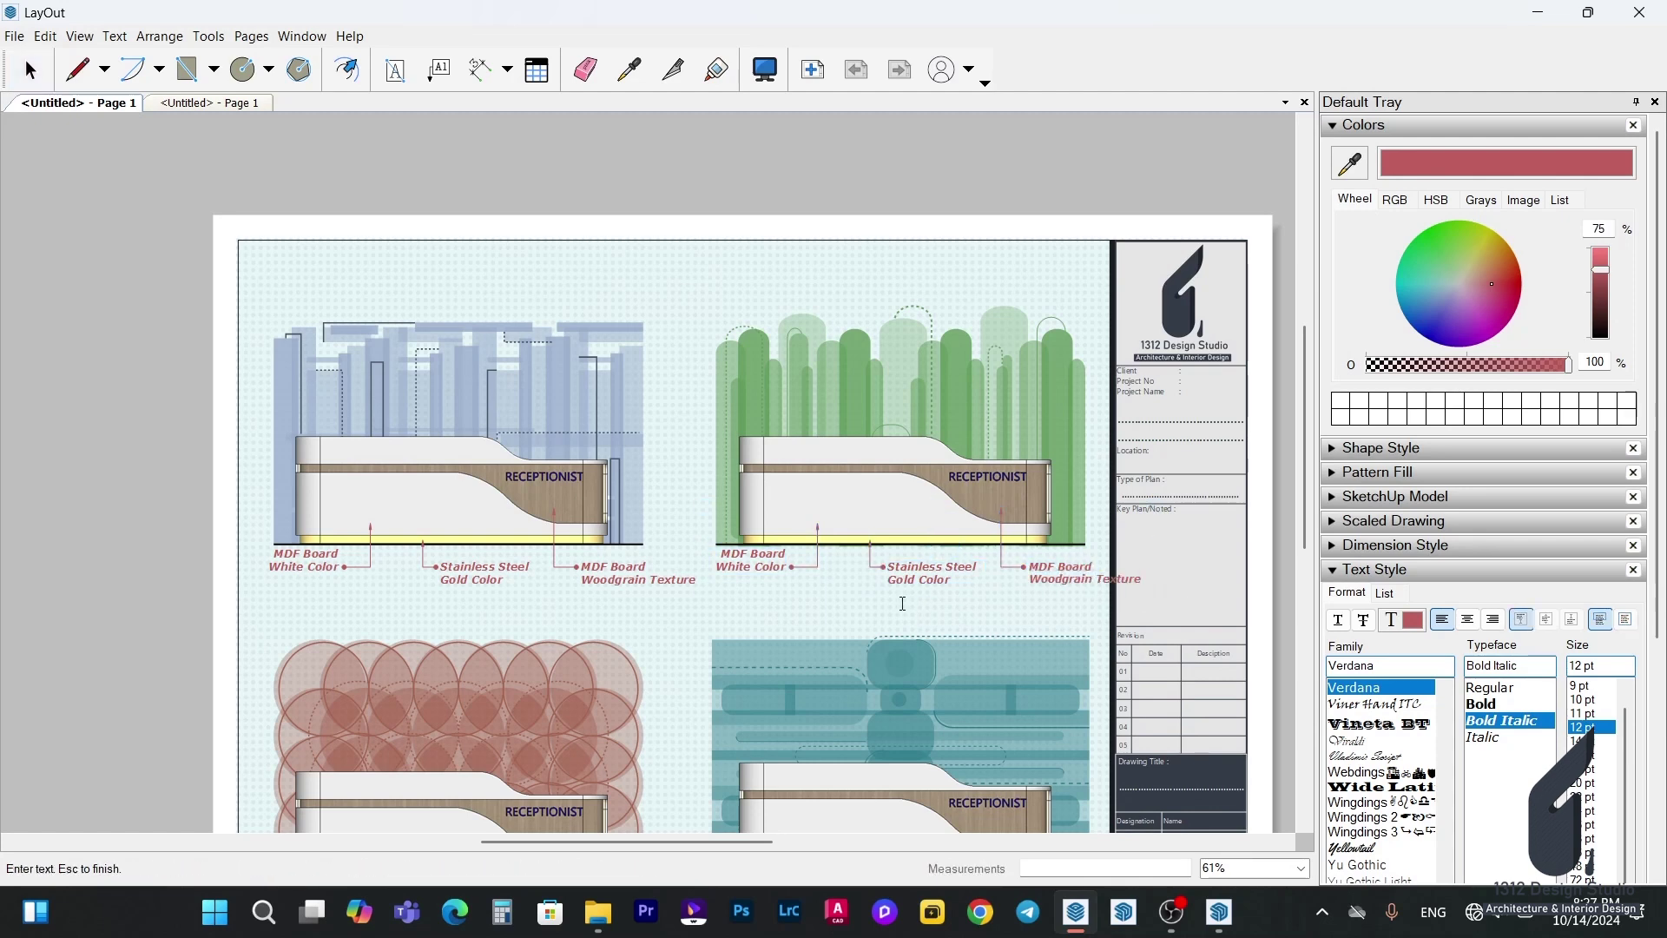
click(649, 577)
scroll(649, 576, up, 1)
double_click(649, 578)
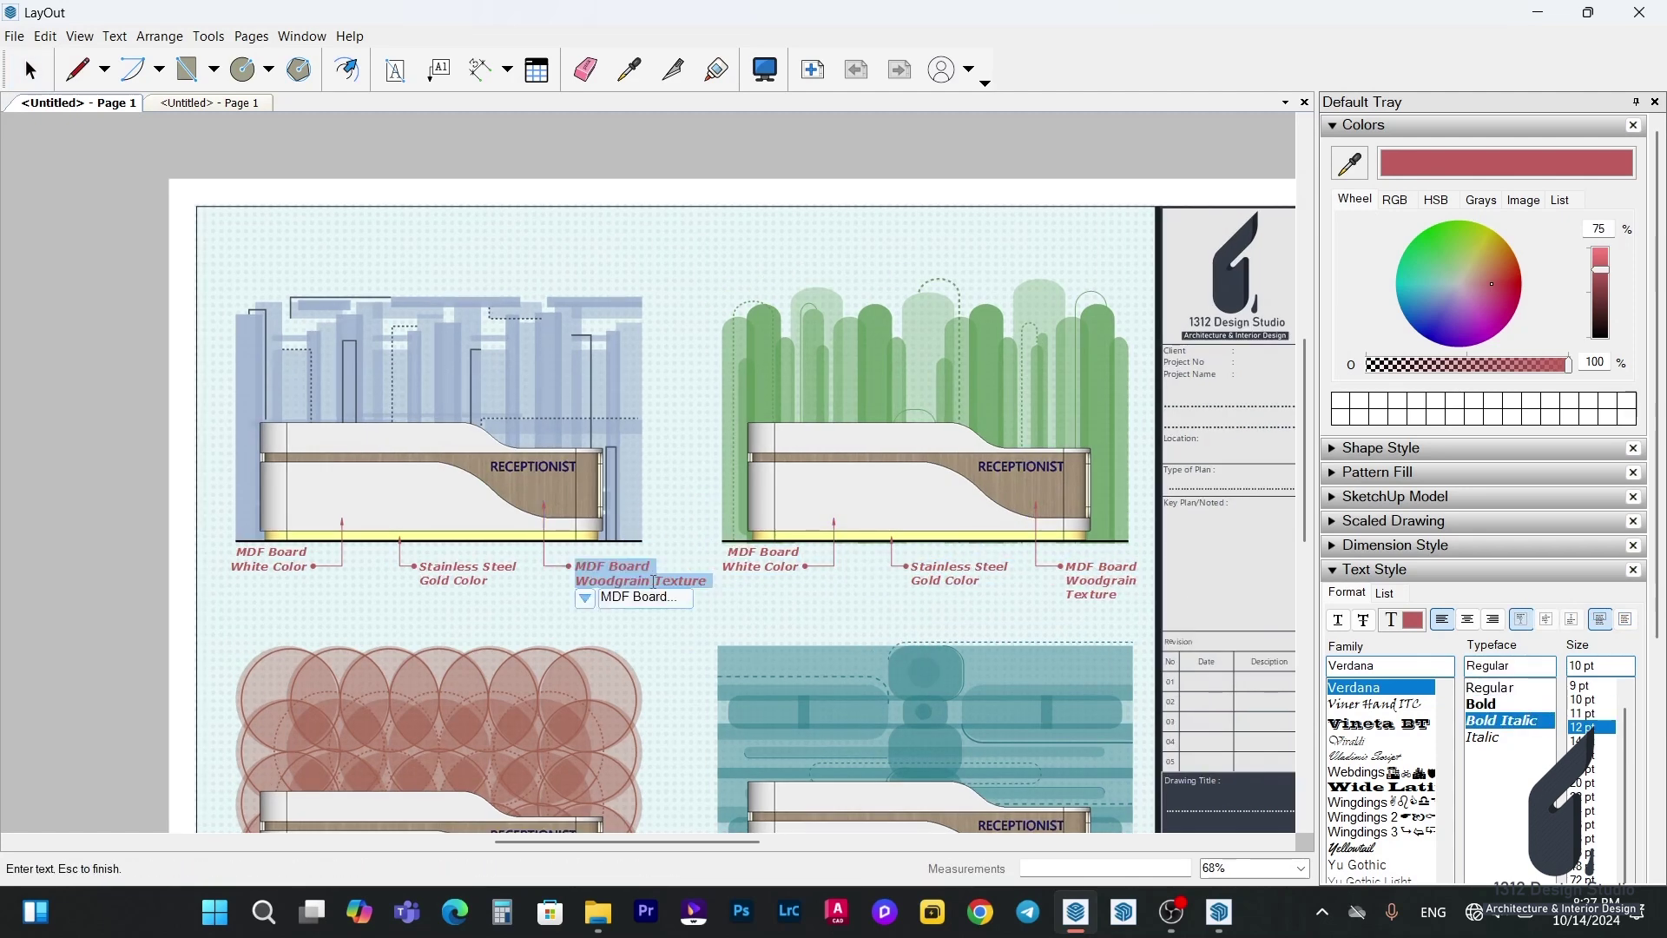
click(656, 583)
key(Escape)
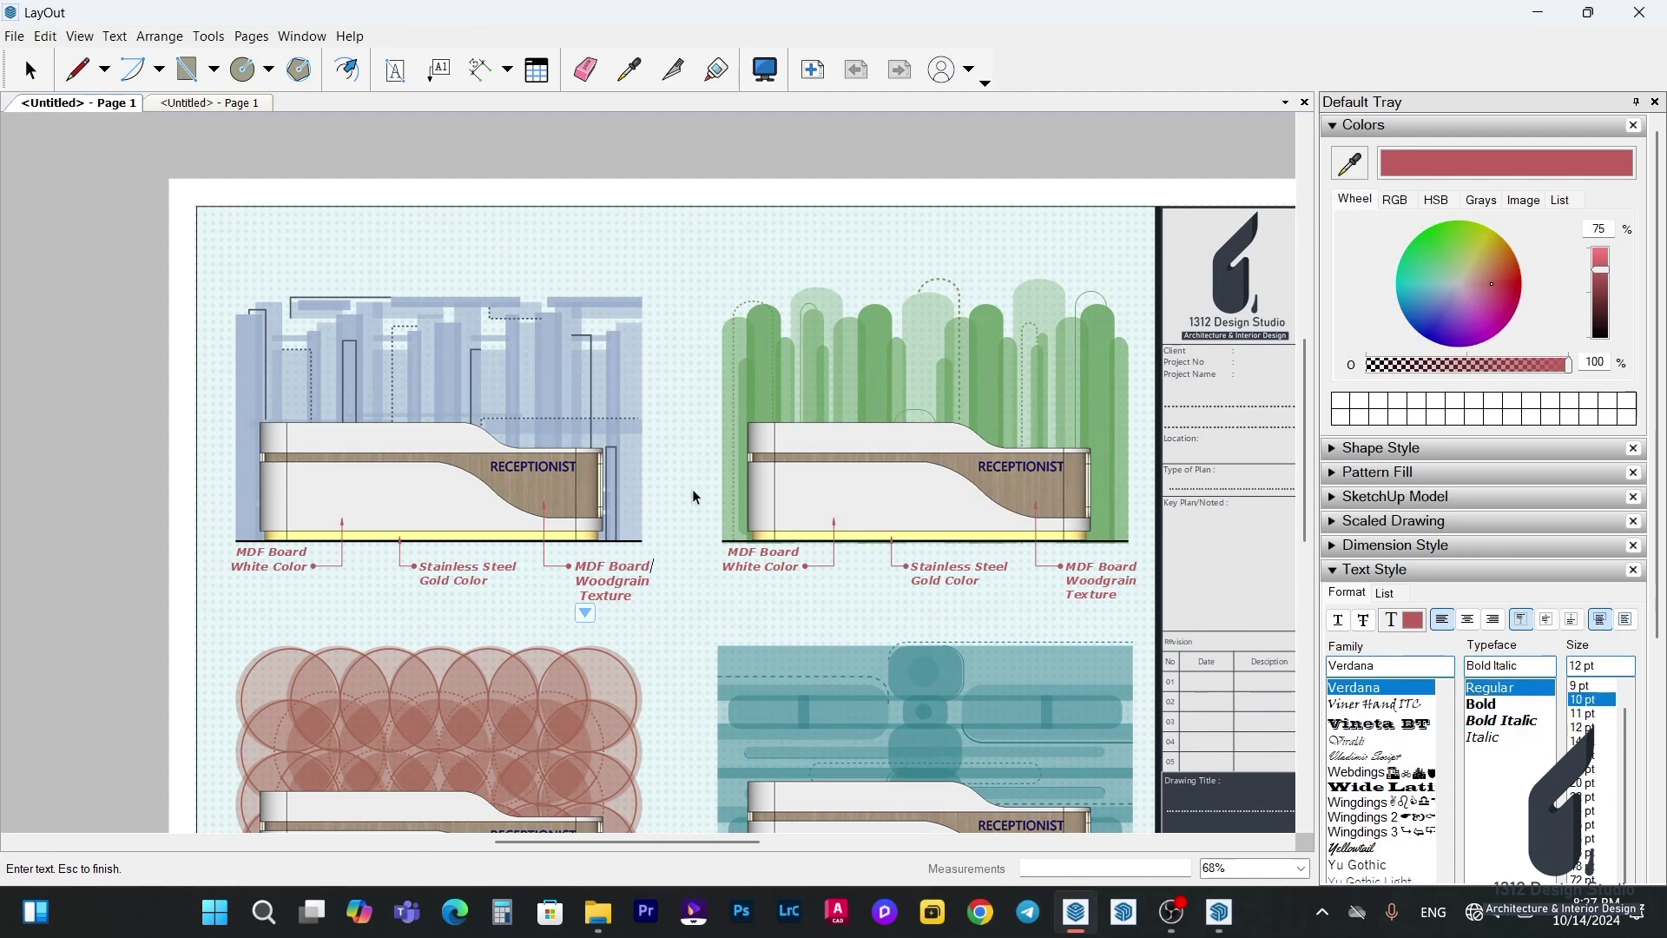
Move all four counter elevations with their backgrounds and labels slightly upward on the sheet.
scroll(647, 446, down, 1)
scroll(647, 446, down, 2)
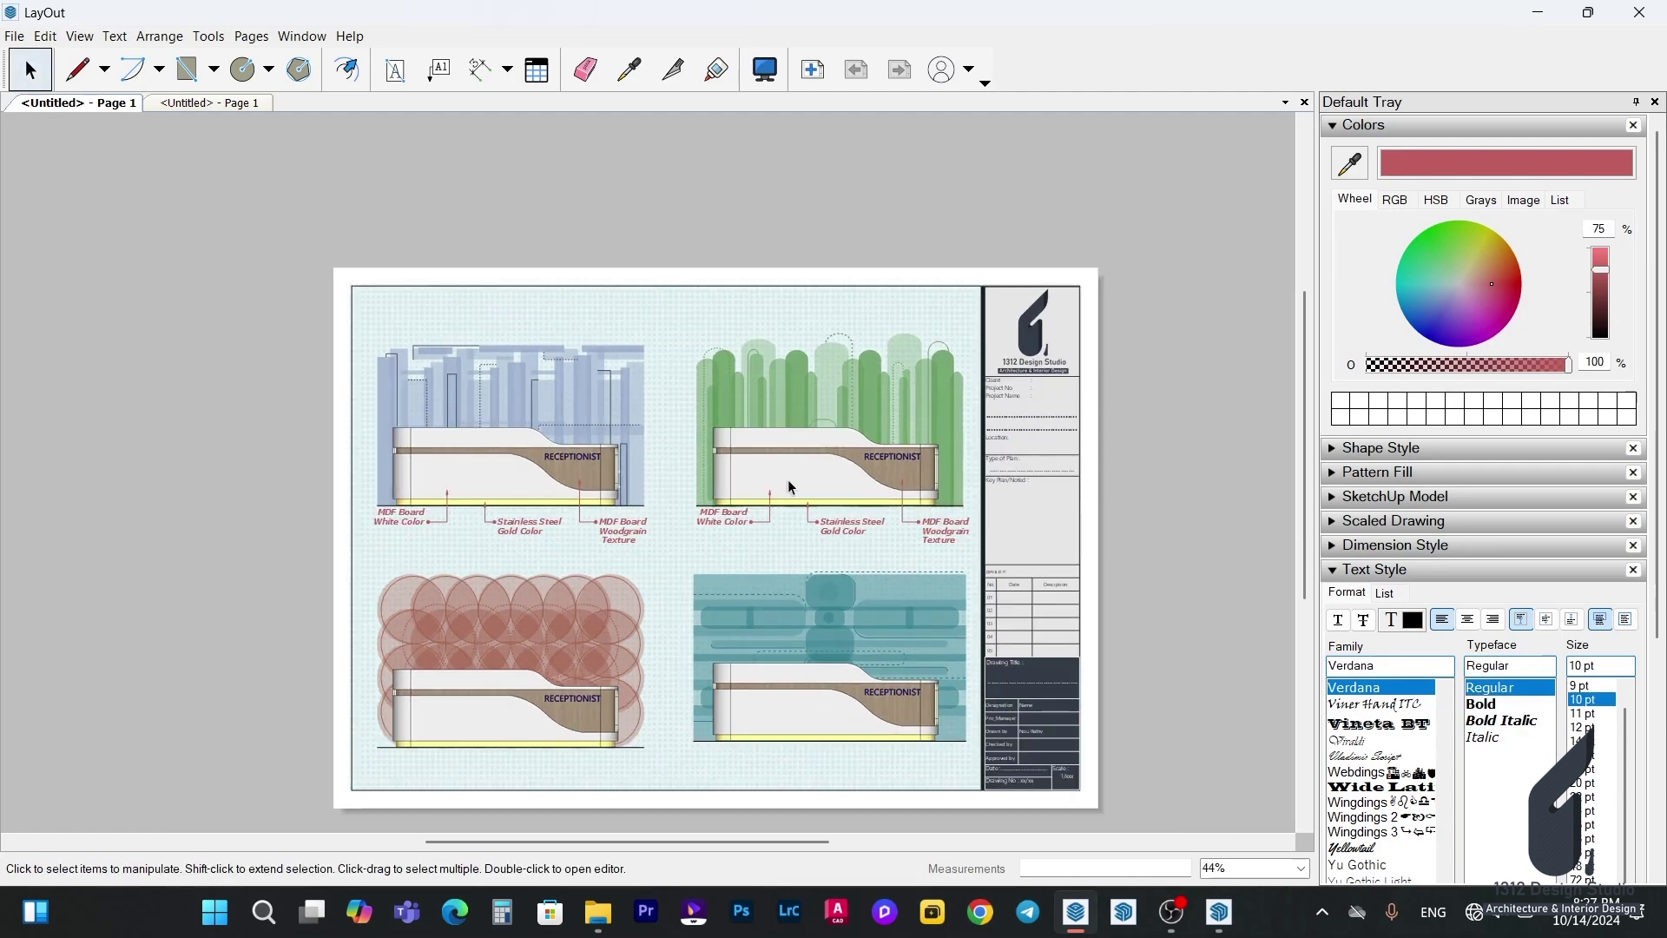
click(896, 719)
key(ctrl+a)
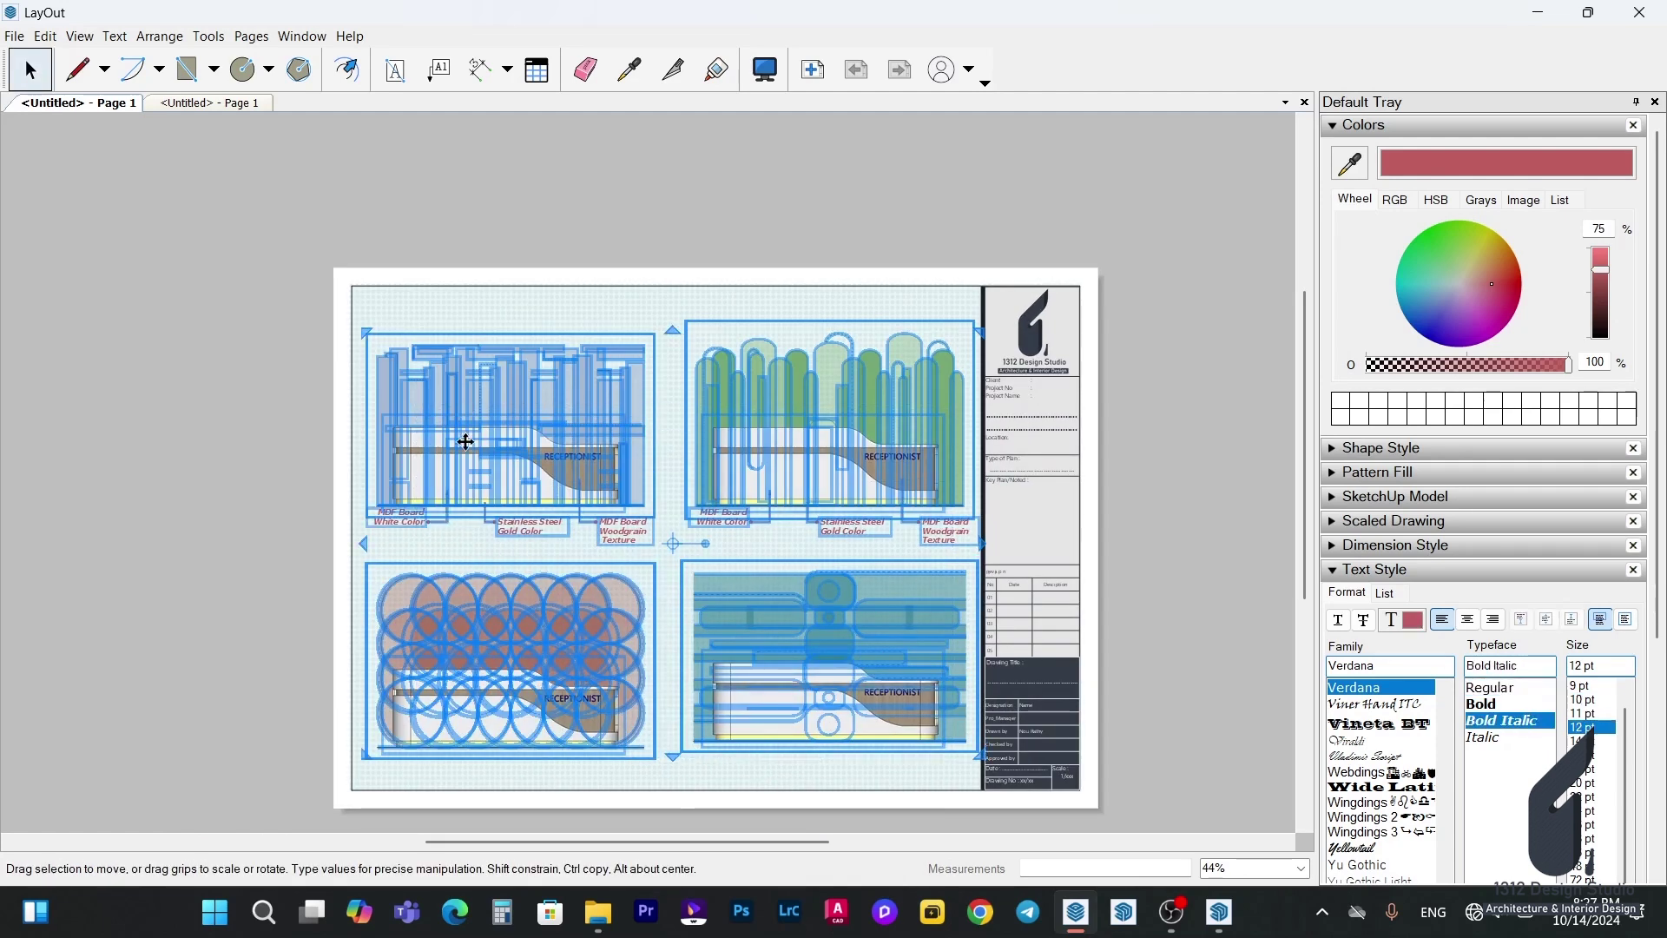
drag(462, 436, 465, 429)
click(216, 382)
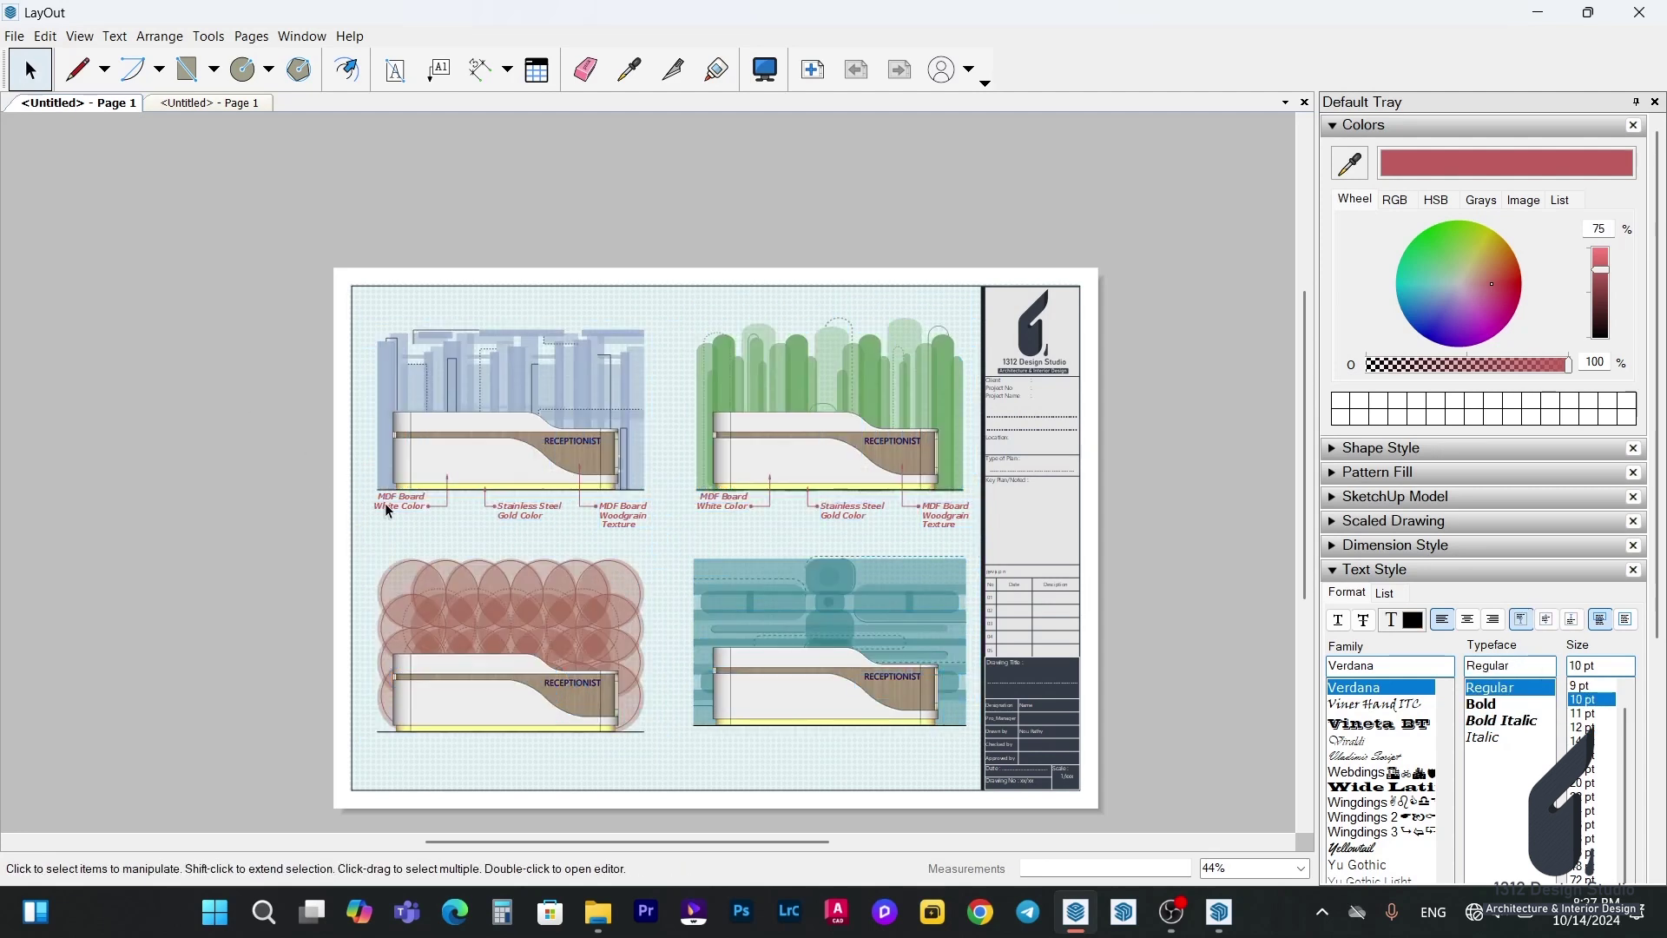
drag(358, 466, 681, 528)
shift+click(758, 510)
shift+click(860, 512)
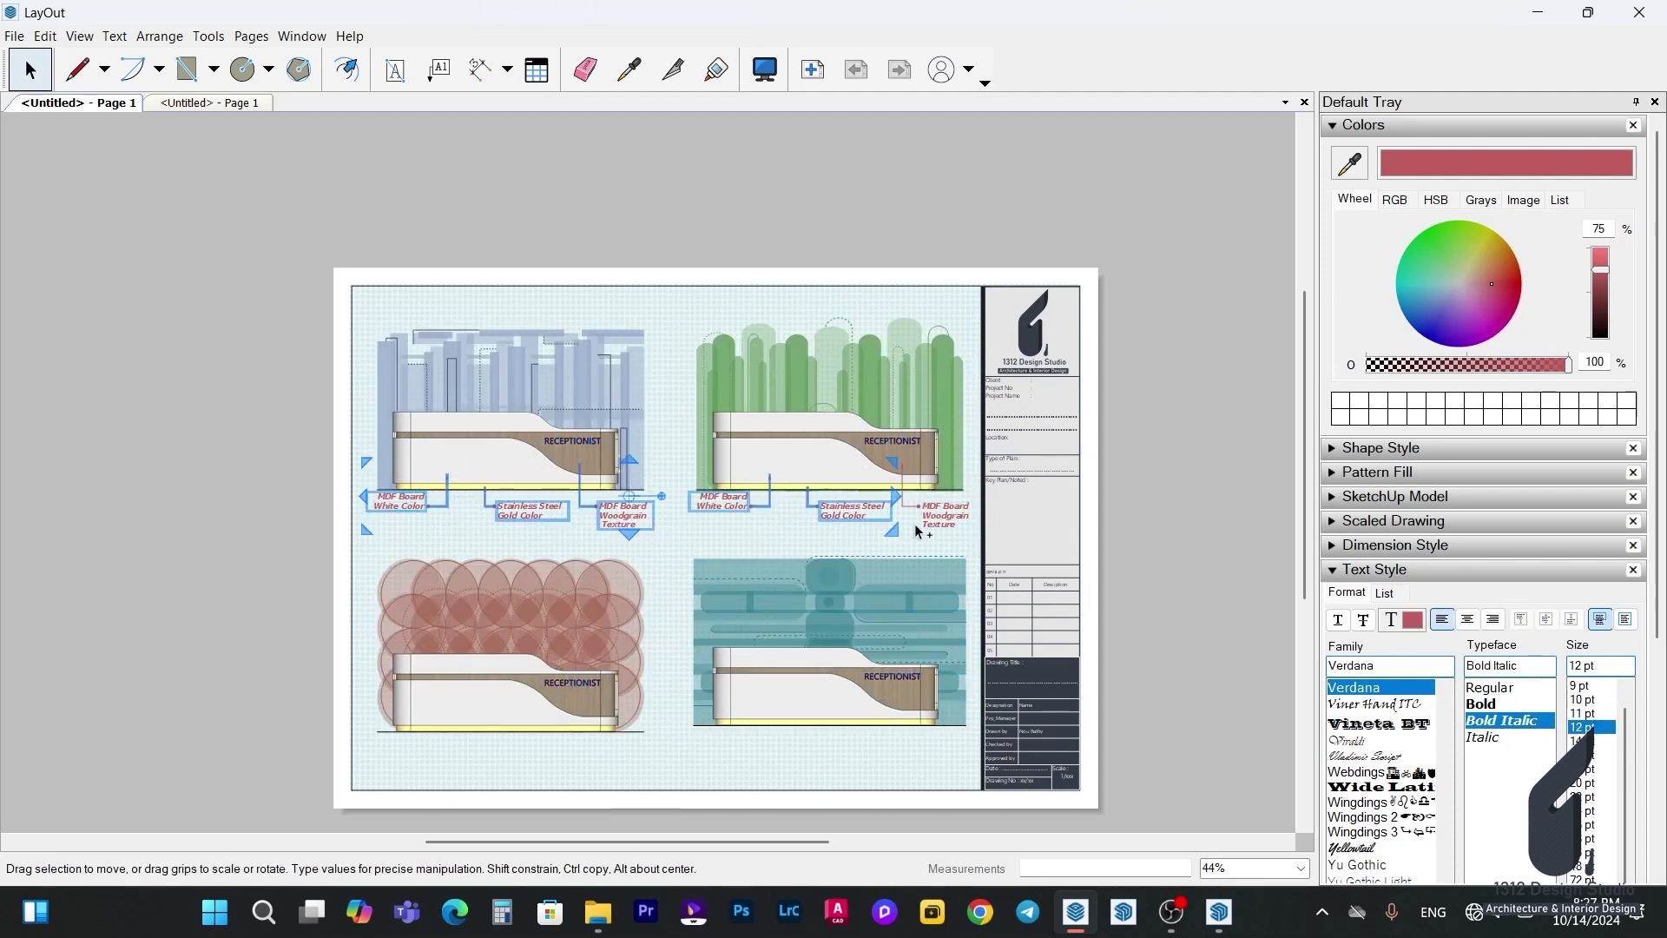
shift+click(935, 525)
drag(805, 499, 804, 755)
key(Escape)
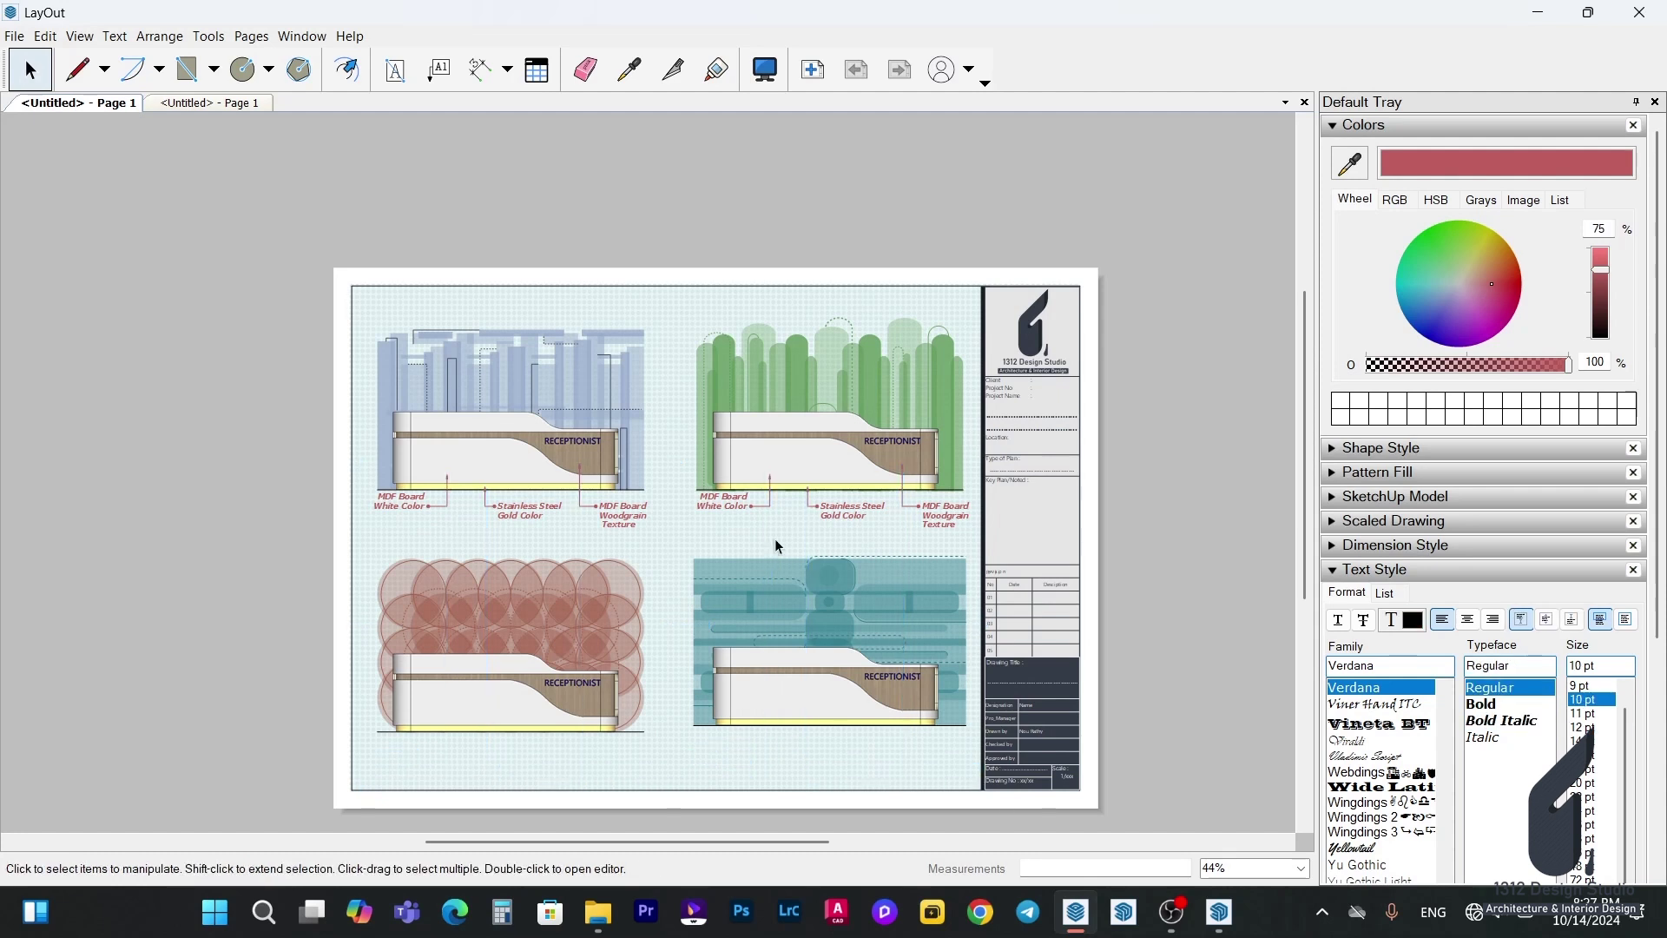
Copy the six material labels of the two upper counters straight down to the same place under the red-pattern and teal-pattern counters.
click(401, 502)
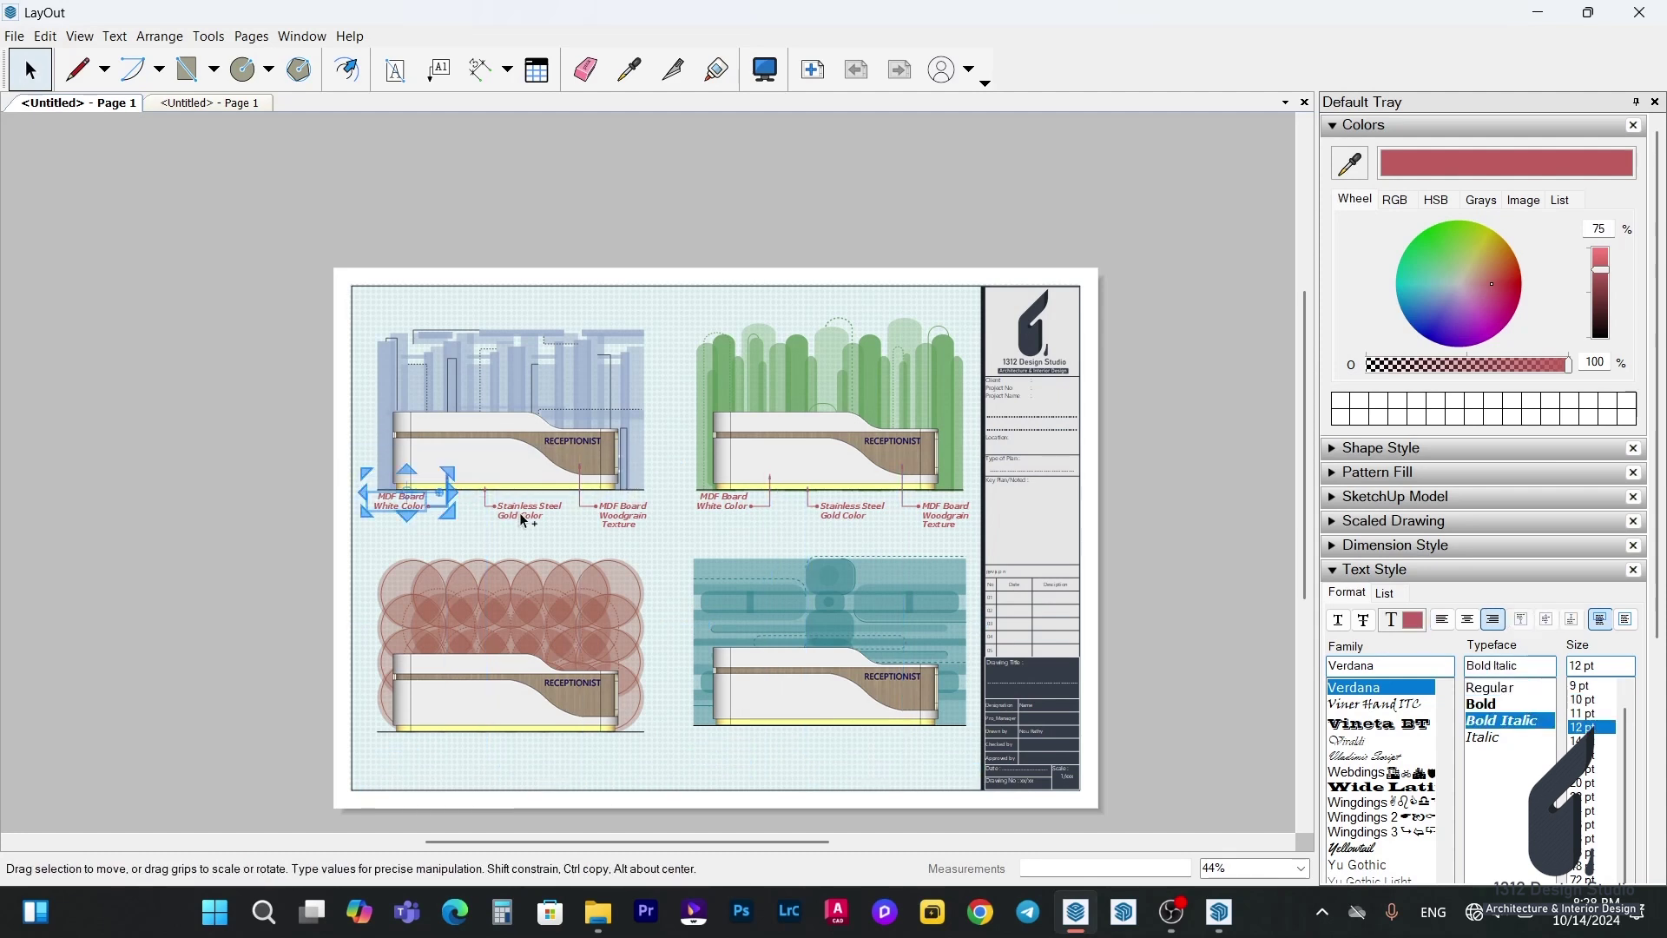
shift+click(530, 510)
shift+click(646, 514)
shift+click(742, 512)
shift+click(872, 513)
shift+click(902, 487)
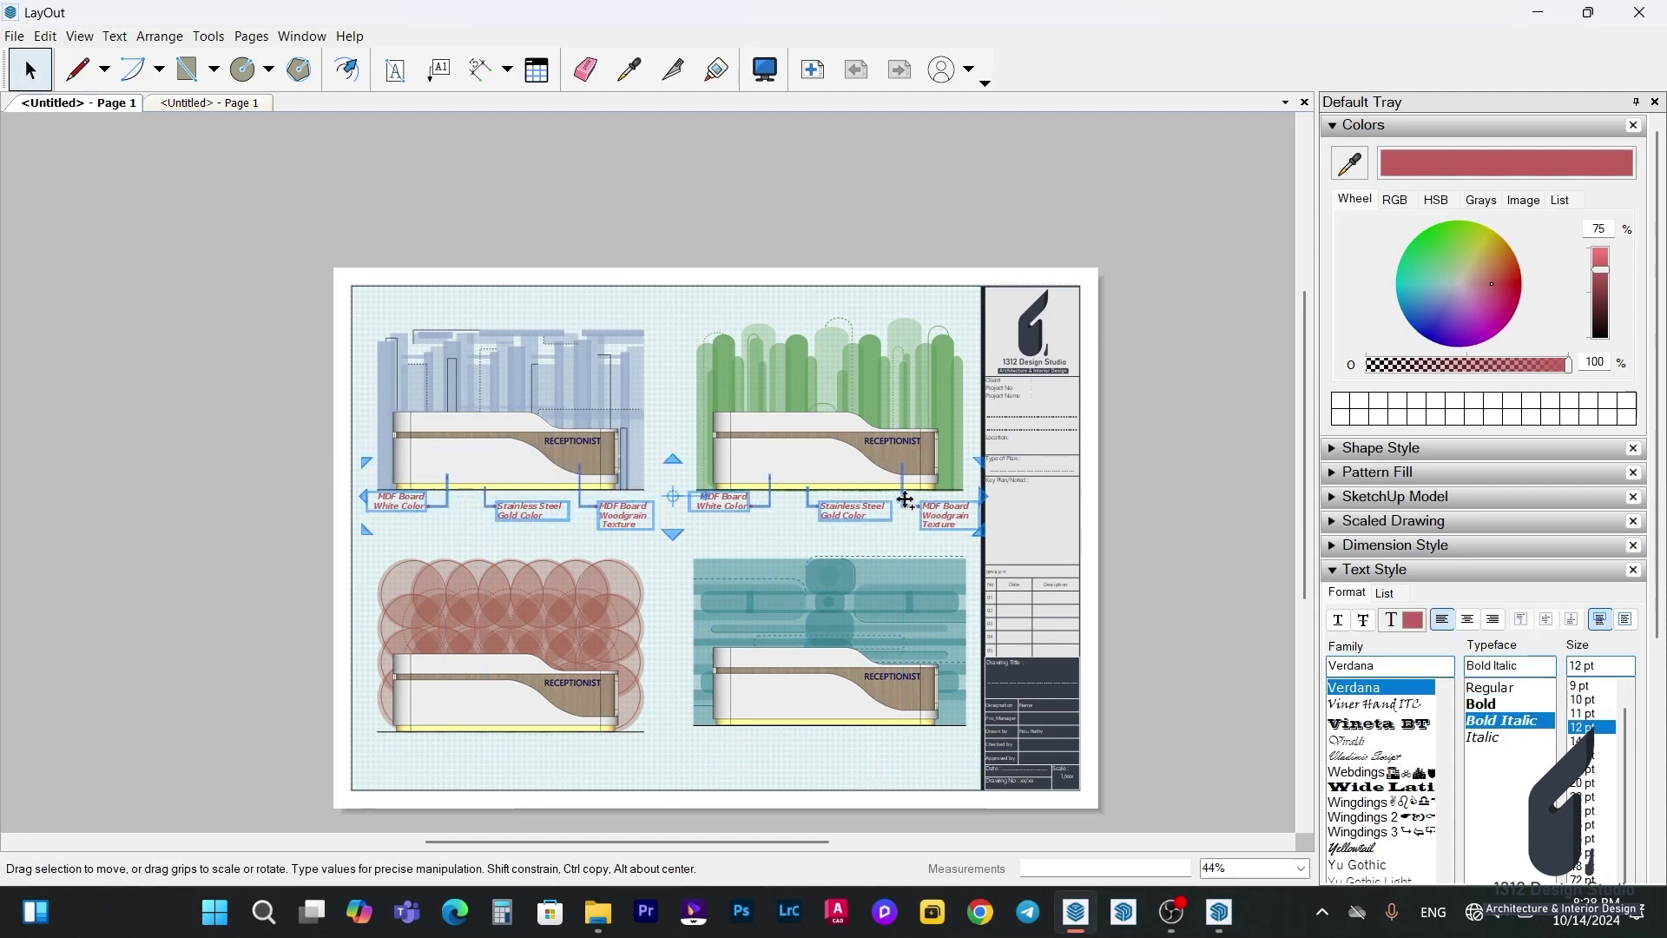
drag(902, 470, 903, 705)
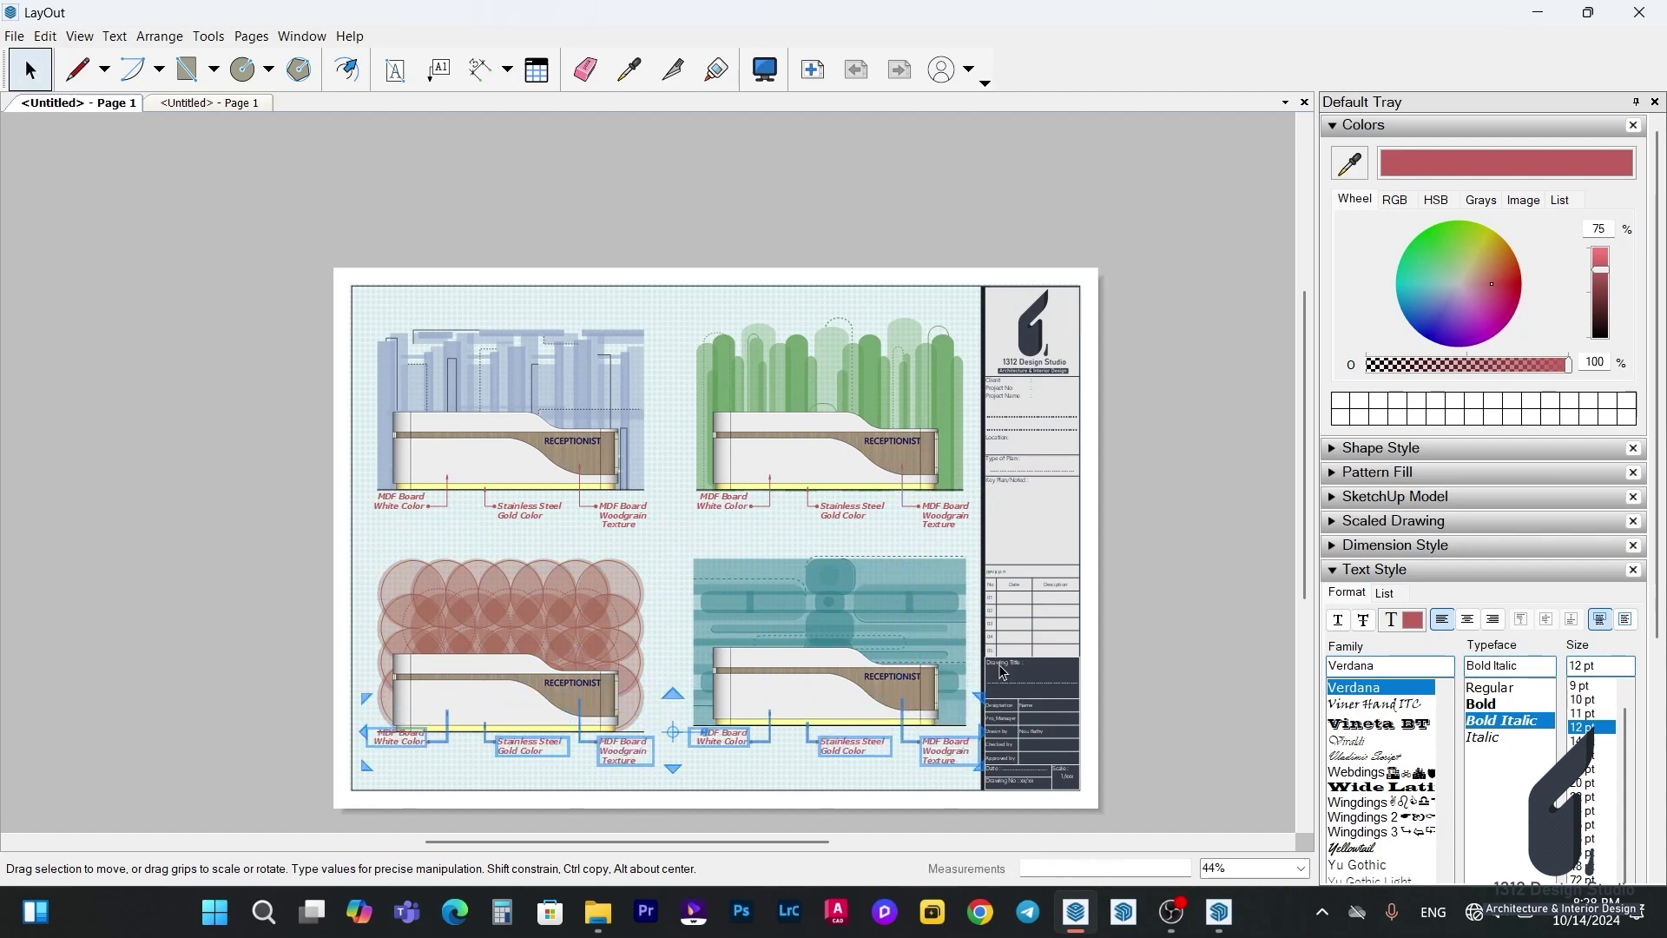
click(1176, 620)
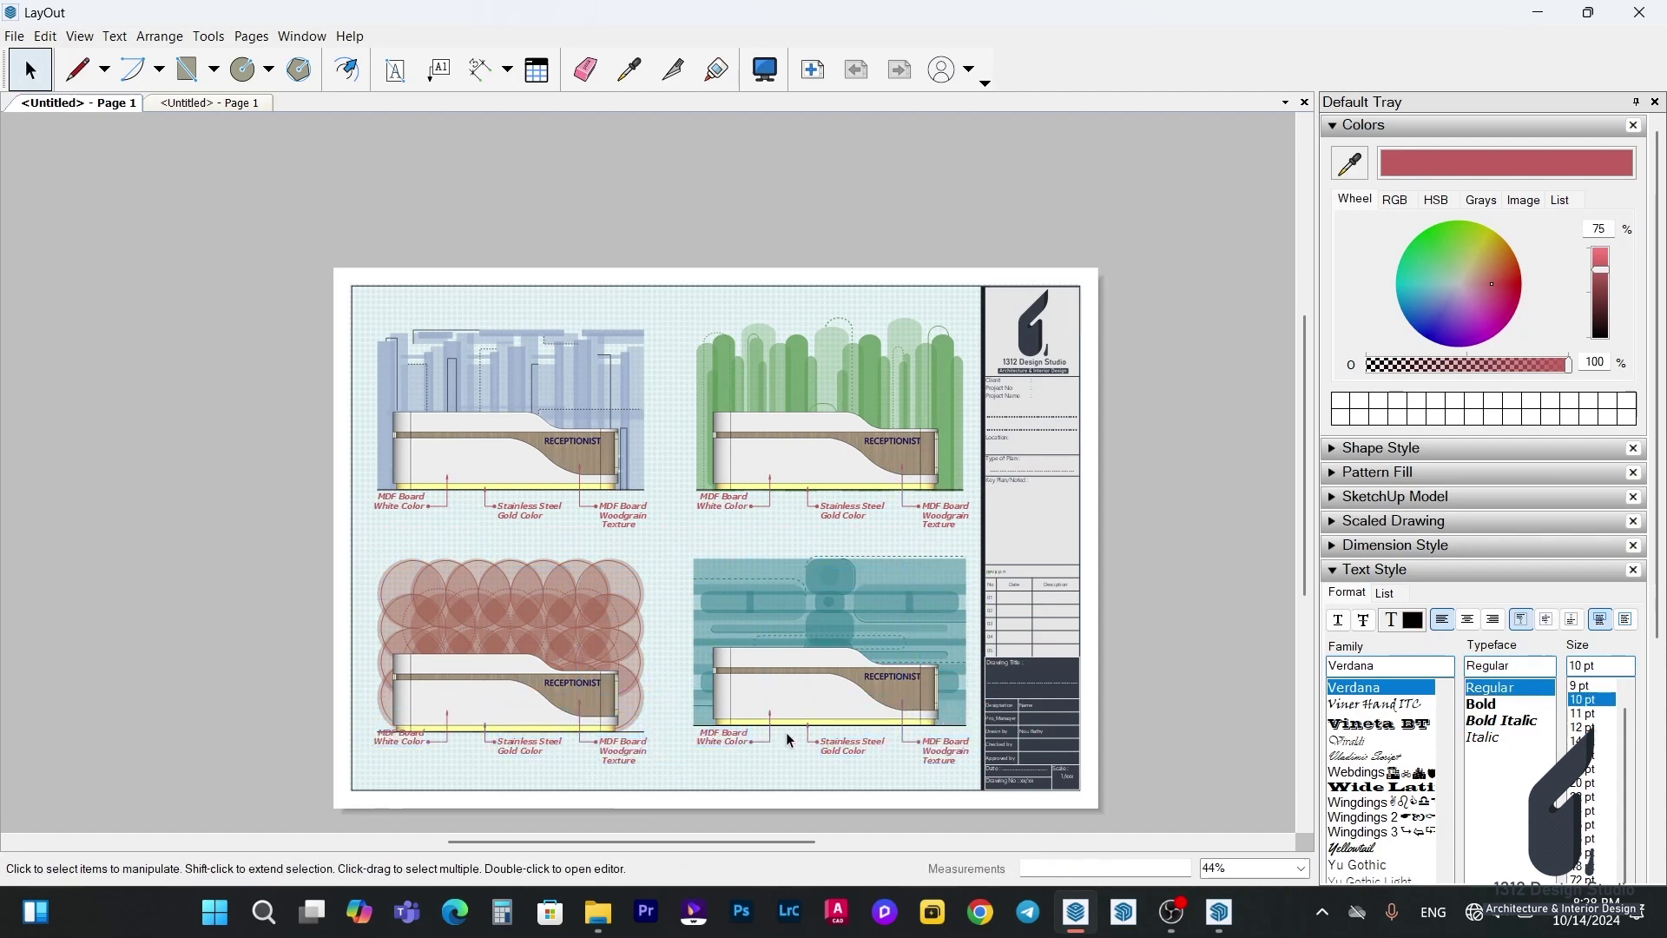
Start an image export of the sheet to the Background folder, with file name "Cabinet Detail" and JPEG format.
scroll(788, 738, up, 1)
scroll(670, 521, down, 1)
scroll(652, 659, up, 1)
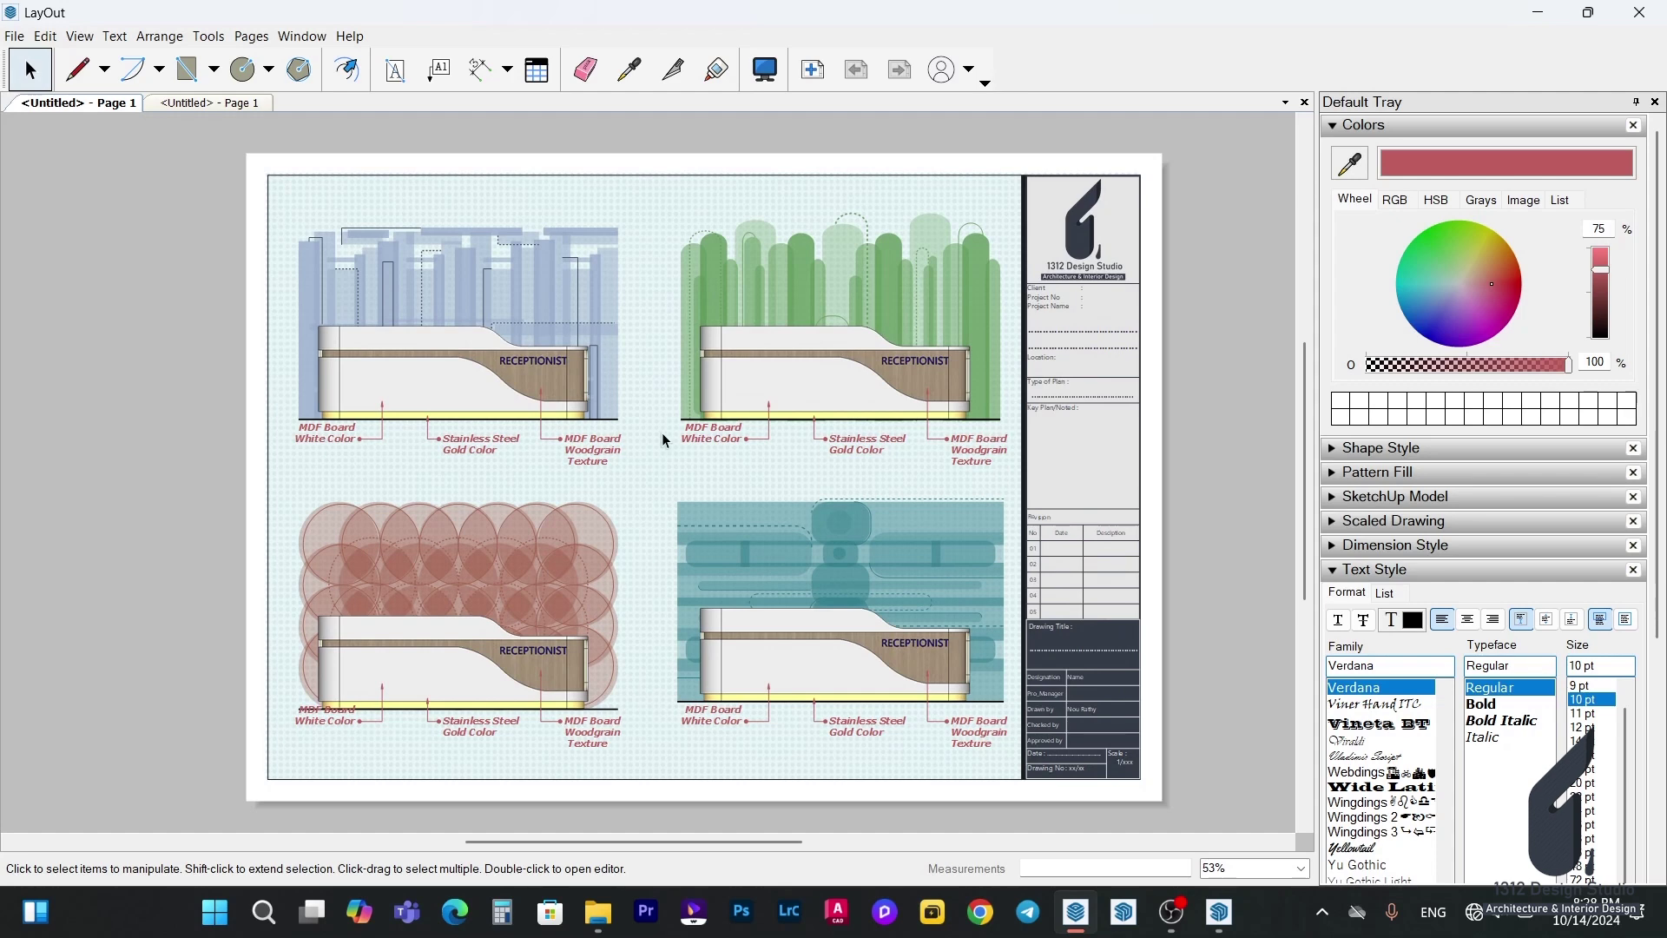
click(14, 36)
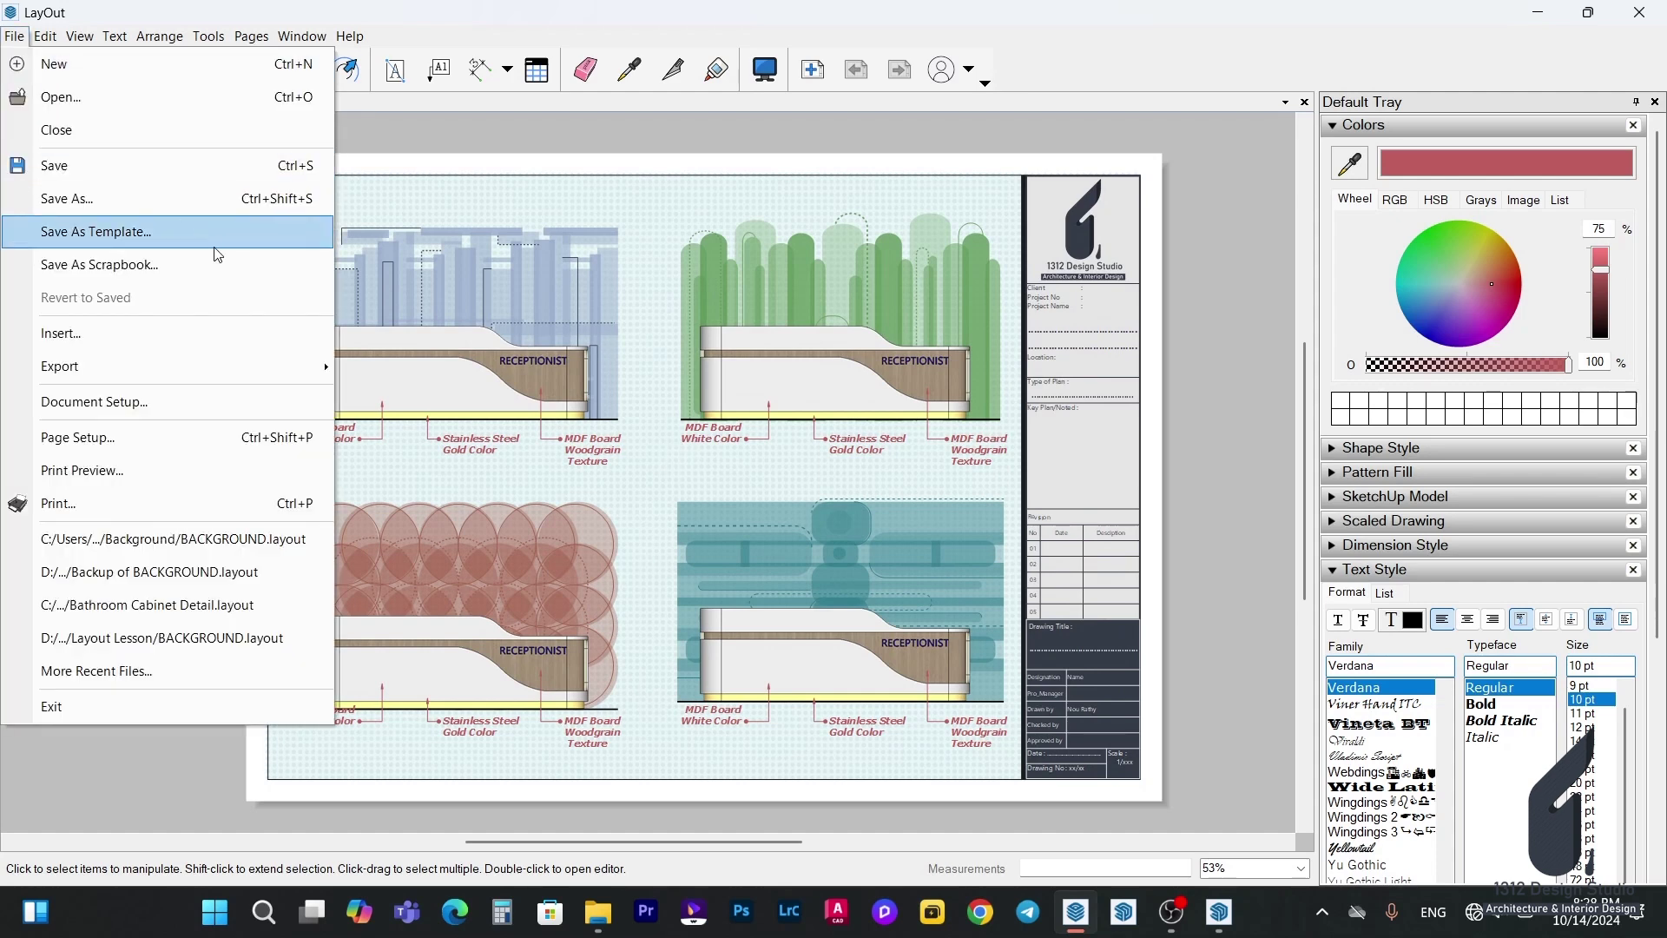
mouse_move(278, 369)
click(393, 361)
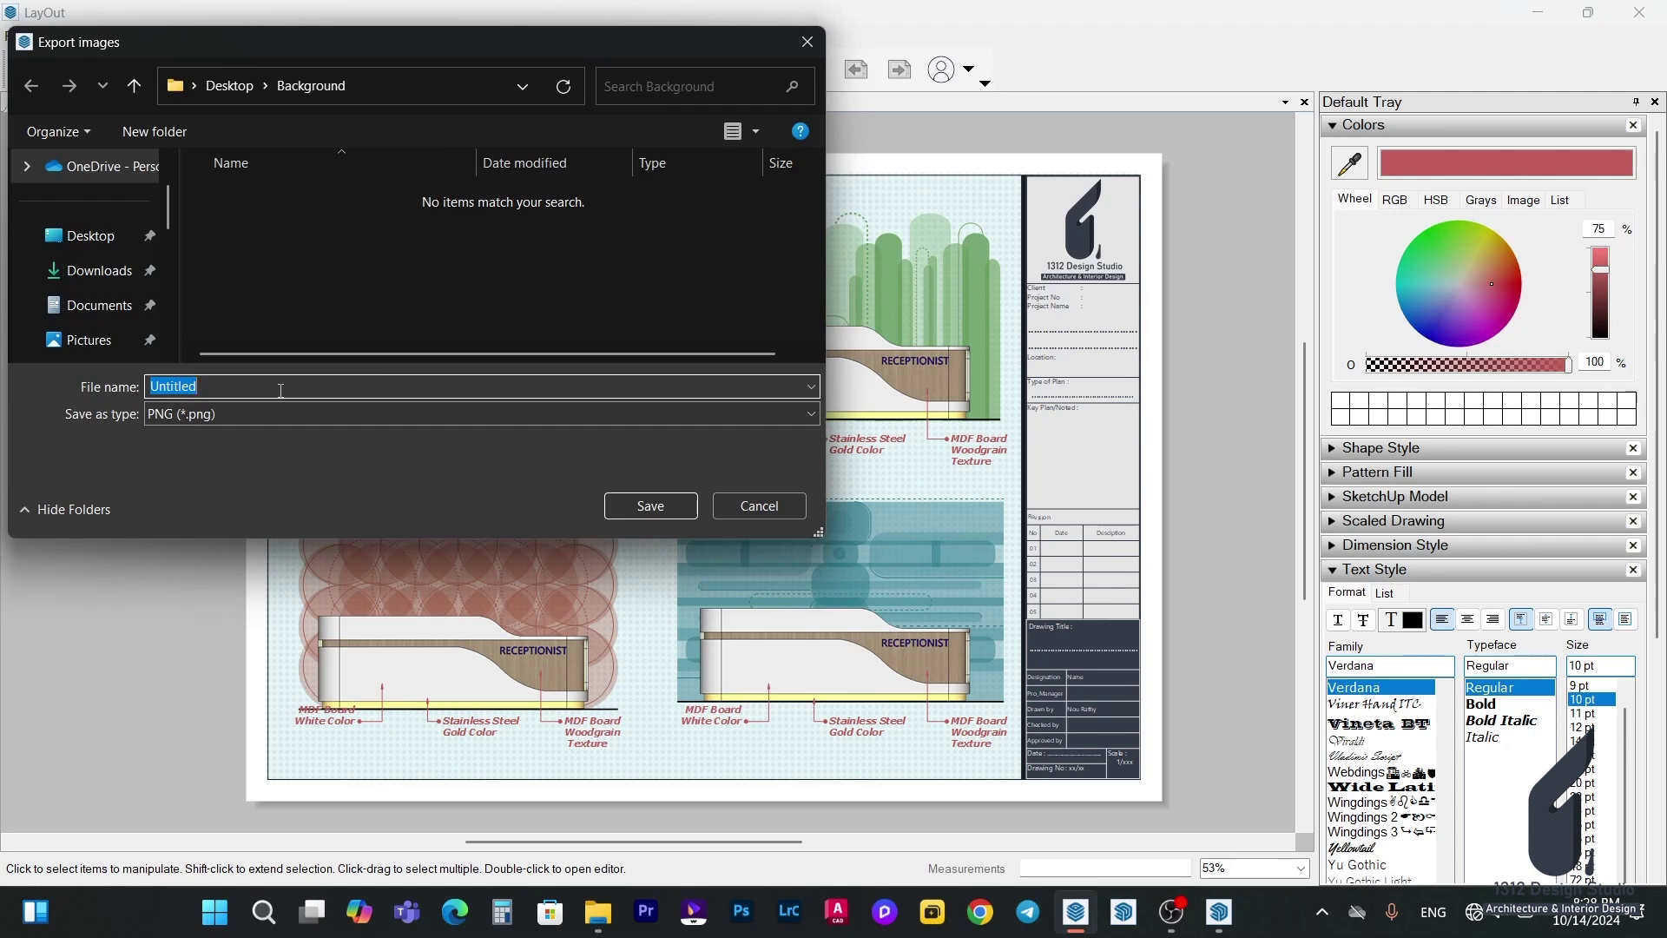
text(Cabinet Deta)
click(290, 413)
click(290, 454)
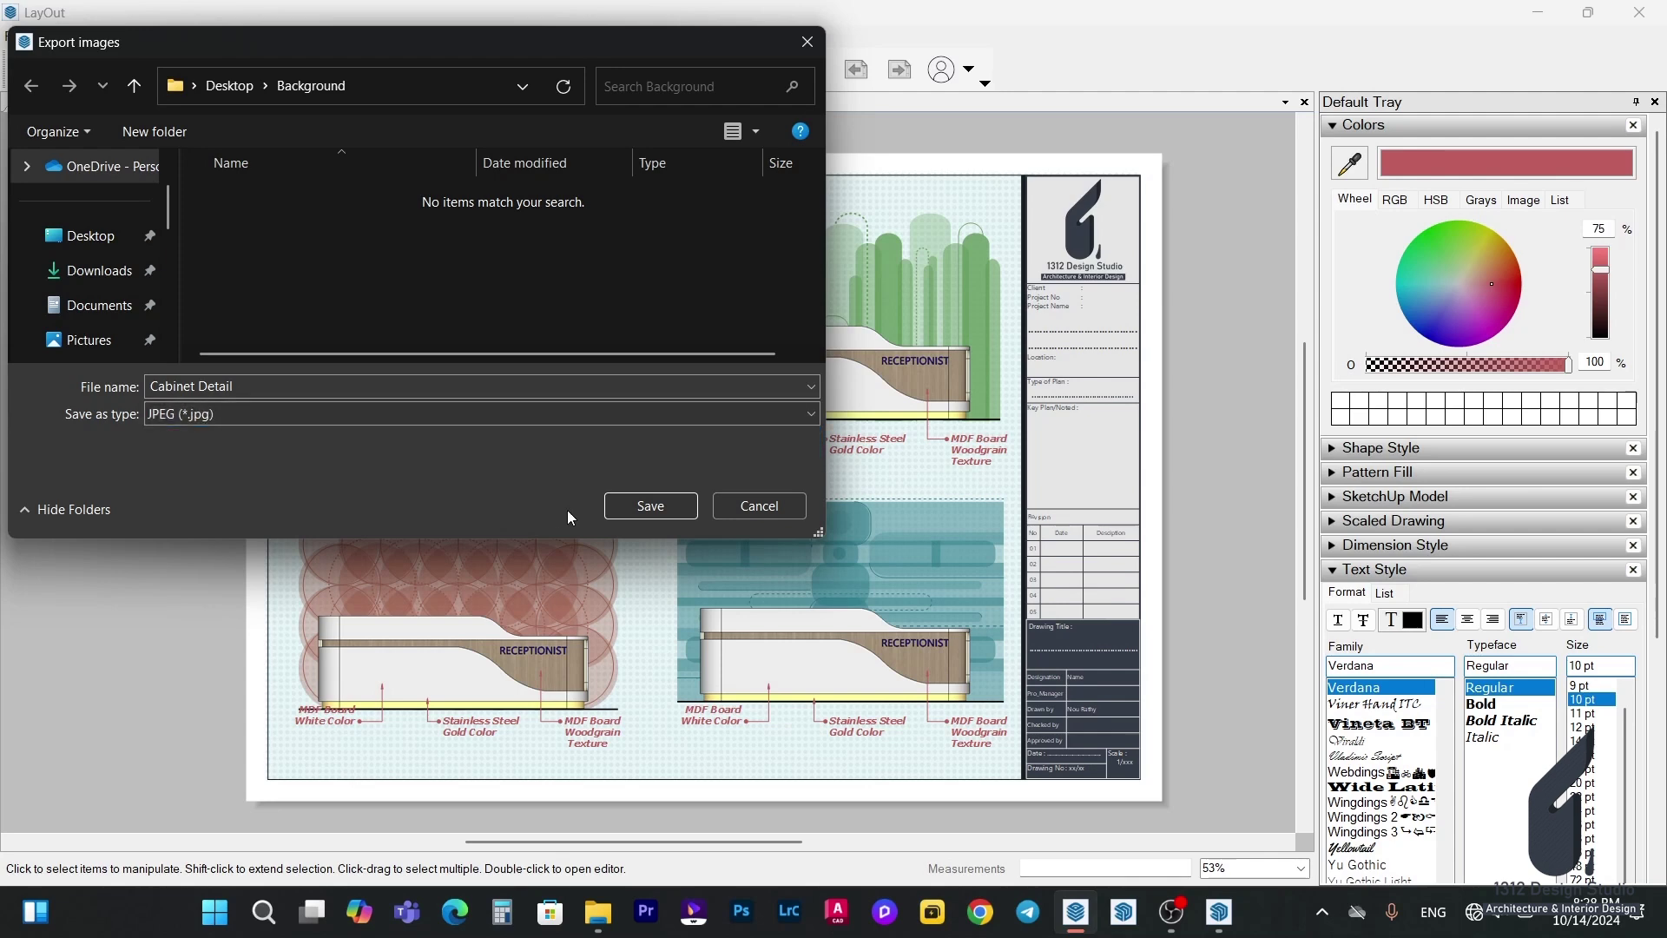
Confirm the export file, set the resolution to 500 pixels/inch and export all pages.
click(651, 507)
text(50)
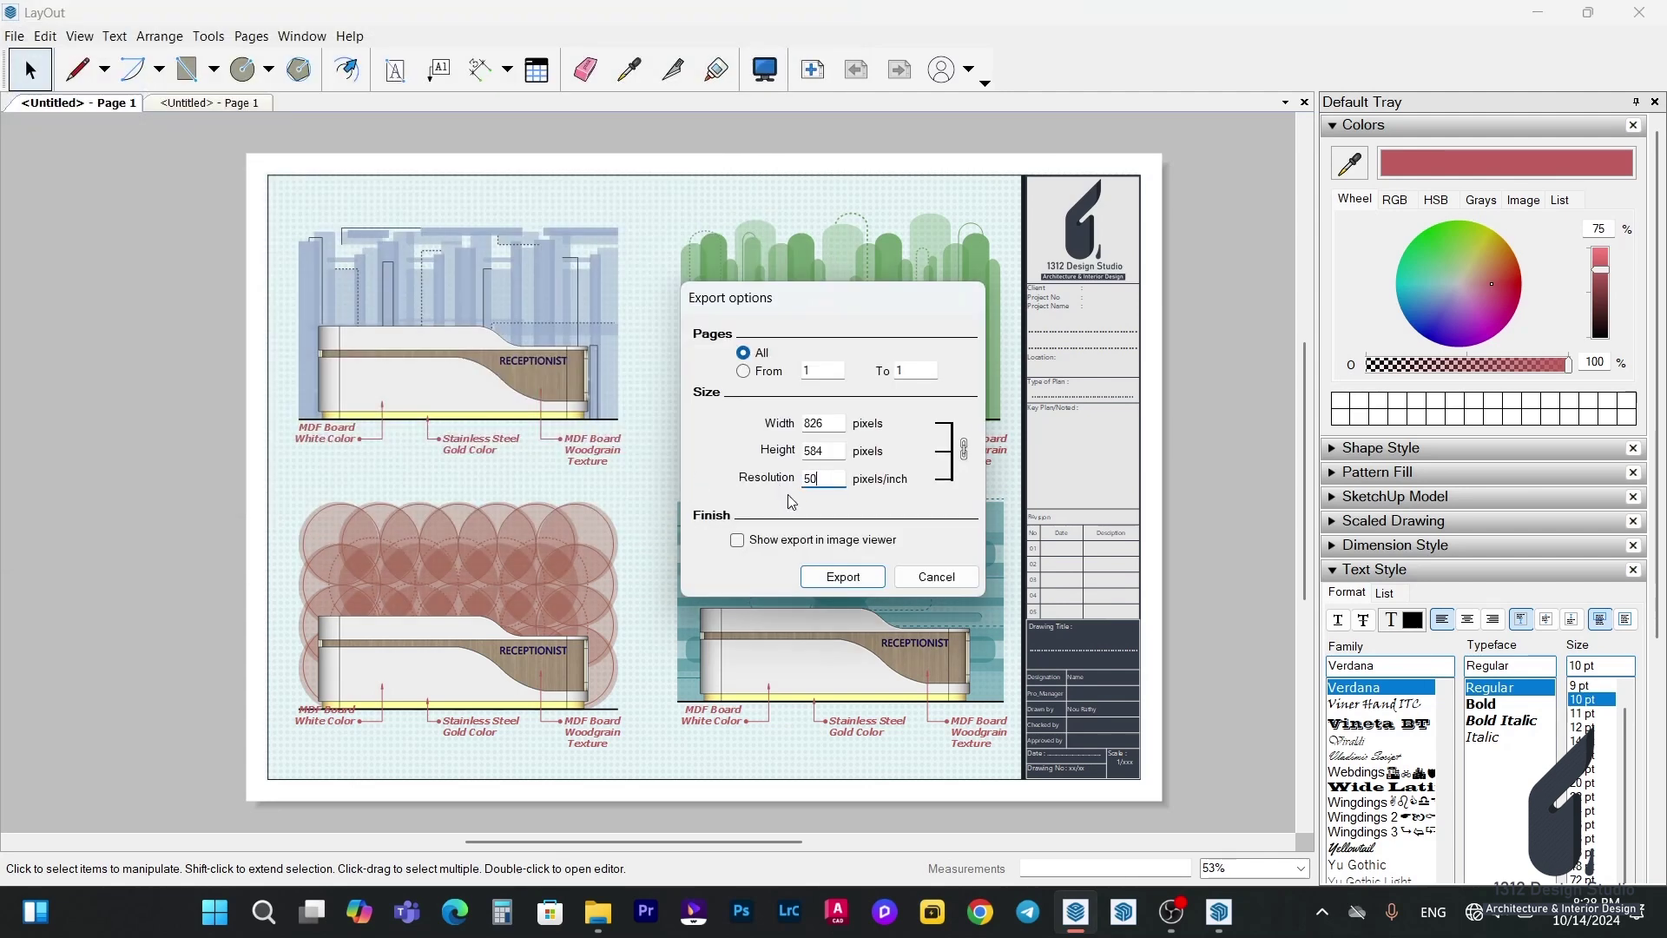
text(0)
click(840, 577)
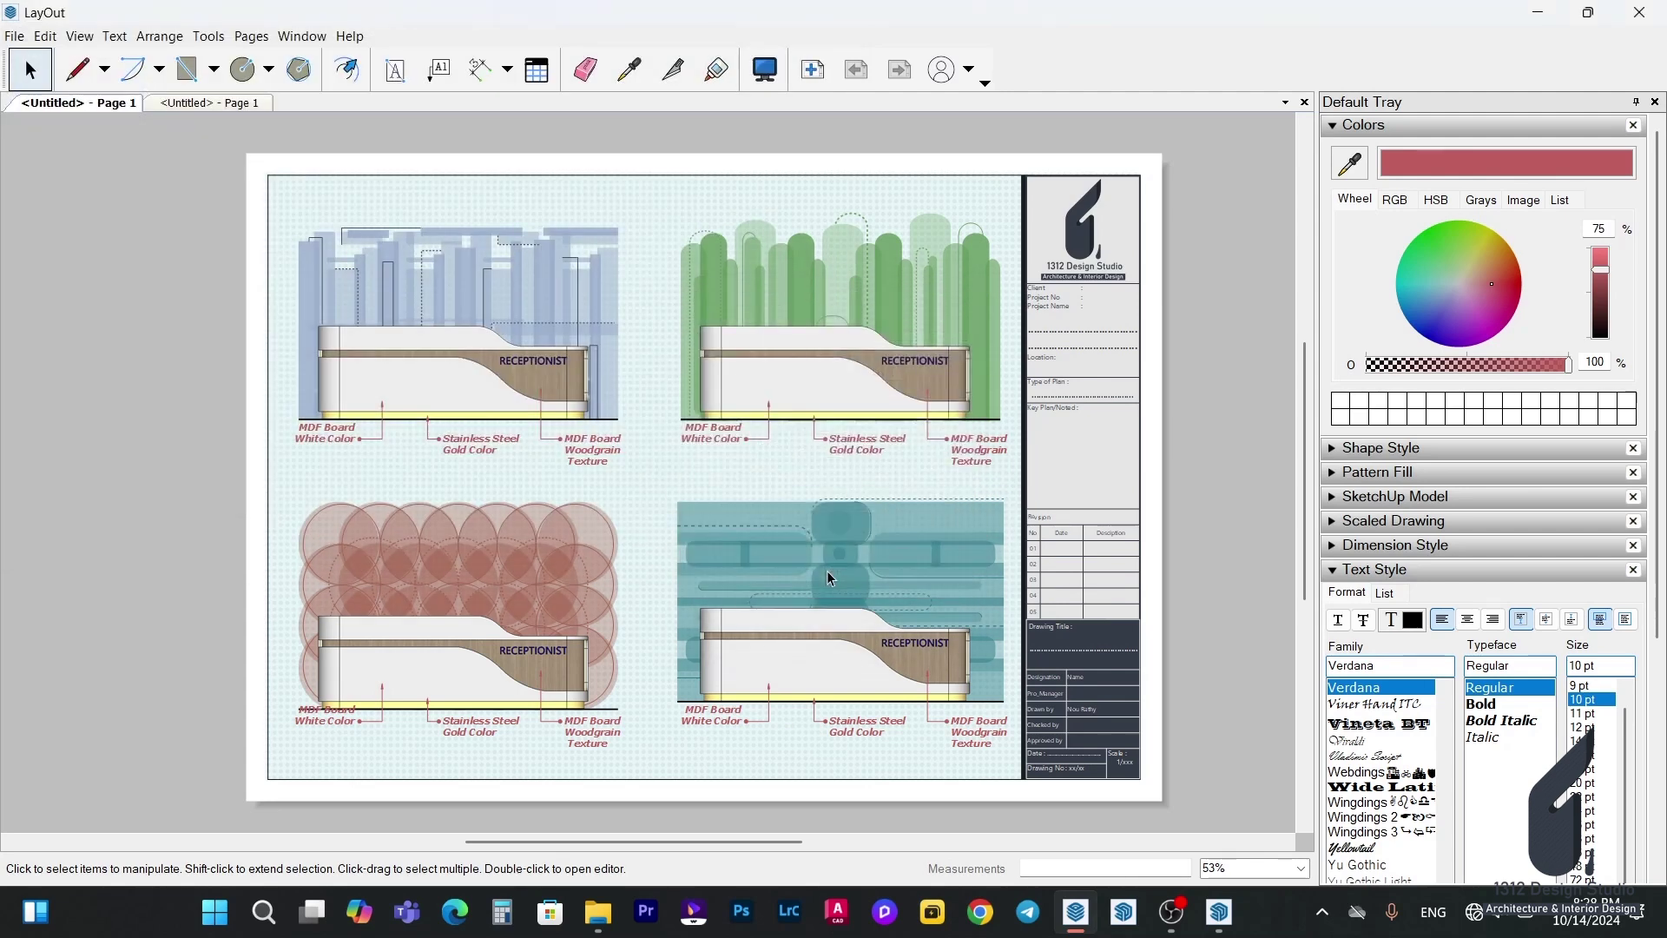
Open the exported Cabinet Detail image from the Background folder in File Explorer and examine the counters and labels up close.
click(599, 912)
click(362, 222)
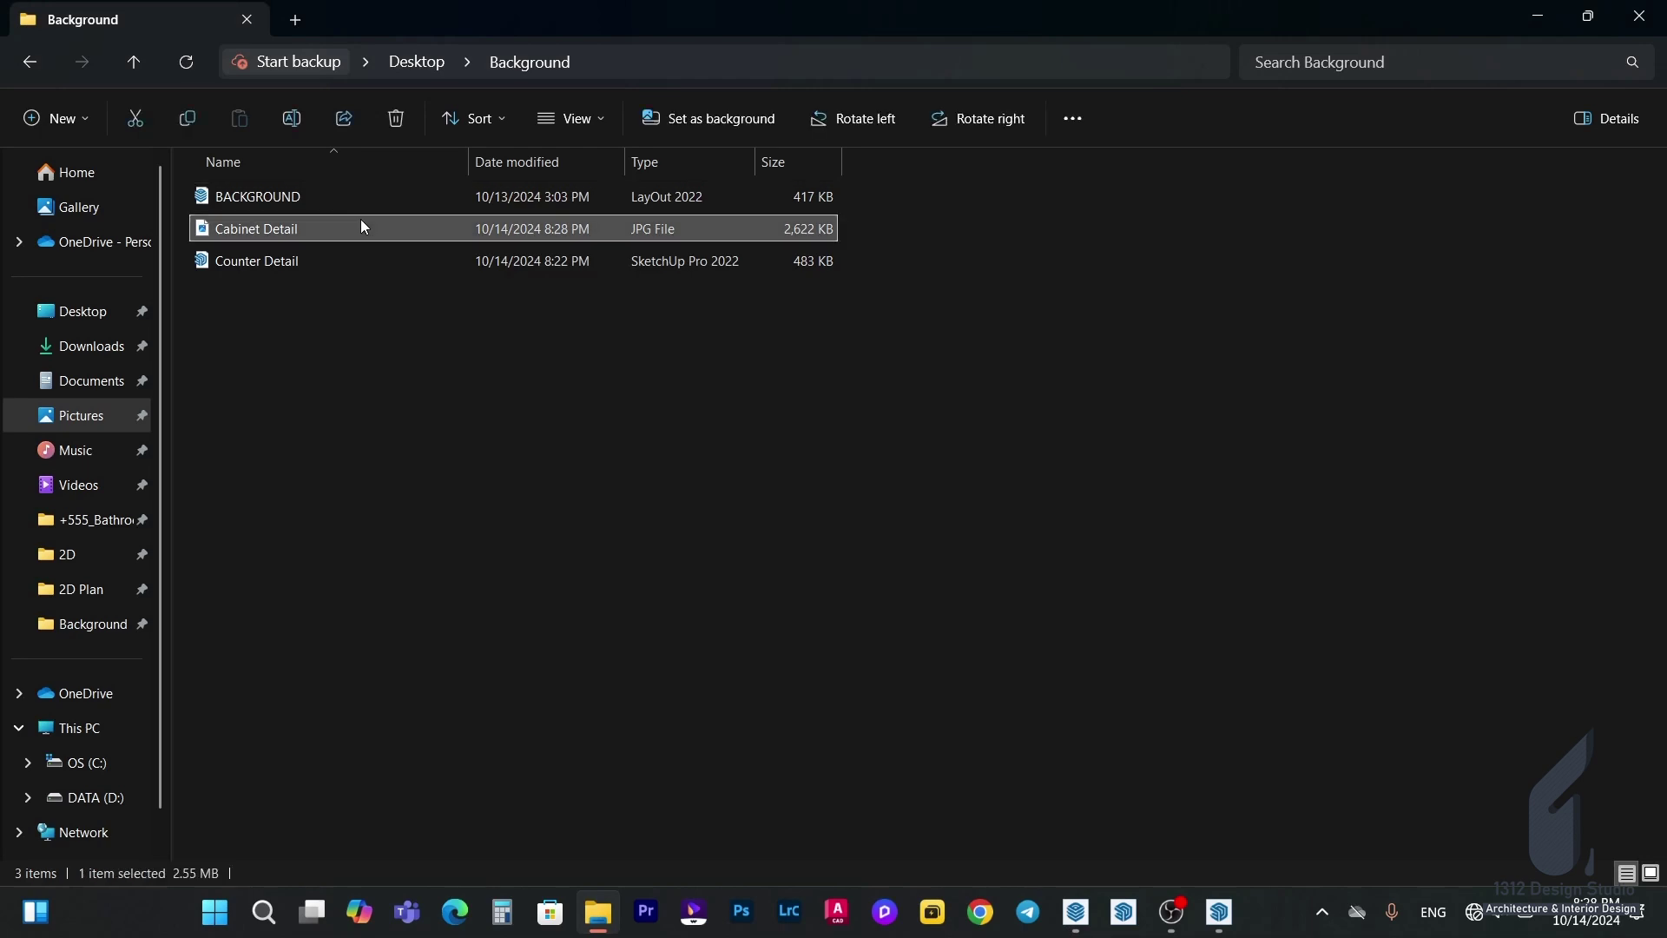
double_click(364, 228)
scroll(512, 607, up, 4)
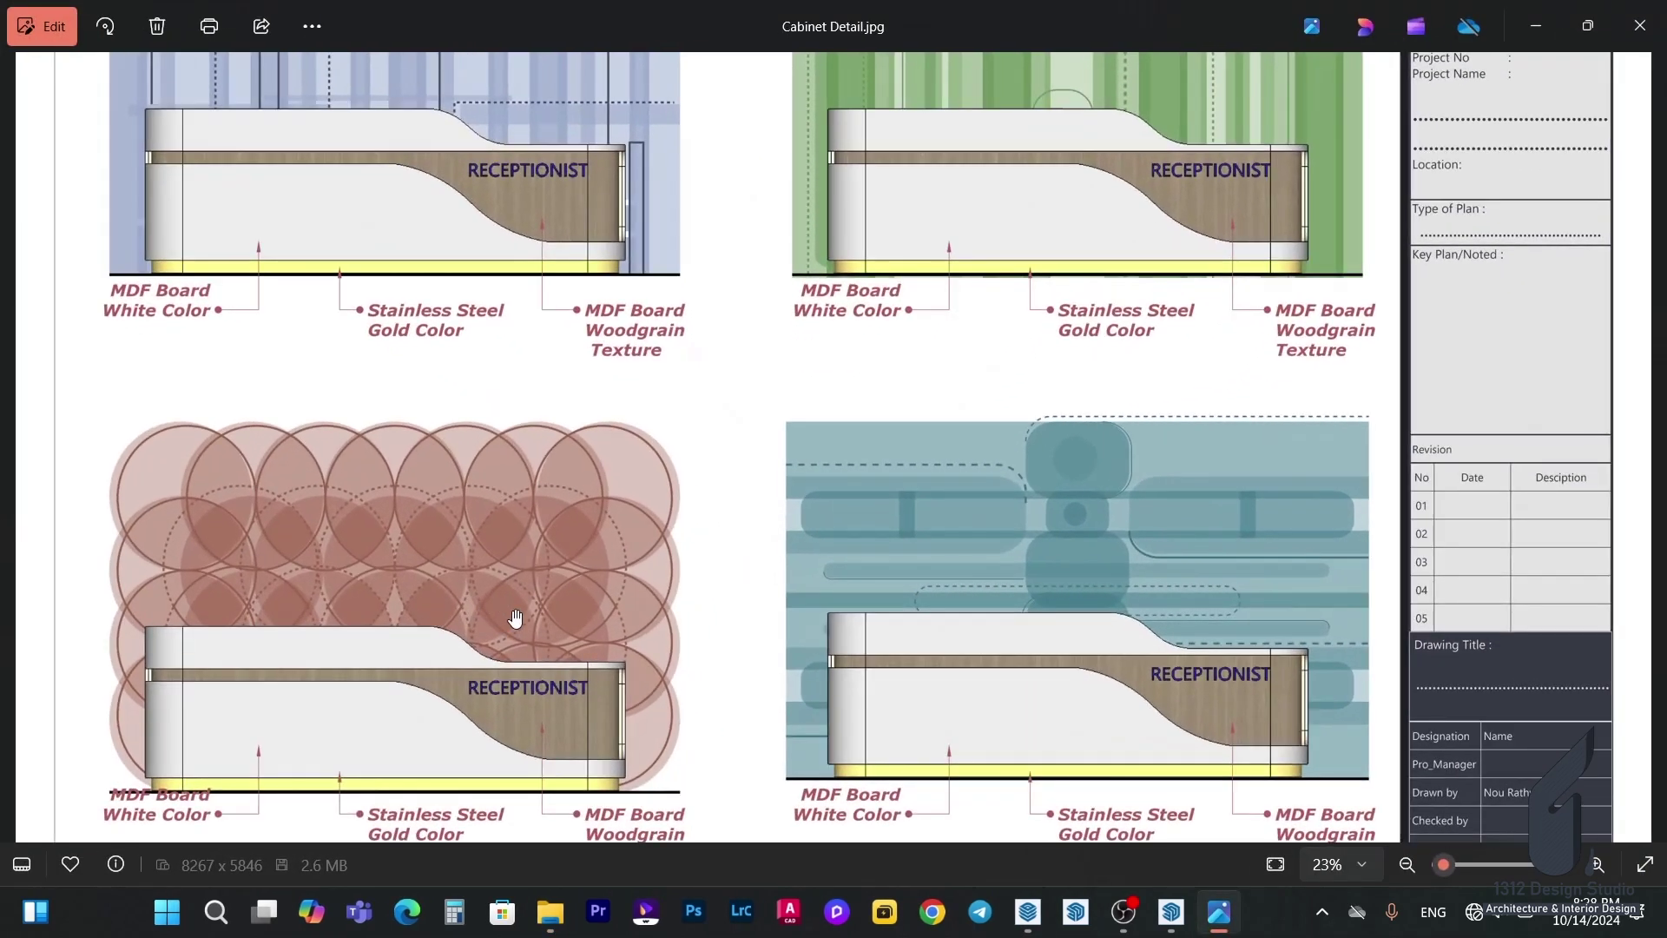
scroll(515, 618, down, 4)
scroll(785, 749, up, 3)
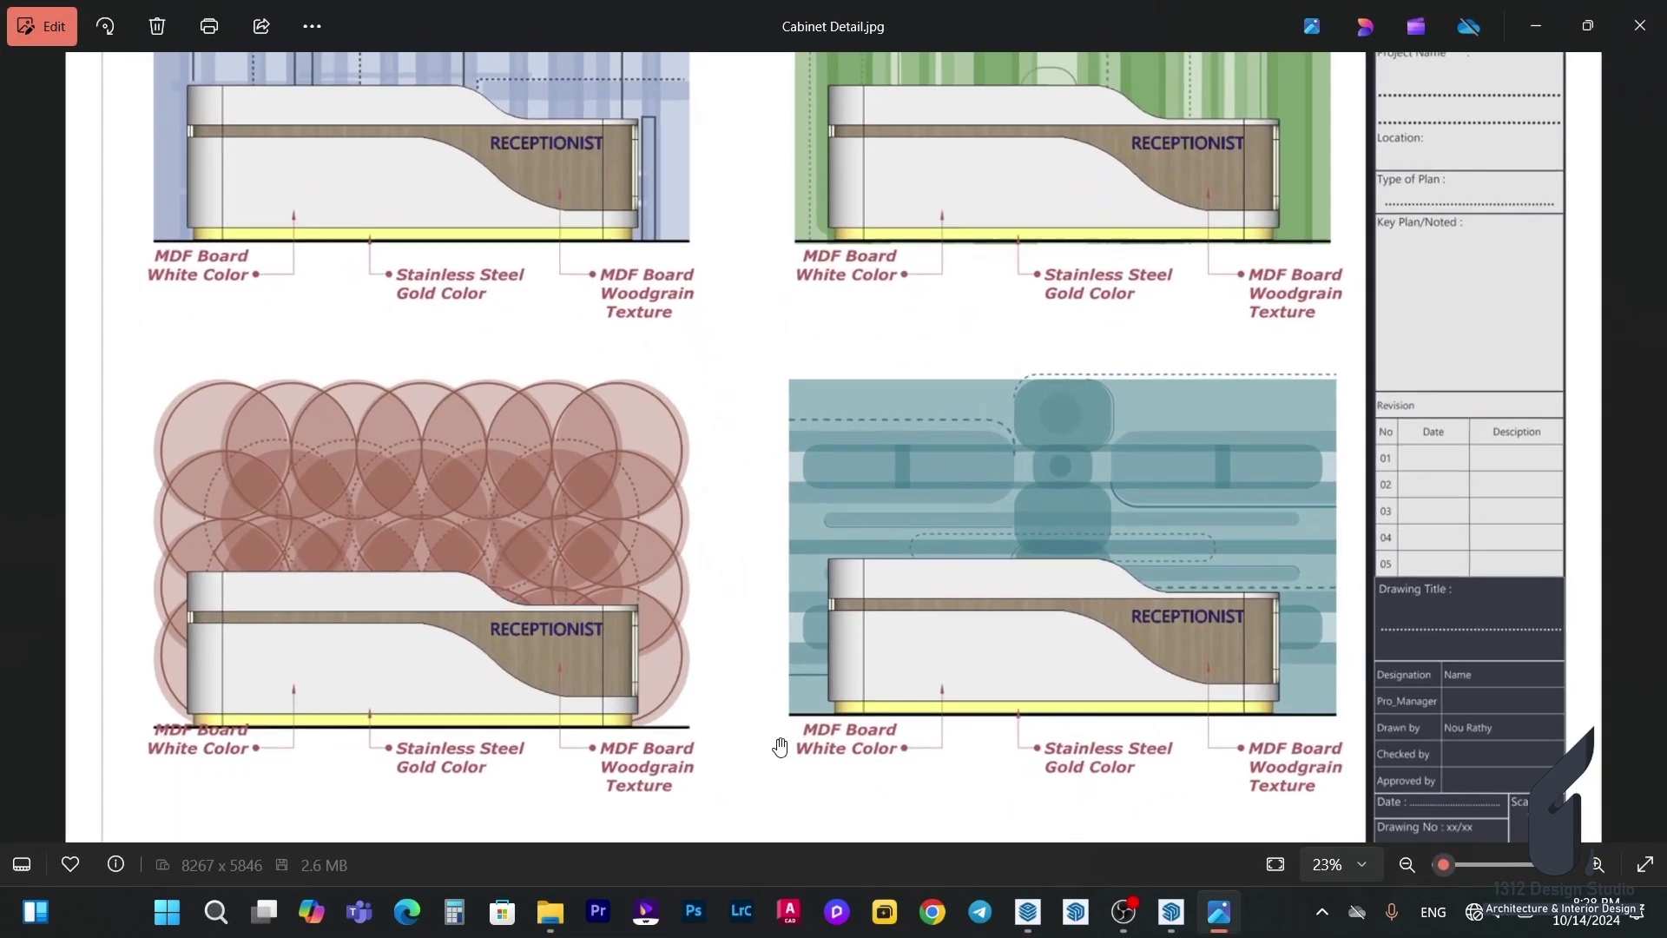